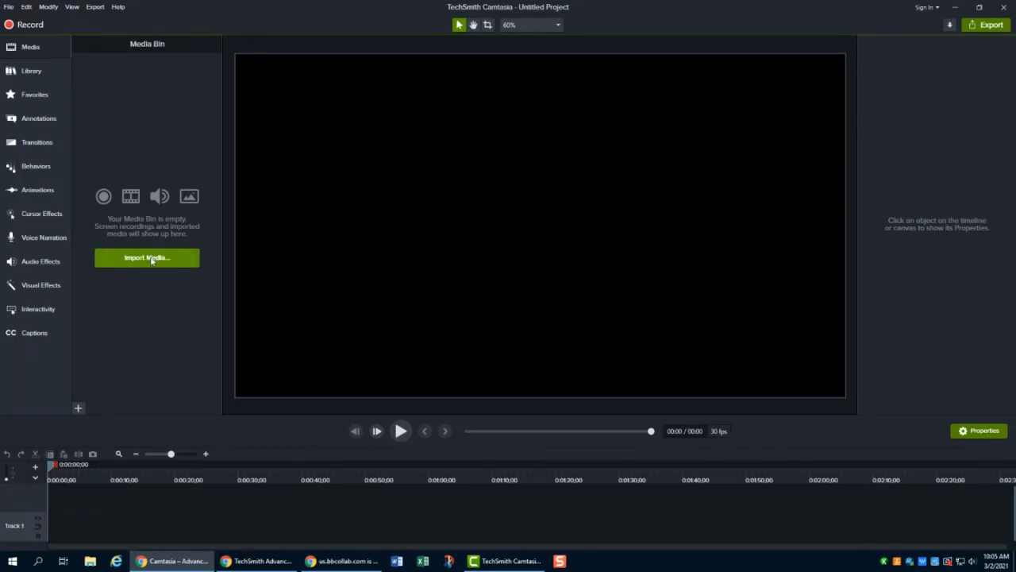
- Import the video file collab-intro to blackboard.mp4 from the Downloads folder into the media bin
click(151, 258)
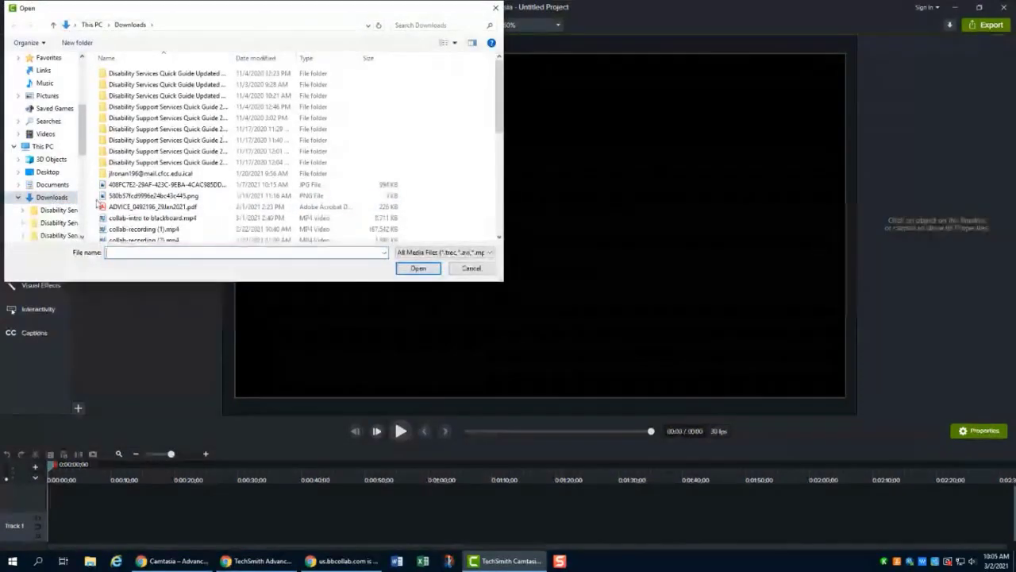
click(139, 219)
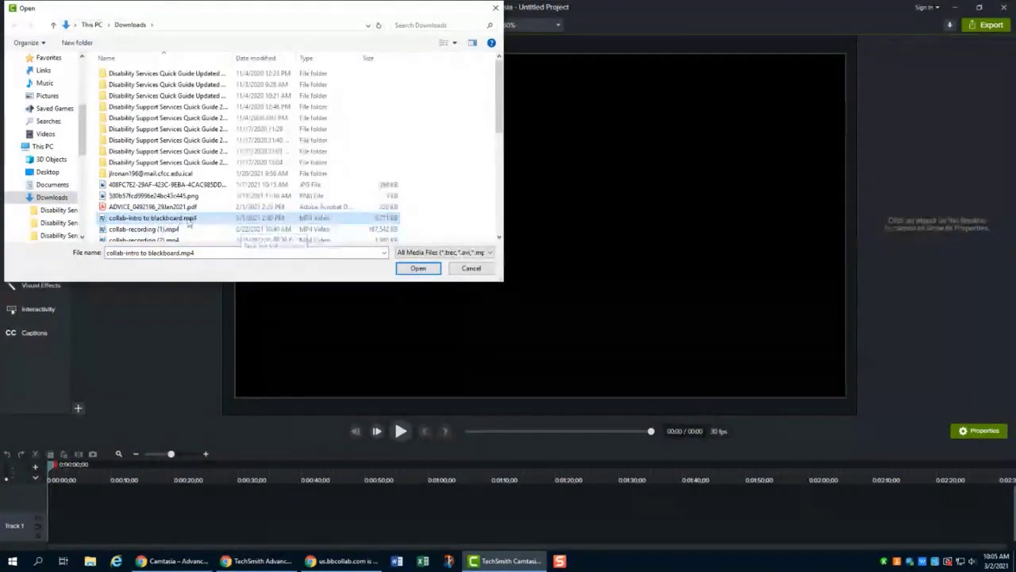
click(416, 269)
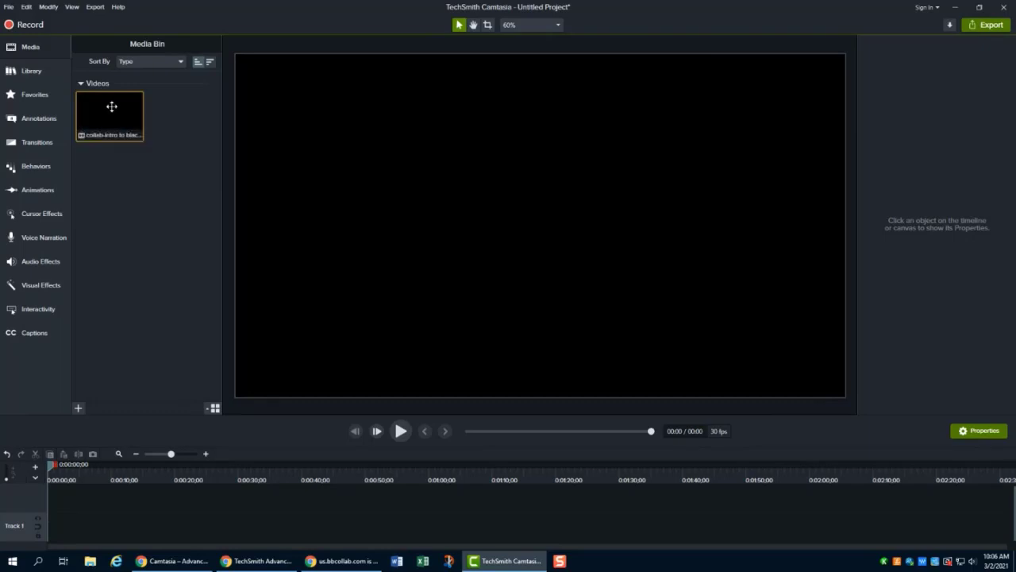
- Place the imported clip on Track 1 and trim about 5 seconds off its end
drag(111, 104, 40, 534)
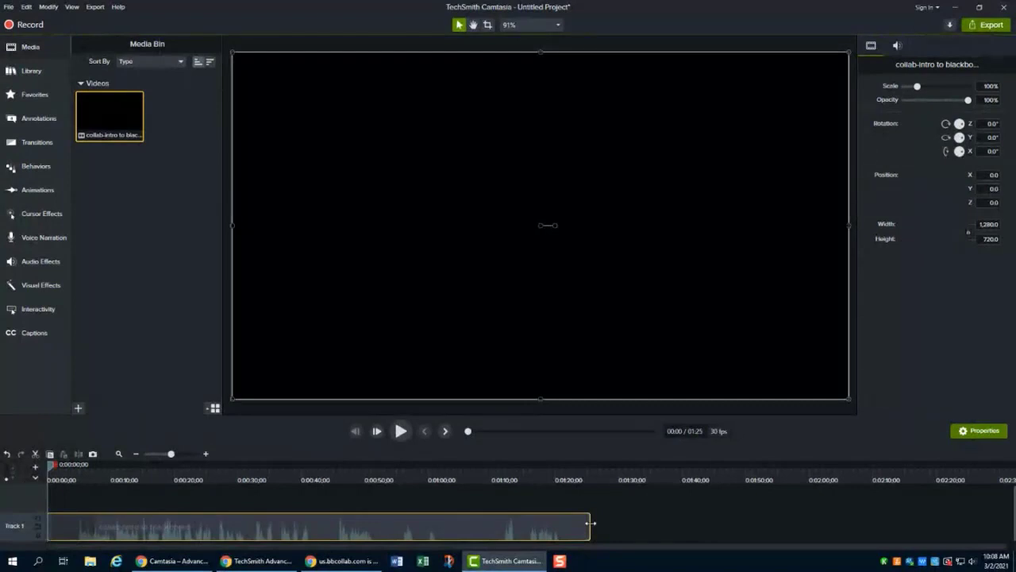
drag(590, 523, 560, 522)
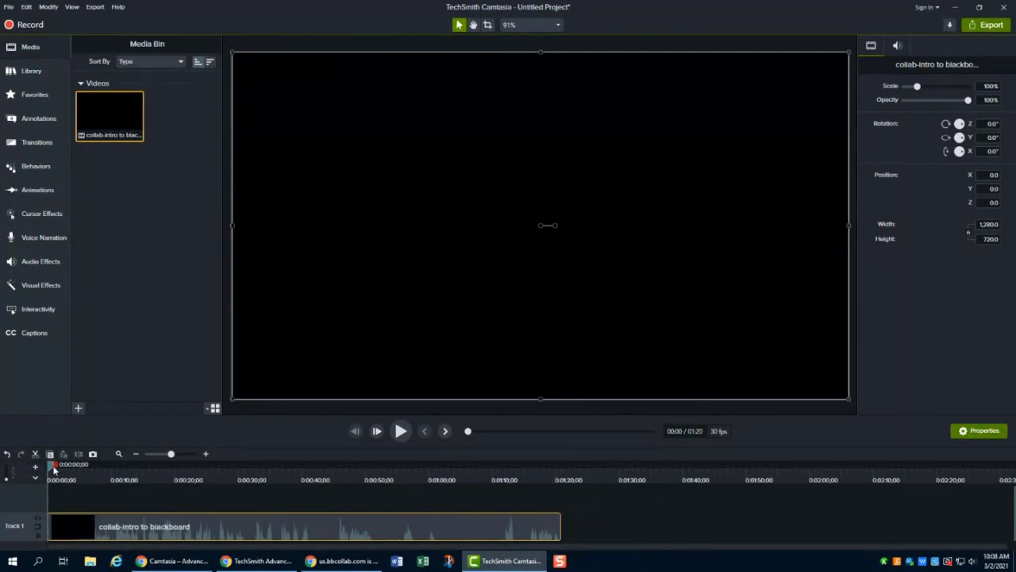
- Review the recording at 75% canvas zoom by scrubbing the playhead through the clip and playing it
drag(53, 466, 86, 471)
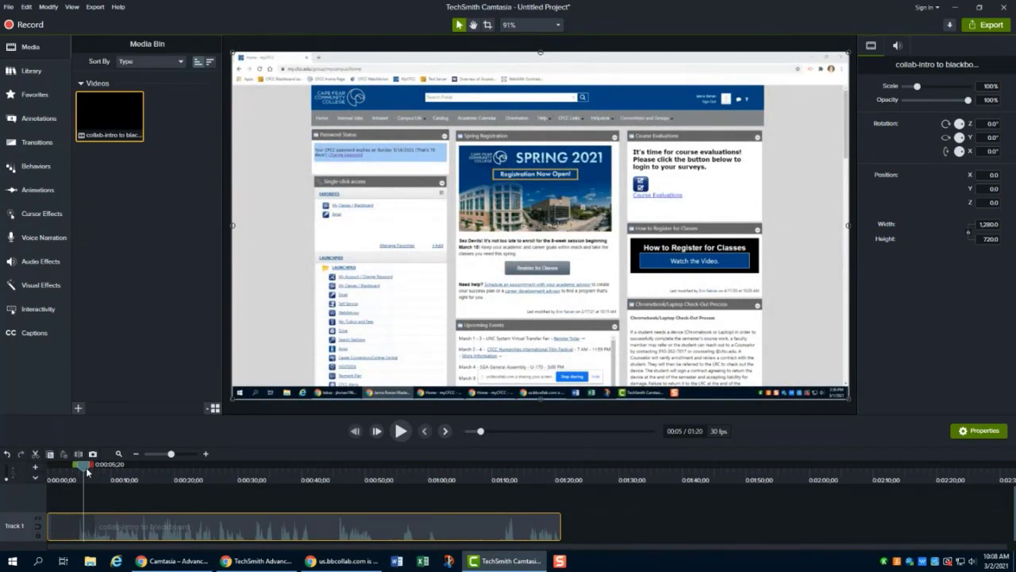
click(556, 27)
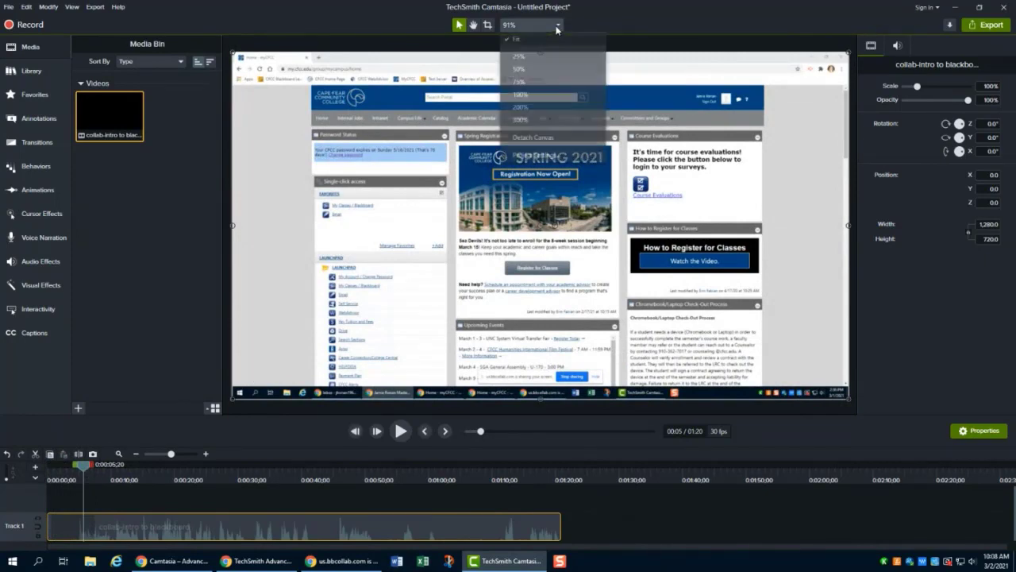
click(530, 70)
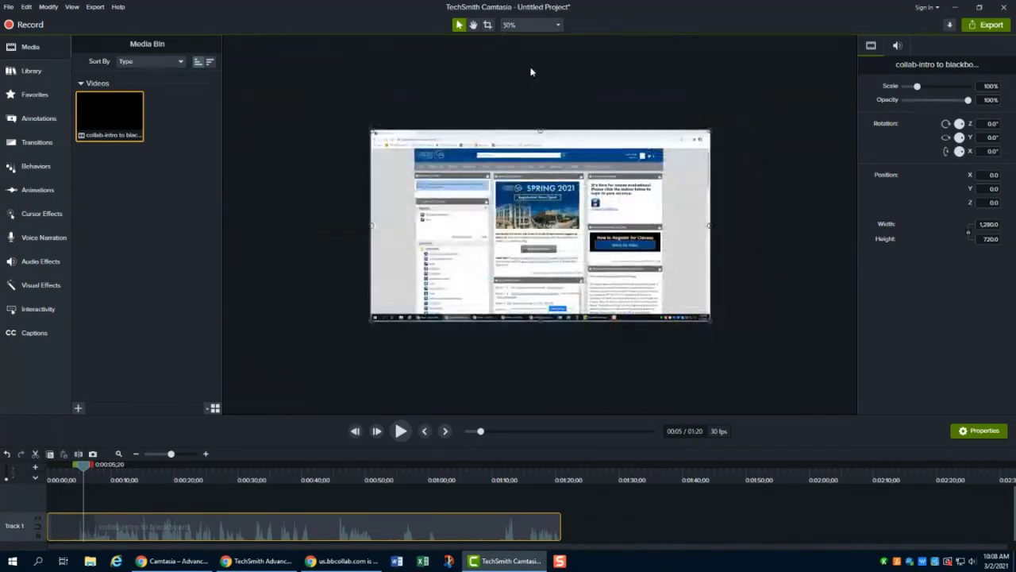
scroll(589, 142, up, 5)
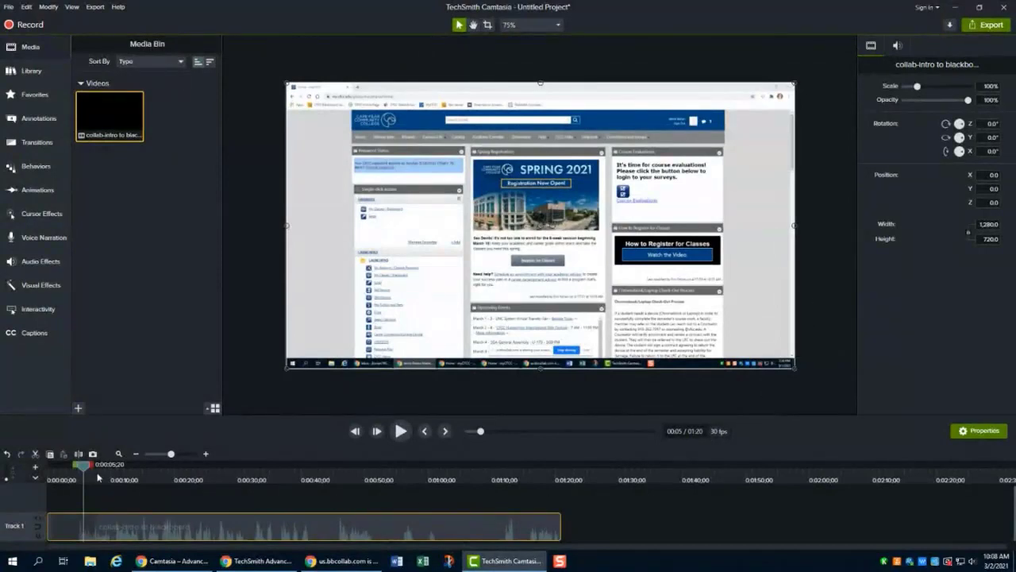
drag(82, 470, 469, 501)
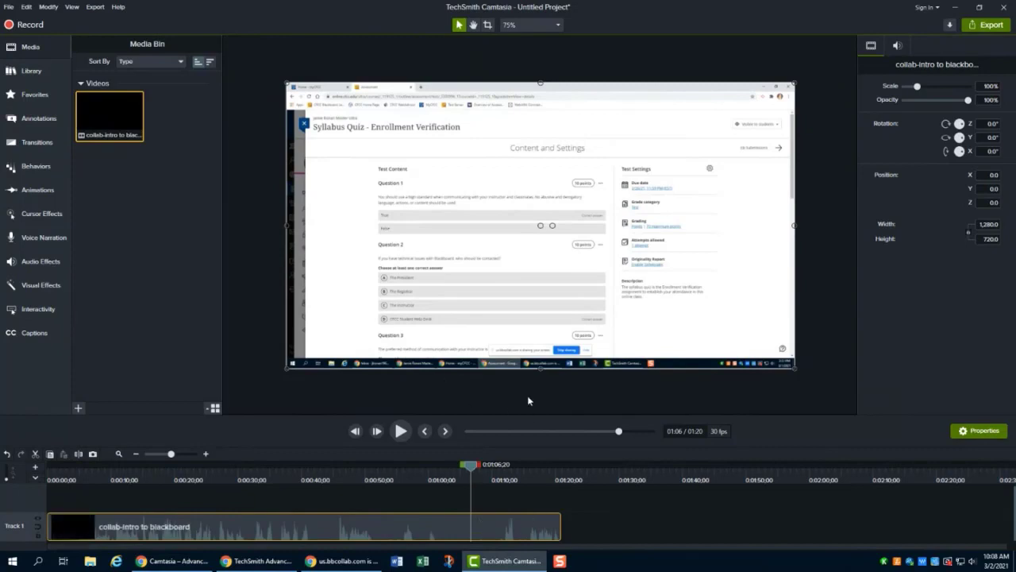
drag(472, 469, 522, 471)
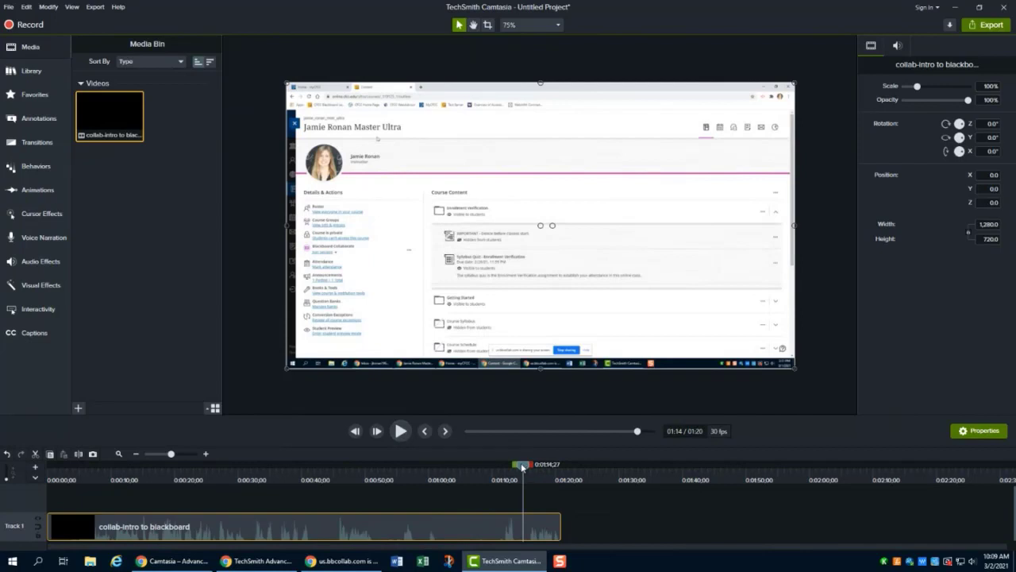
drag(522, 468, 443, 467)
click(401, 431)
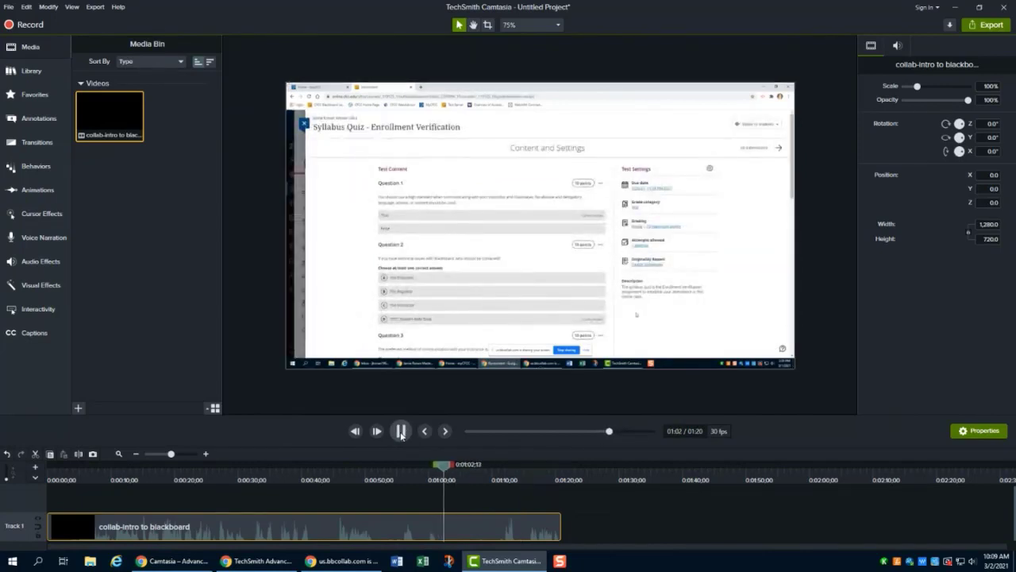
click(401, 431)
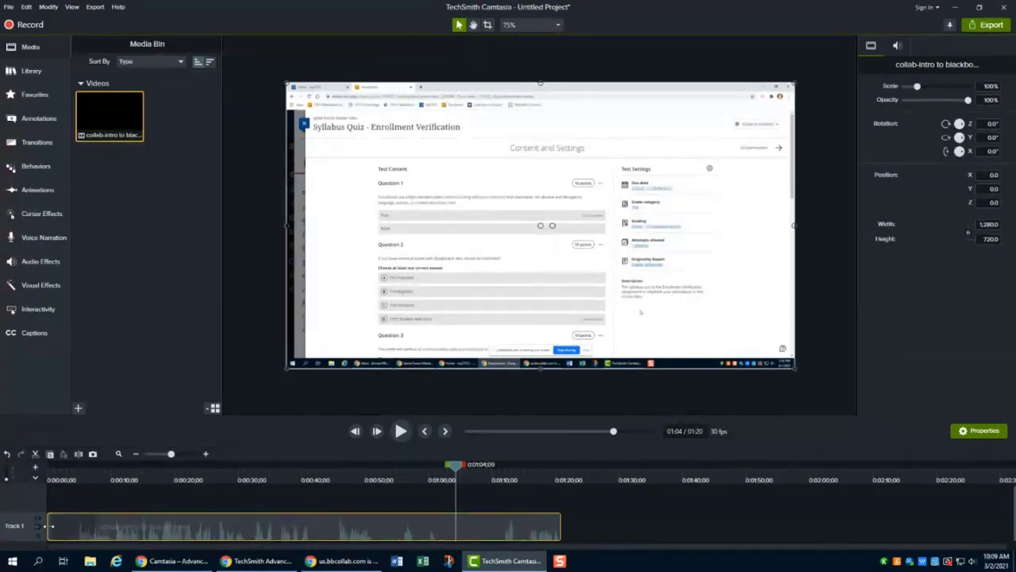
- Trim the start of the clip inward, then restore it to full length
drag(51, 525, 76, 526)
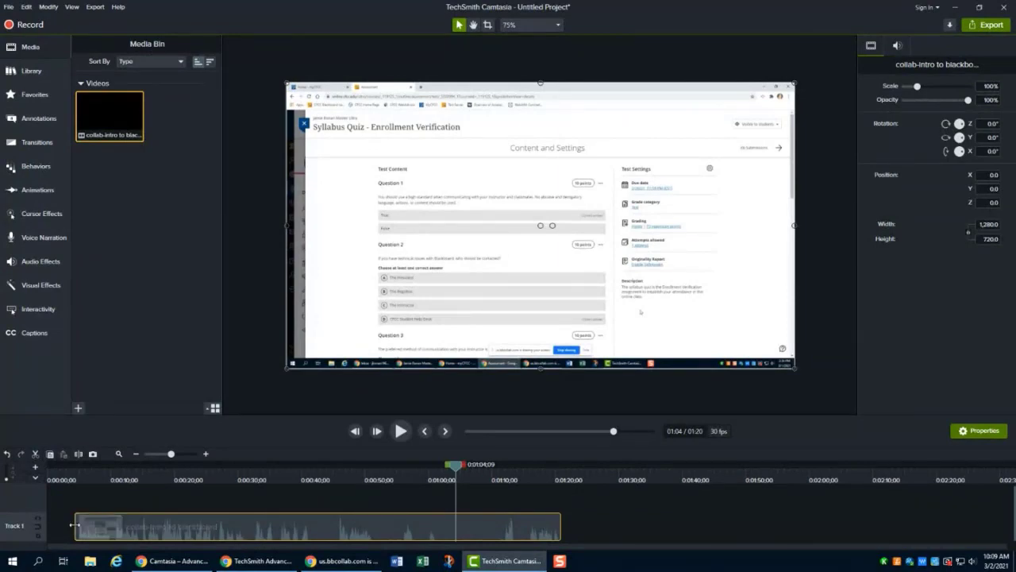
drag(74, 525, 35, 526)
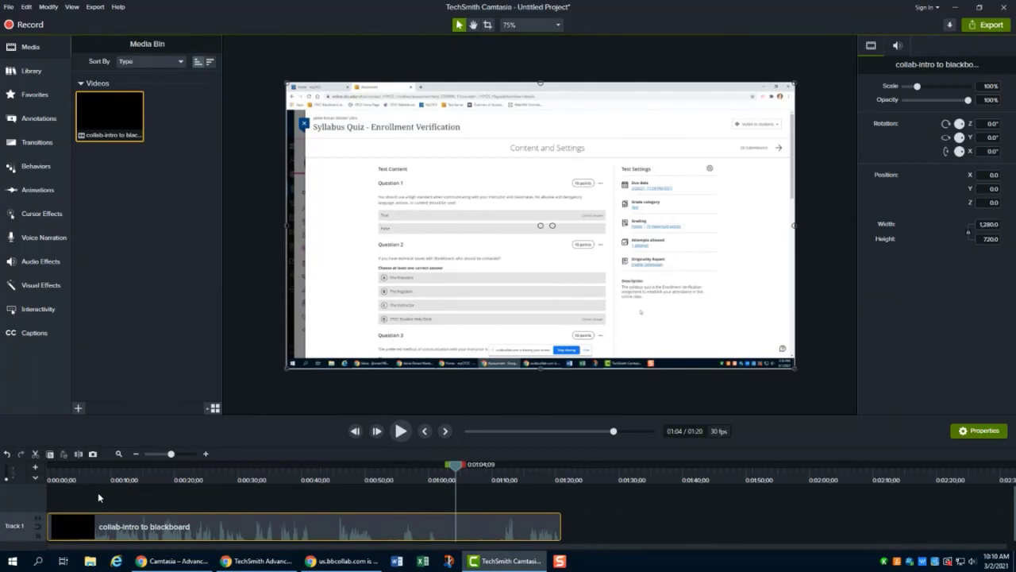
- Select the range from about 1:01 to 1:11 on the clip and split it at 1:11
drag(455, 466, 438, 469)
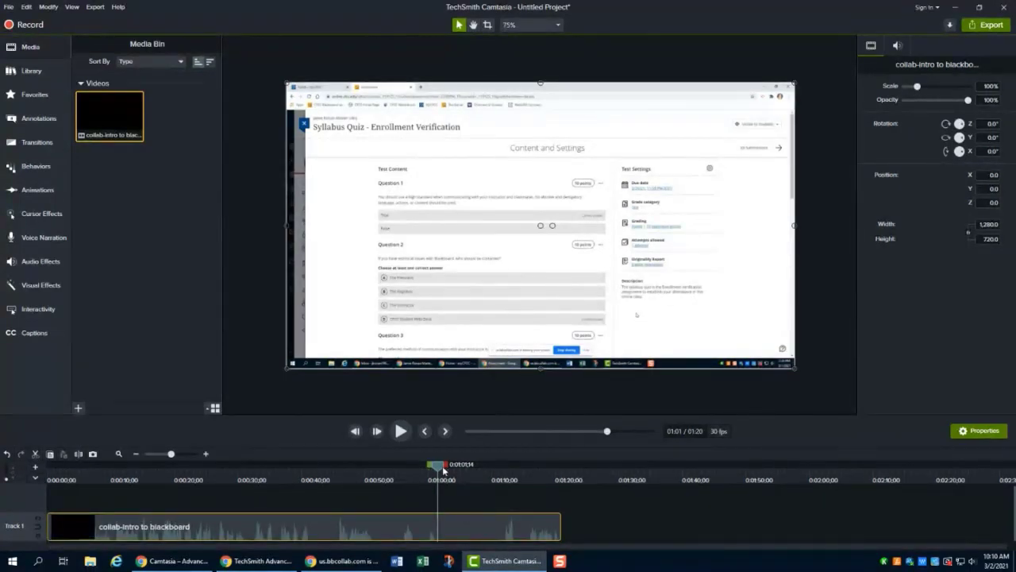
click(402, 432)
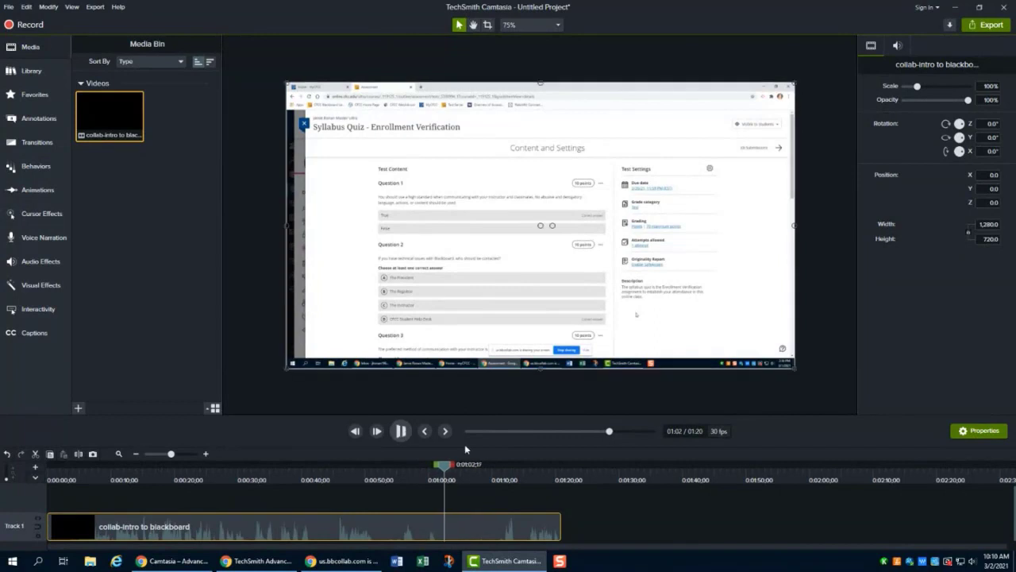
click(402, 431)
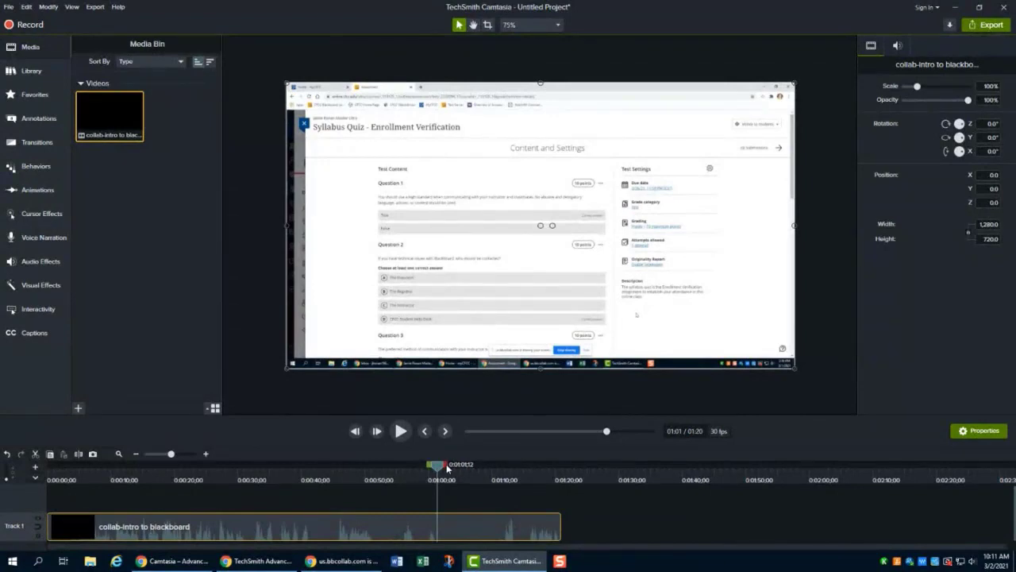
drag(446, 465, 442, 468)
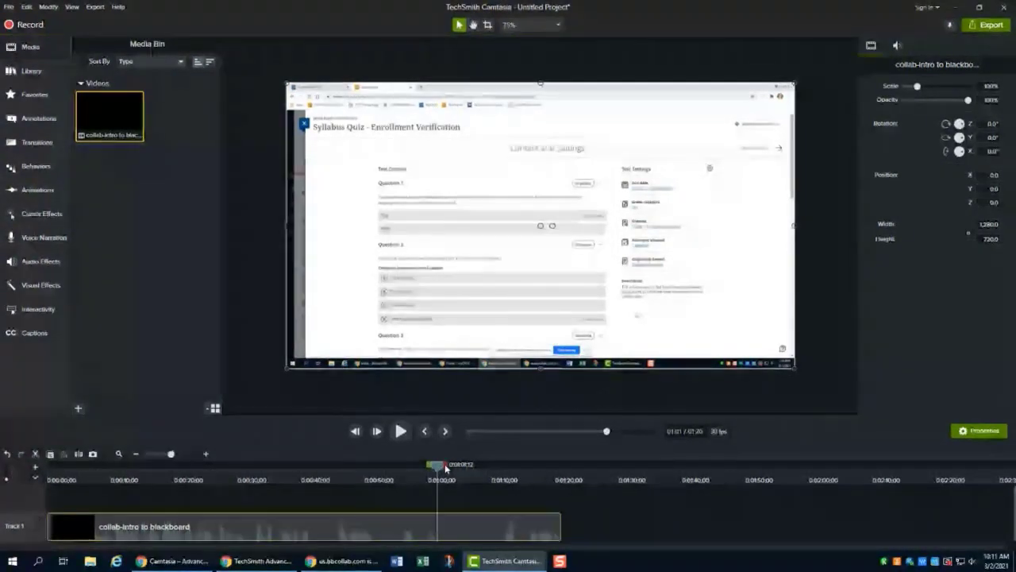
drag(449, 468, 512, 469)
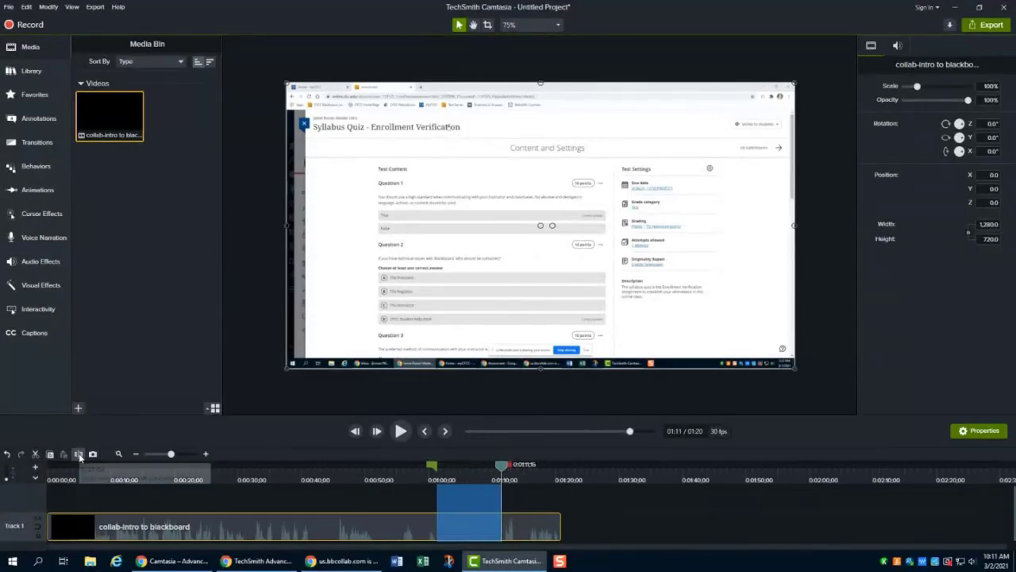
click(79, 455)
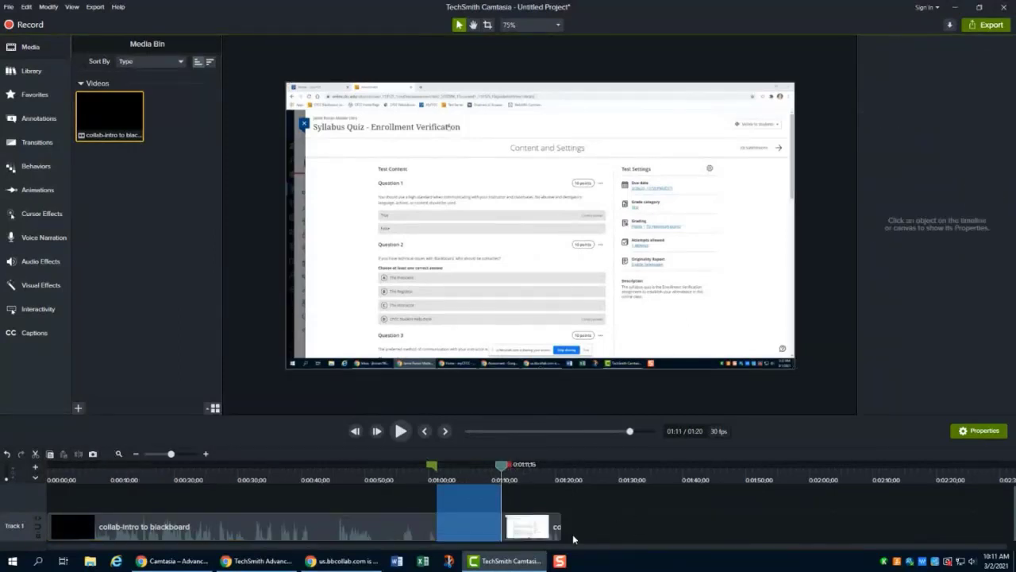
- Move the piece after the 1:11 split further along the track, leaving a gap
double_click(502, 468)
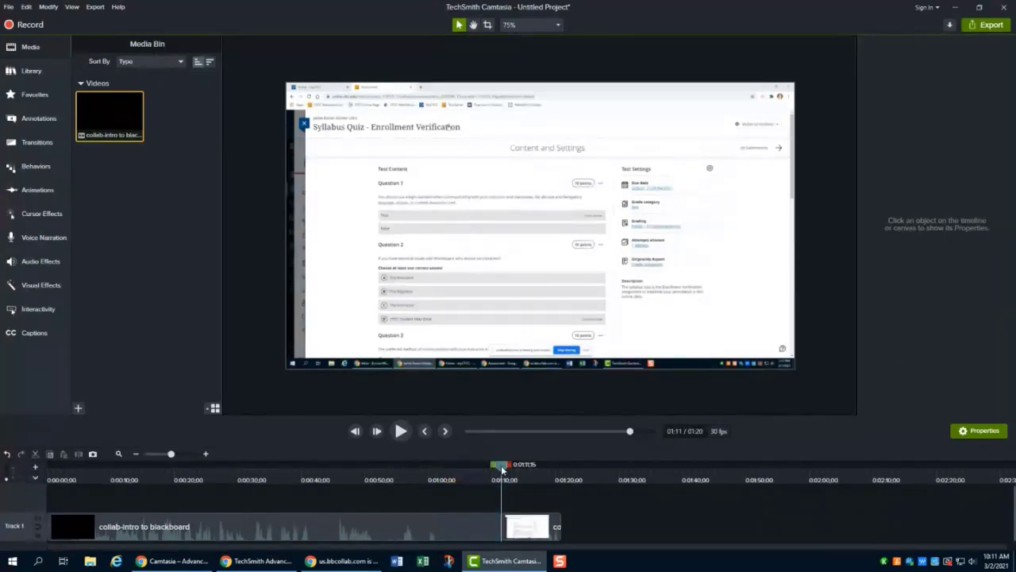
drag(503, 468, 485, 470)
drag(535, 532, 569, 530)
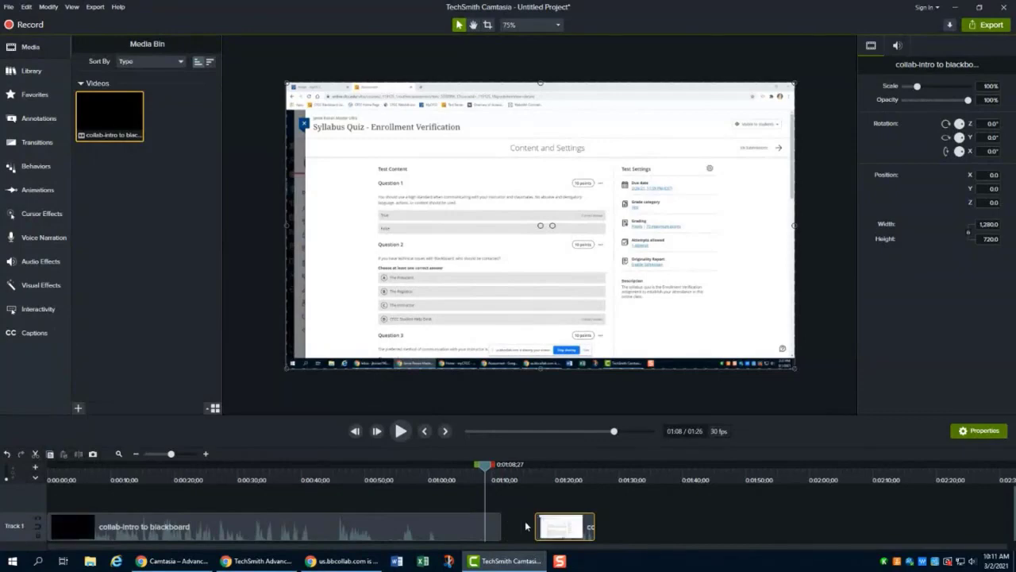
drag(559, 524, 607, 525)
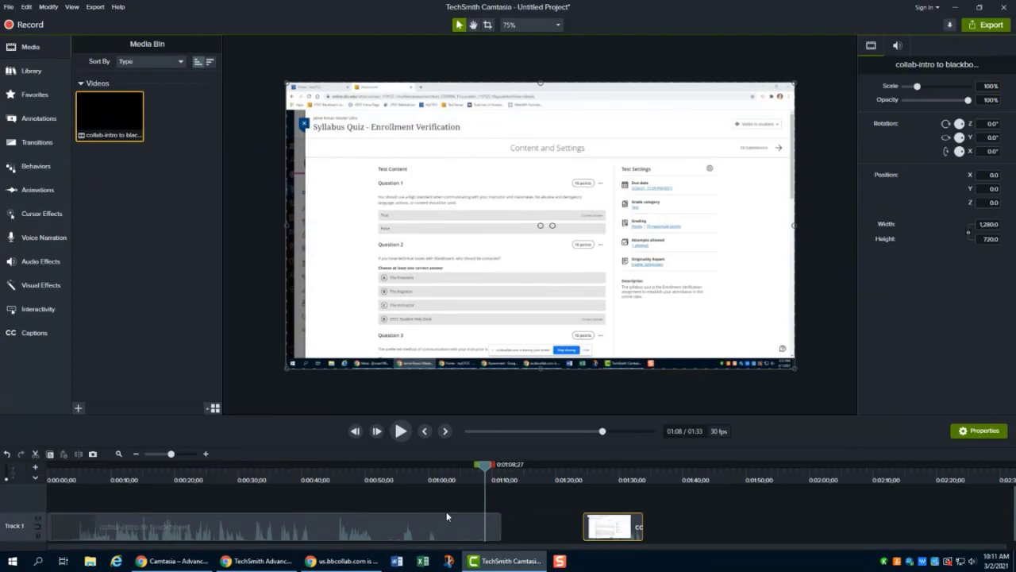
- Split the first clip again at about 1:06 and slide the end piece back to close the gap
drag(485, 470, 470, 470)
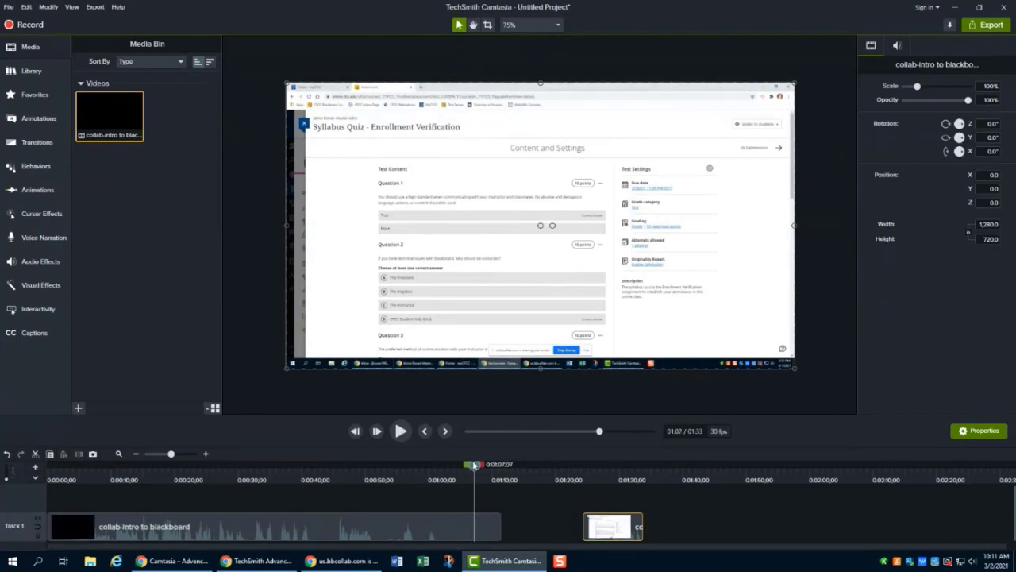
click(493, 526)
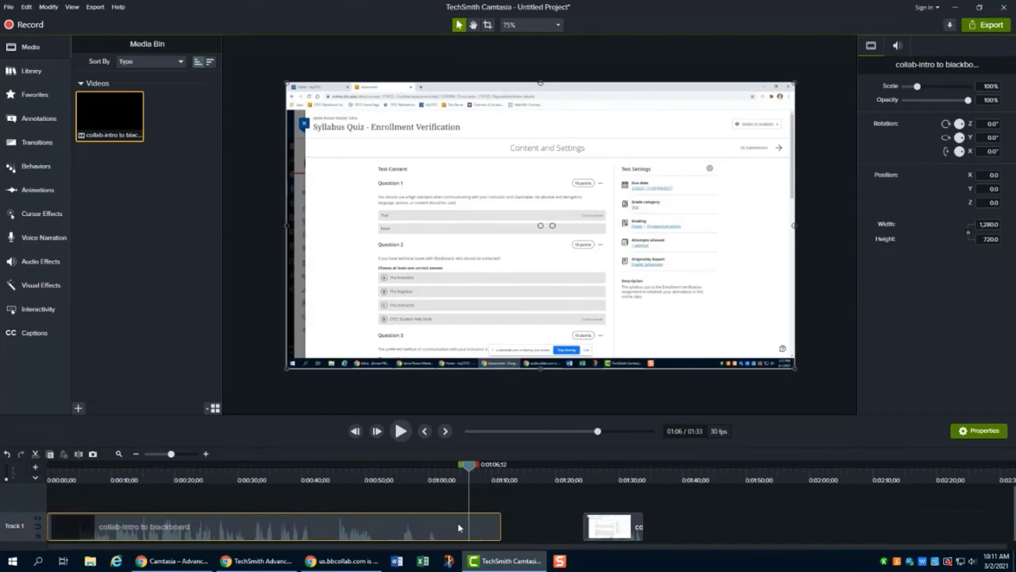
click(80, 457)
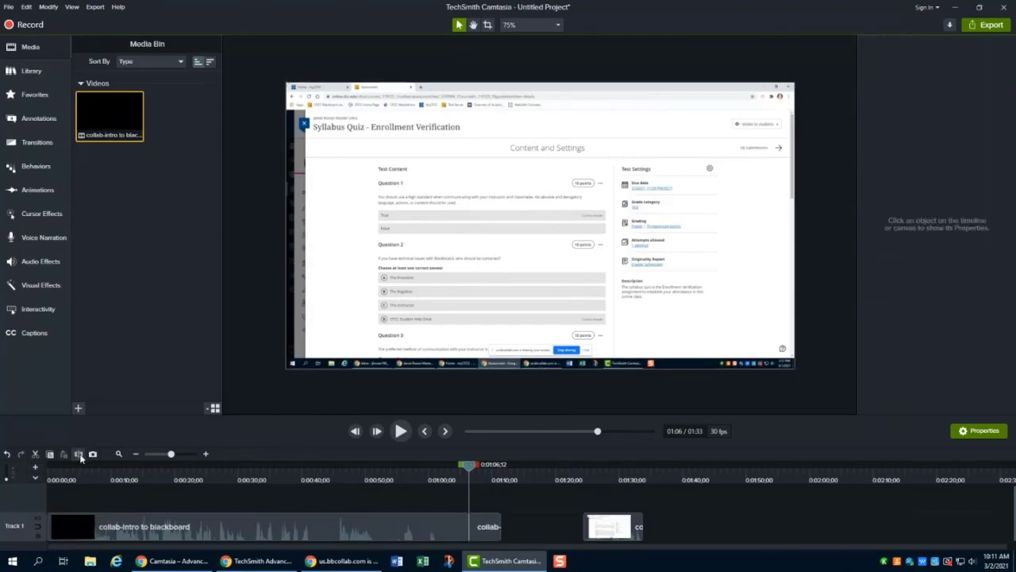
mouse_move(489, 534)
mouse_down()
mouse_move(509, 534)
mouse_move(491, 534)
mouse_up()
drag(617, 525, 536, 526)
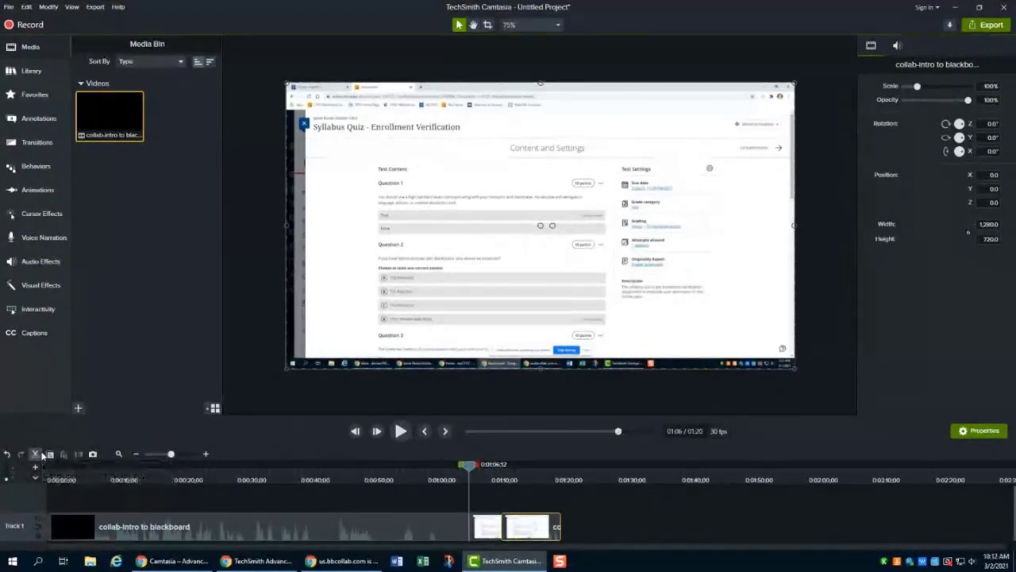
- Select the range from about 1:01 to 1:06 on the first clip and cut it out
drag(470, 468, 439, 469)
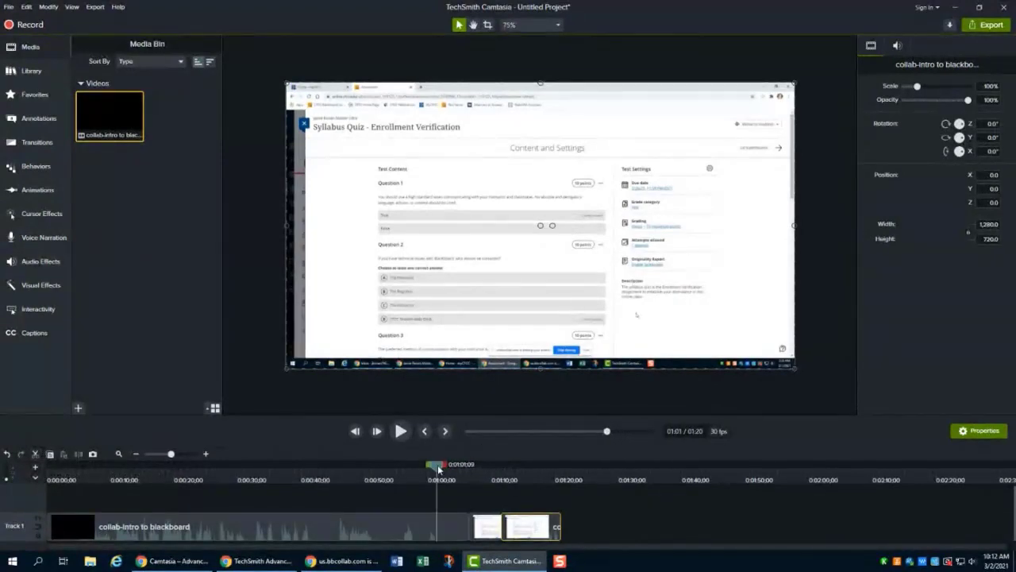
click(442, 533)
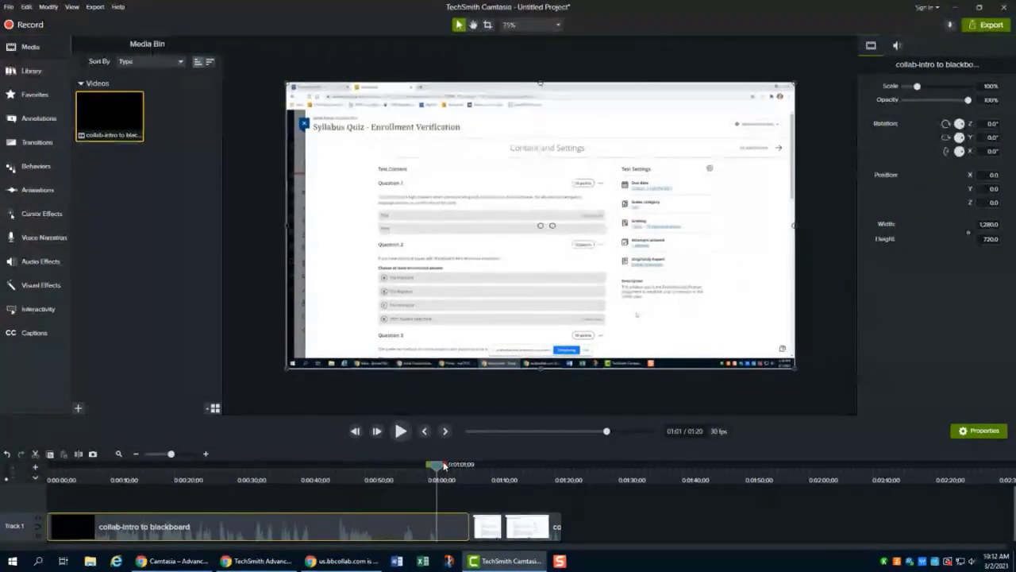
drag(443, 465, 475, 471)
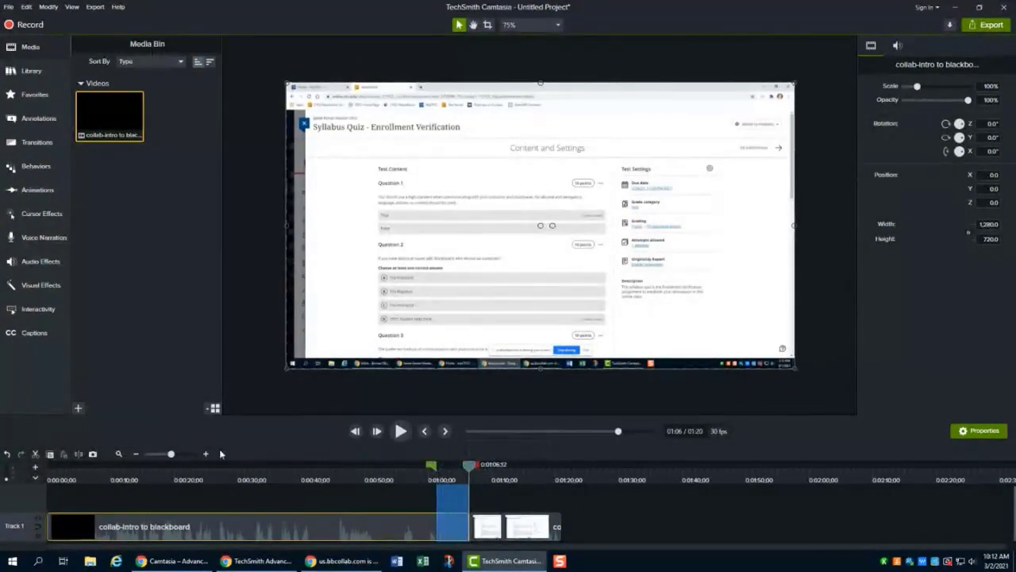
click(36, 455)
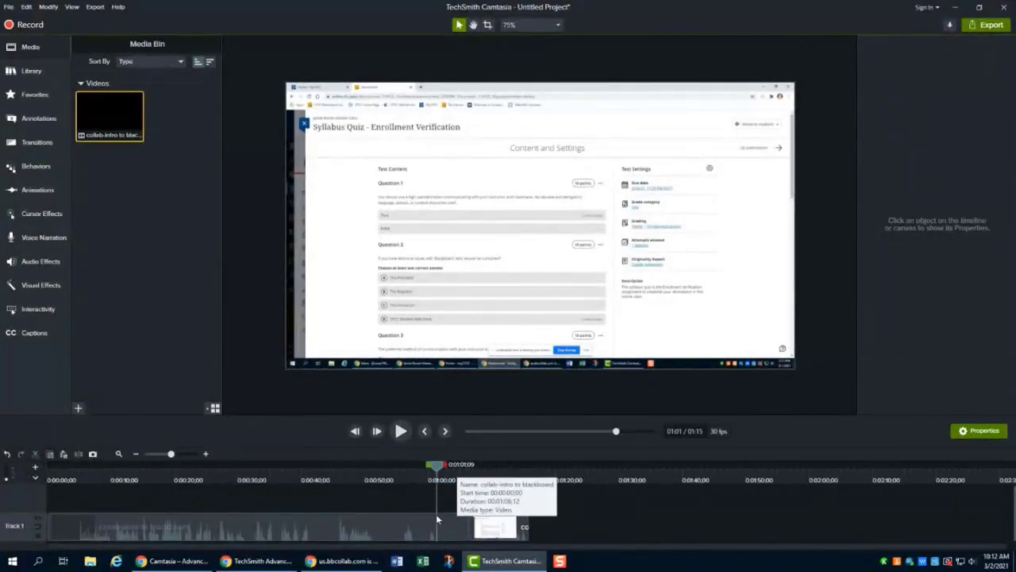
- Select the range from about 0:59 to 1:06 on the timeline and delete that part of the first clip
drag(436, 466, 426, 469)
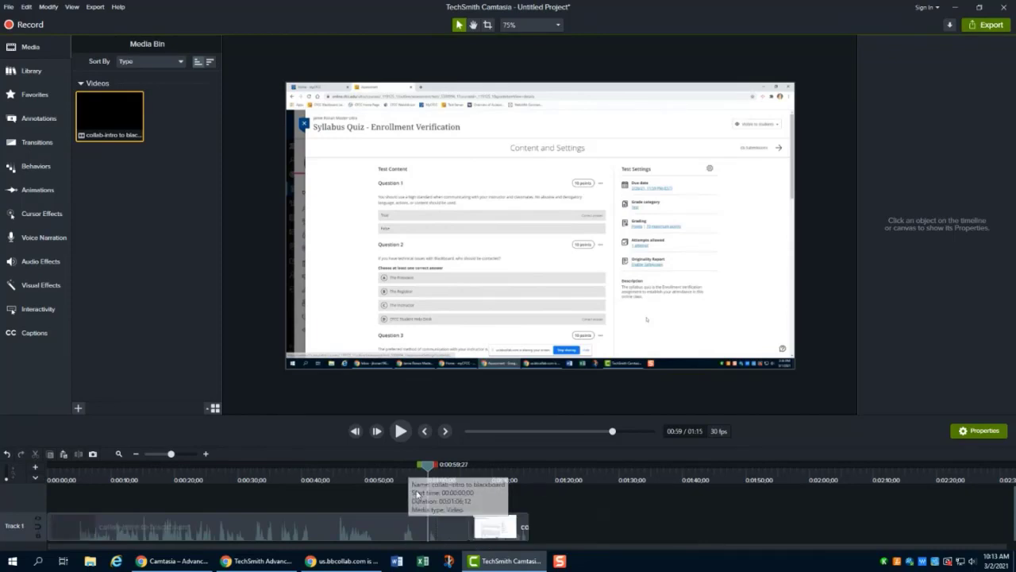
drag(428, 470, 476, 467)
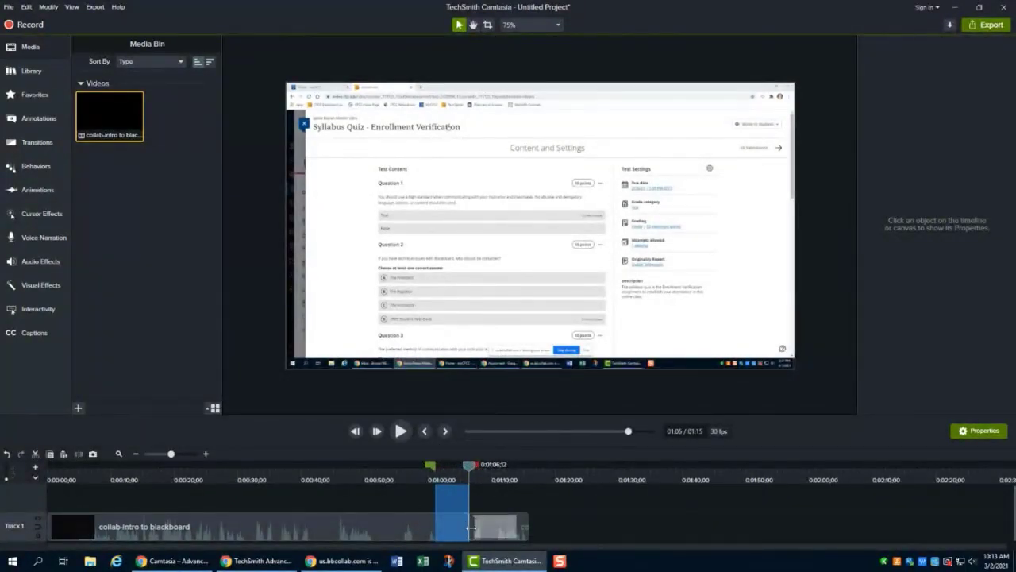
click(415, 517)
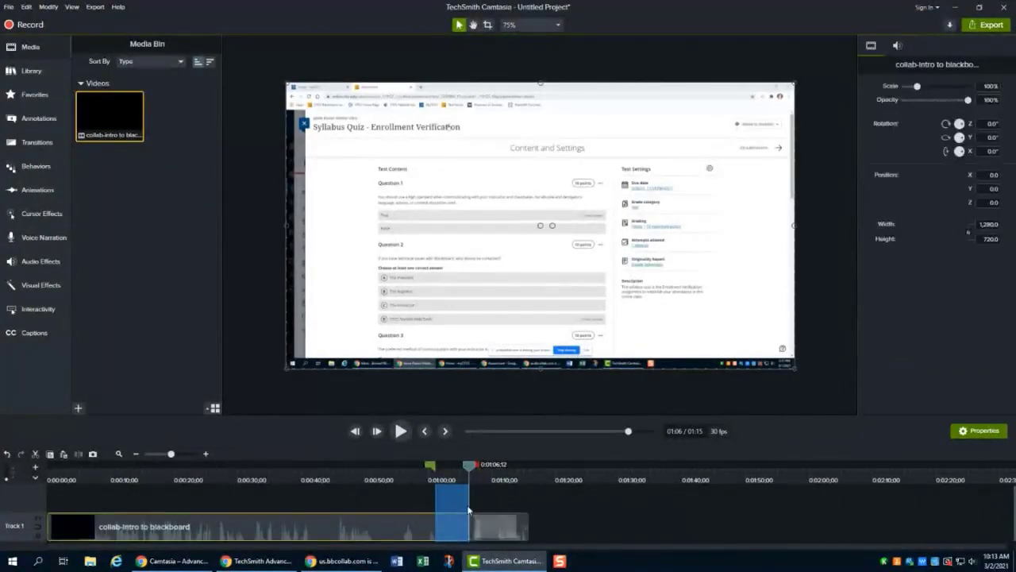
key(Delete)
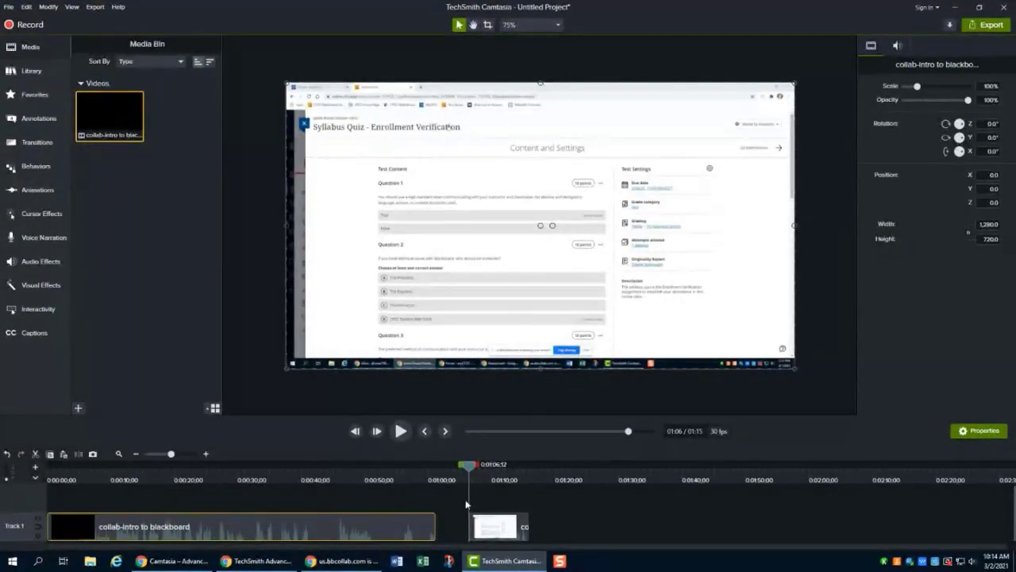
- Delete the remaining short clip piece that starts at about 1:06
click(491, 524)
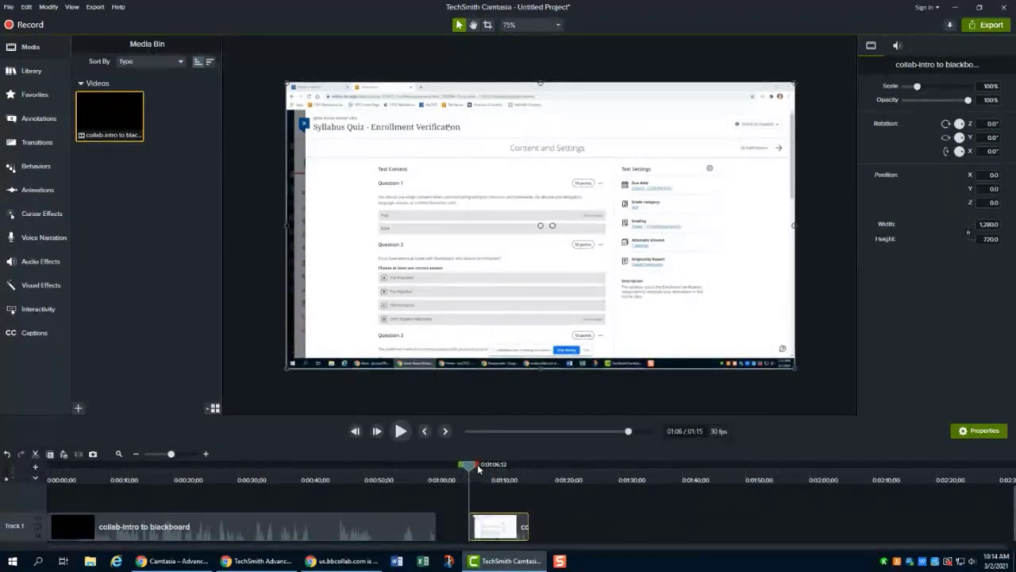
mouse_move(478, 468)
mouse_down()
mouse_move(493, 470)
mouse_move(479, 470)
mouse_up()
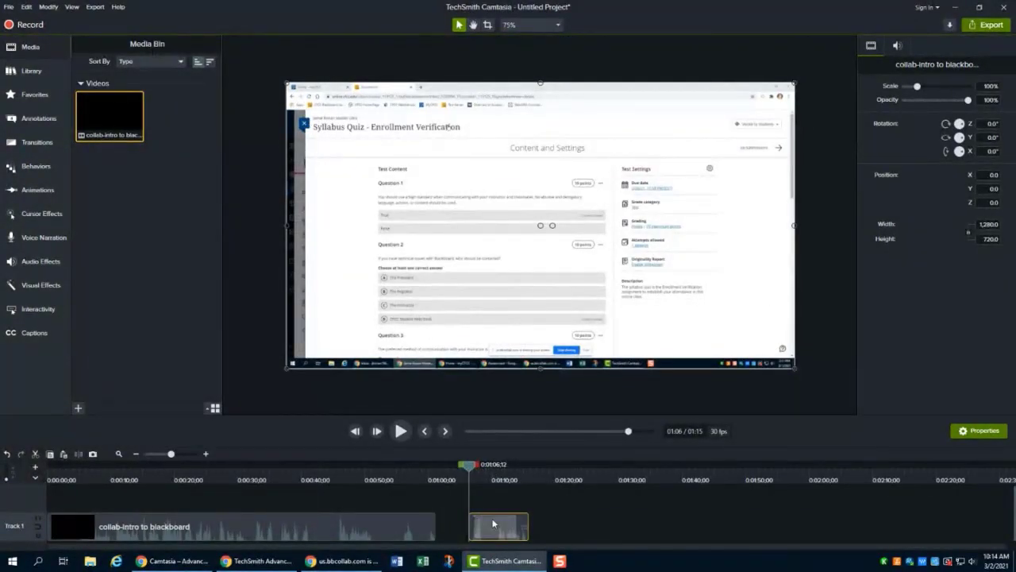
key(Delete)
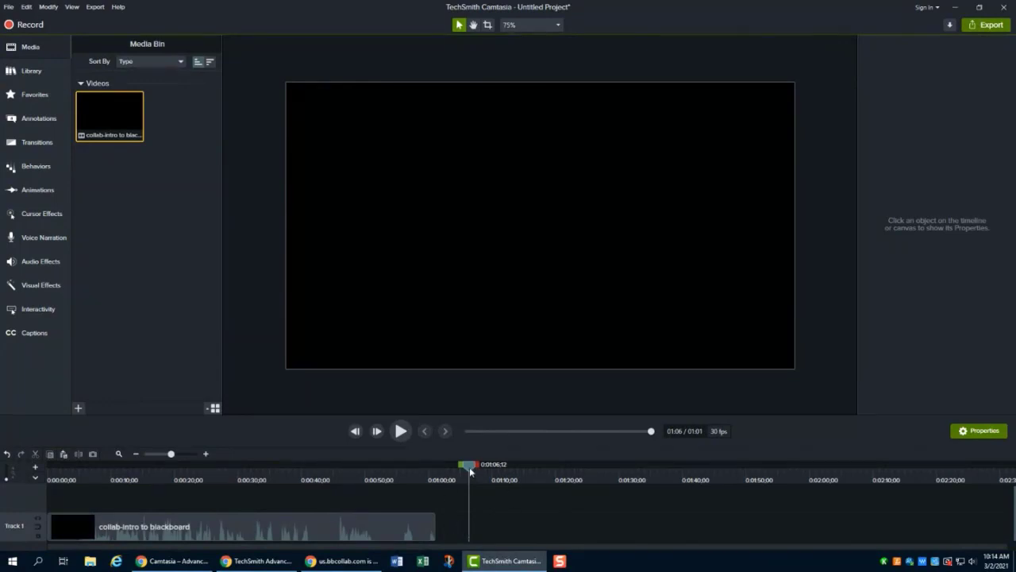
- Scrub the playhead through the clip between about 0:34 and 0:59 to review the footage
drag(469, 467, 428, 469)
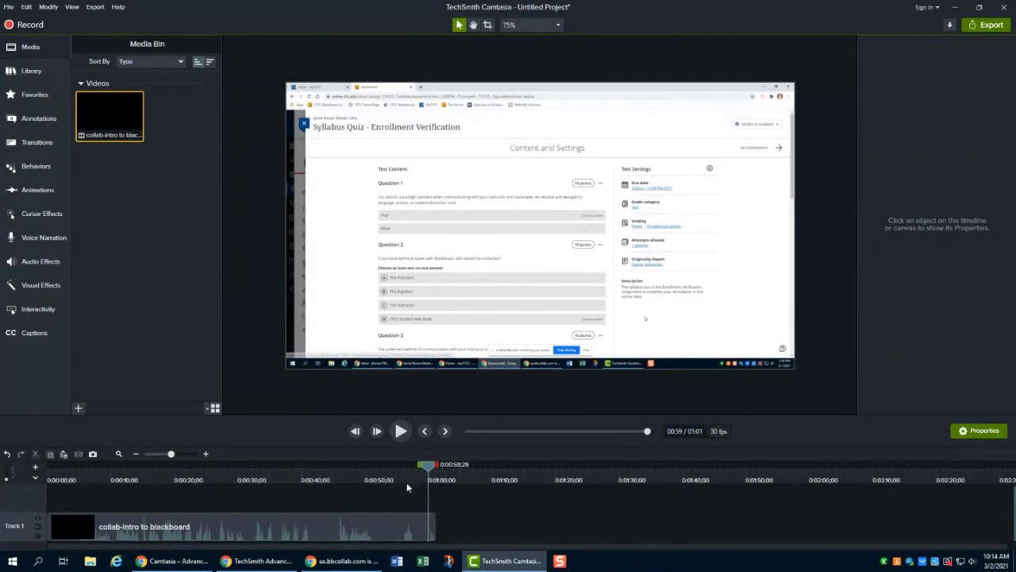
drag(431, 470, 331, 468)
drag(320, 468, 300, 469)
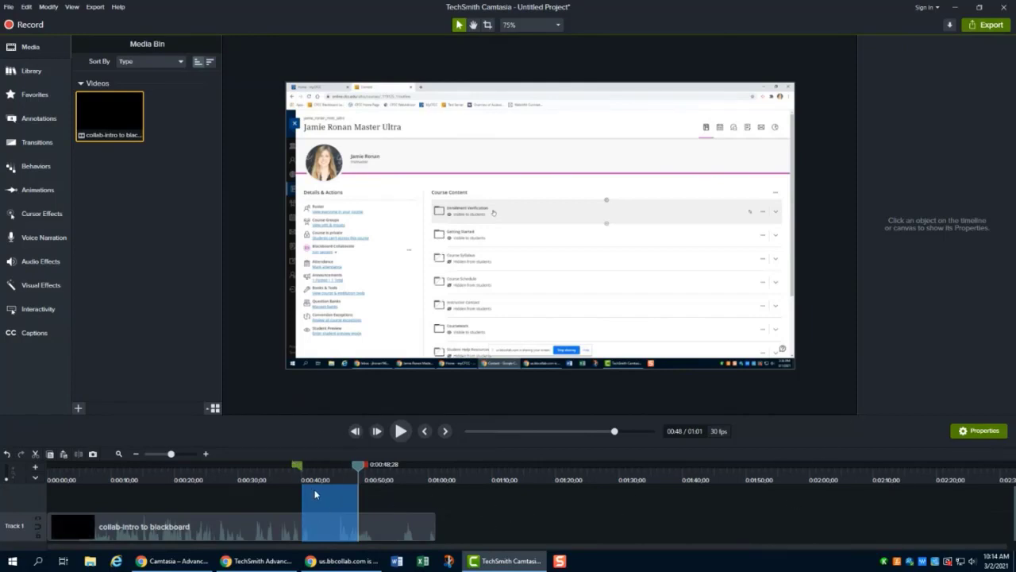
click(357, 466)
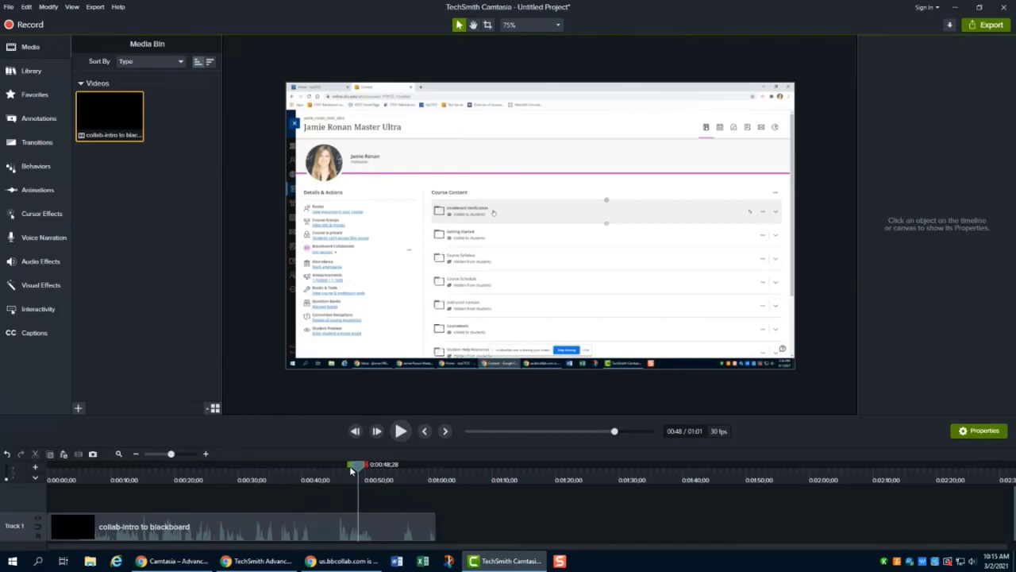
drag(358, 467, 275, 467)
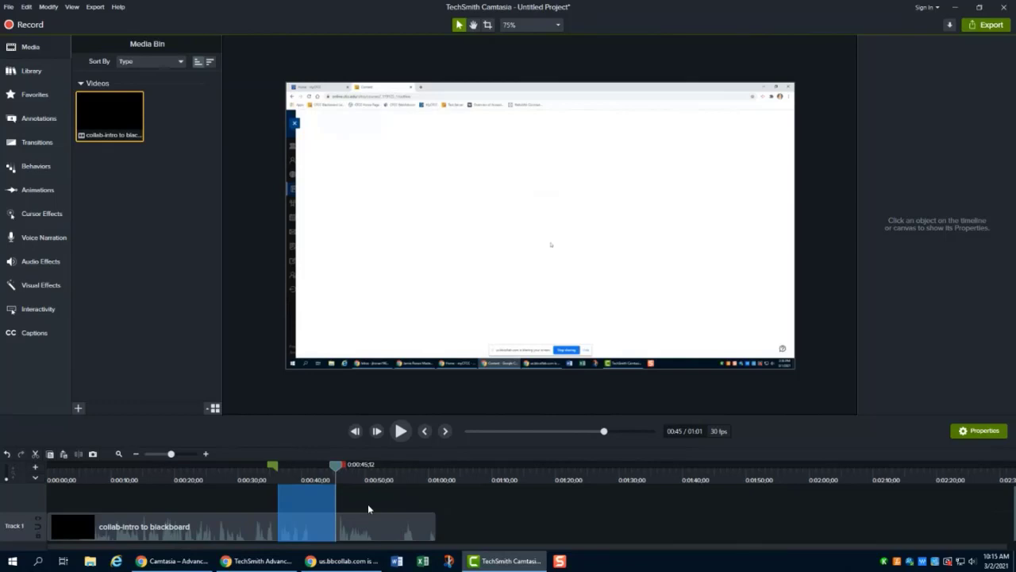
click(337, 469)
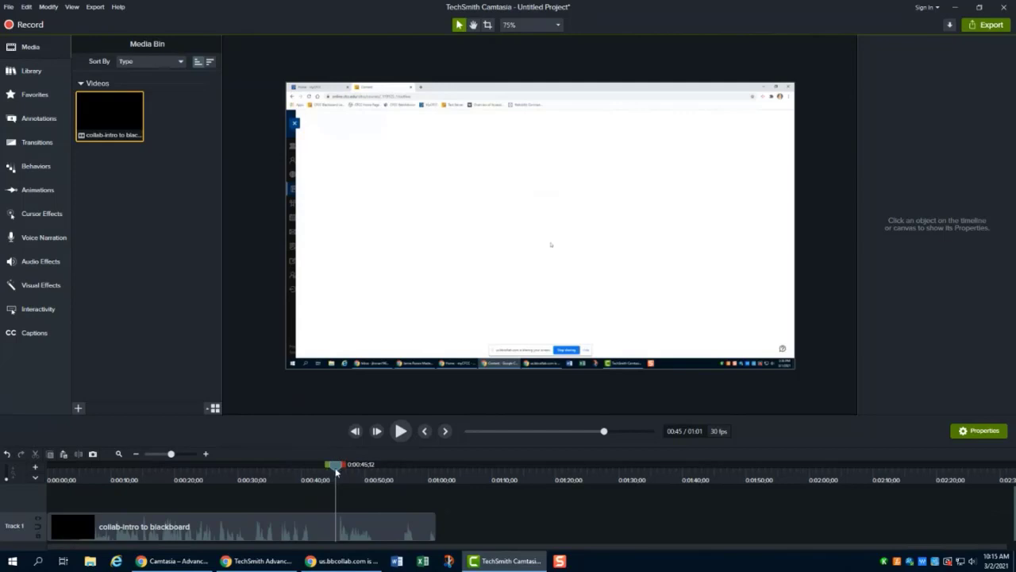
drag(338, 467, 316, 473)
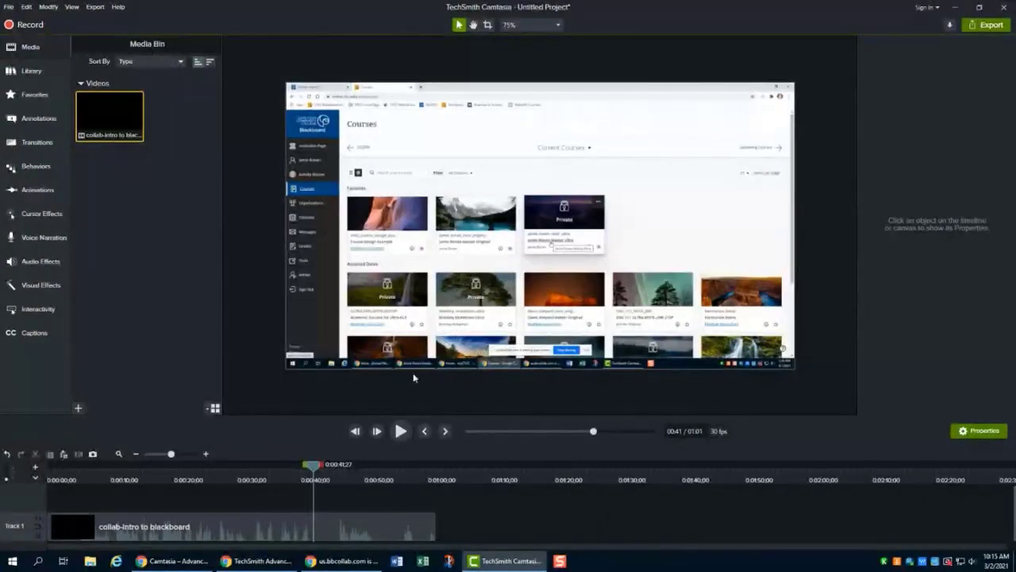
drag(313, 466, 266, 468)
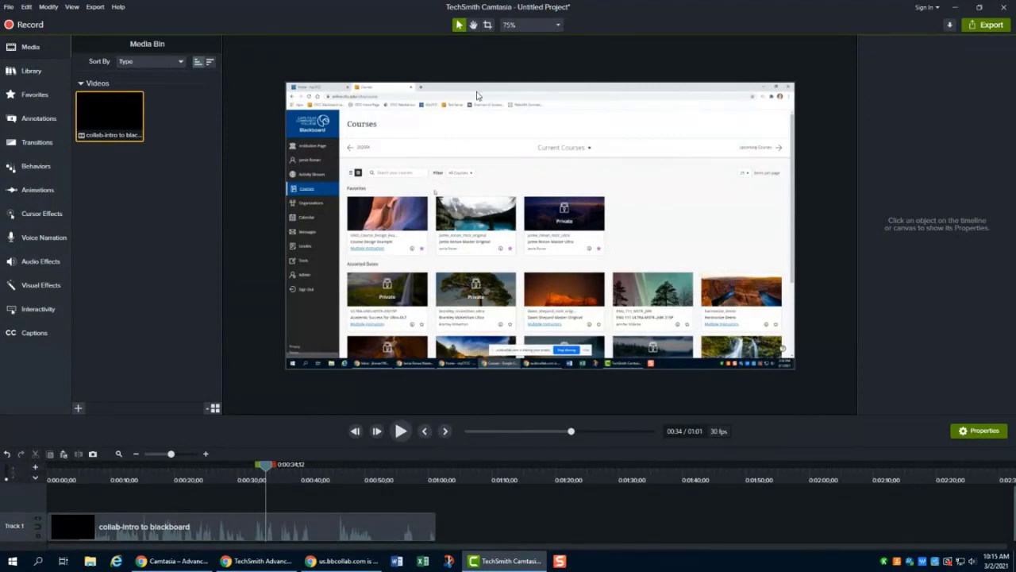
- Crop the video on the canvas, trimming its bottom and top edges to about 661 pixels height
click(621, 148)
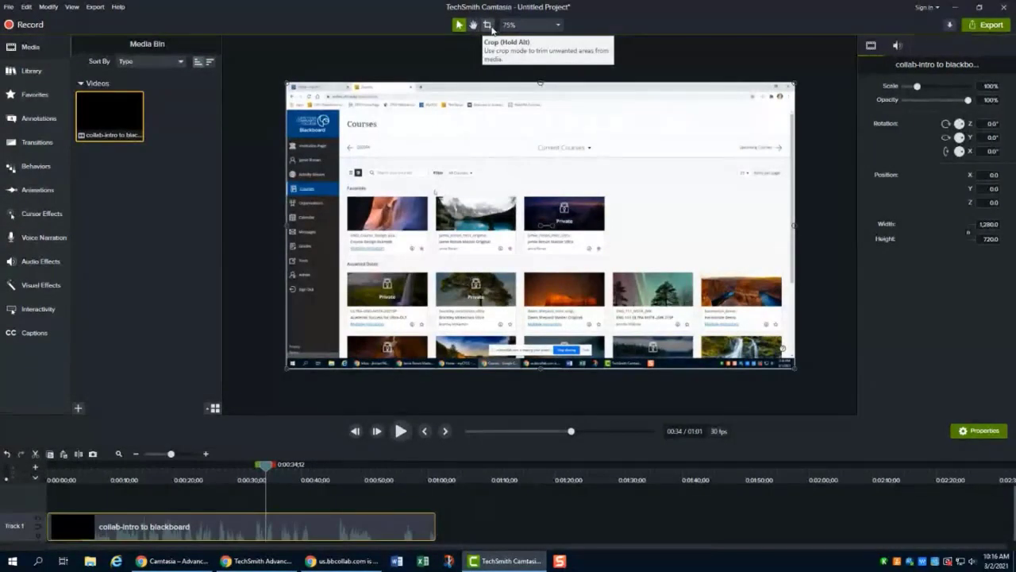
click(489, 26)
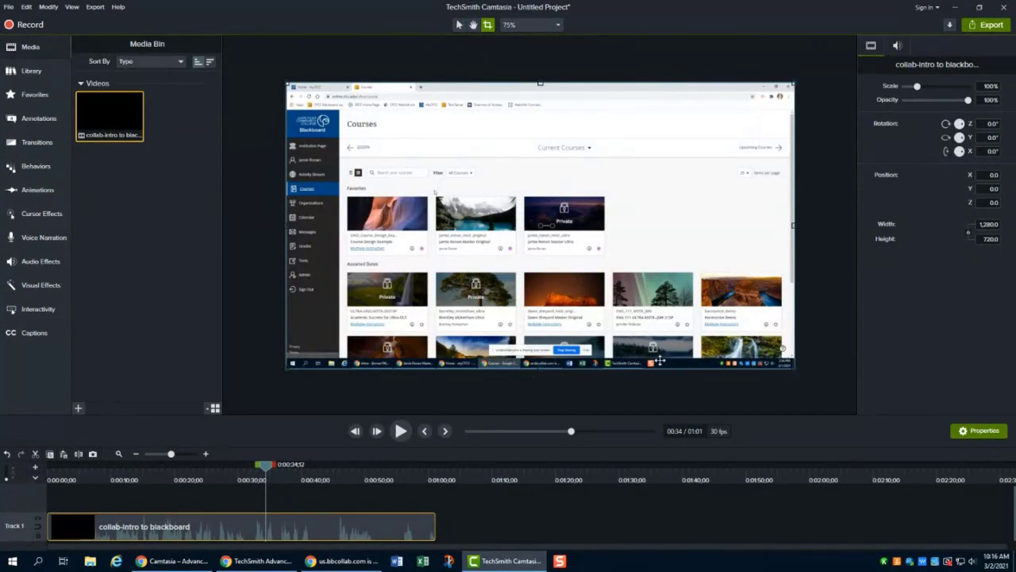
drag(543, 367, 542, 352)
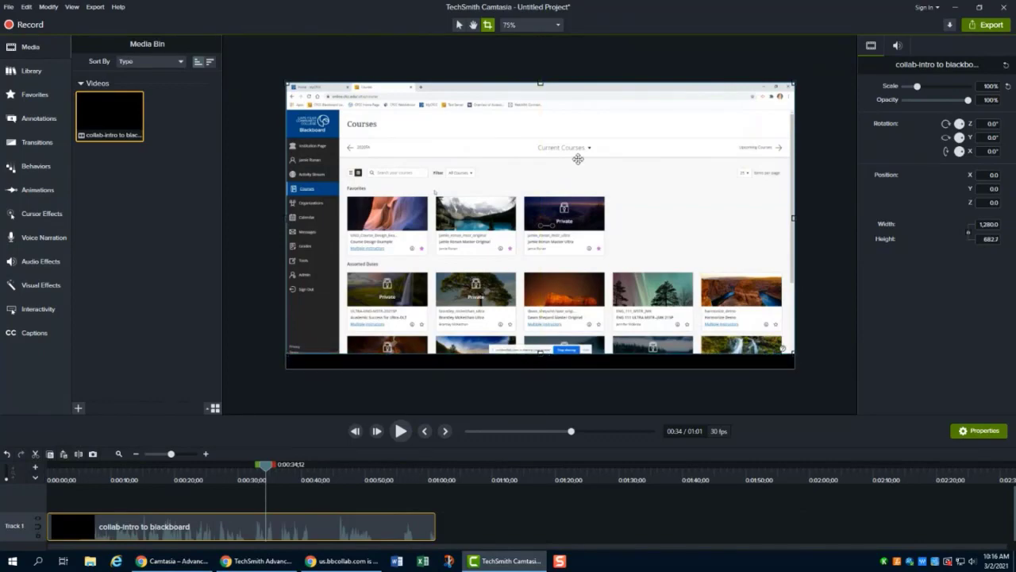
drag(542, 83, 540, 91)
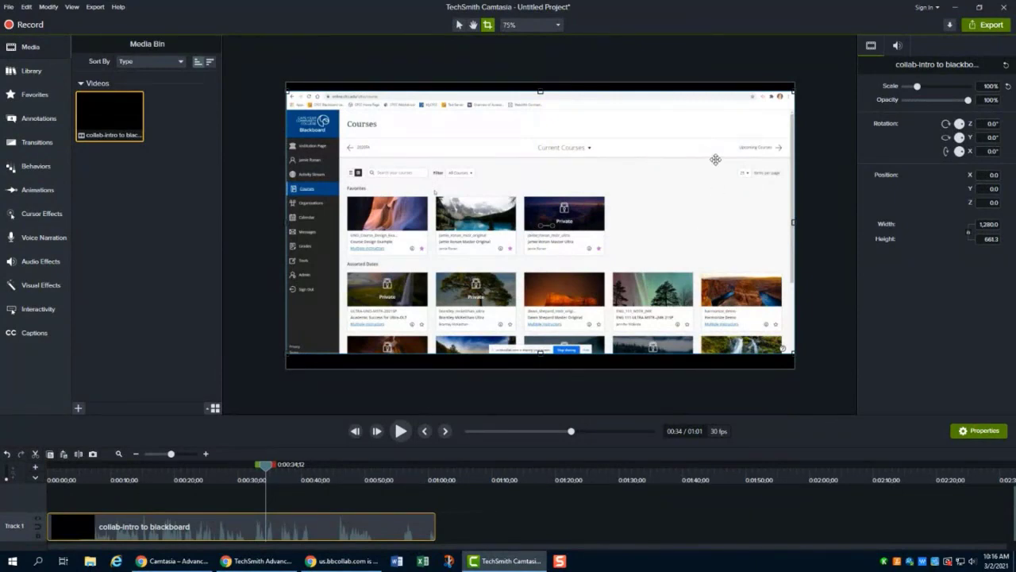
click(821, 145)
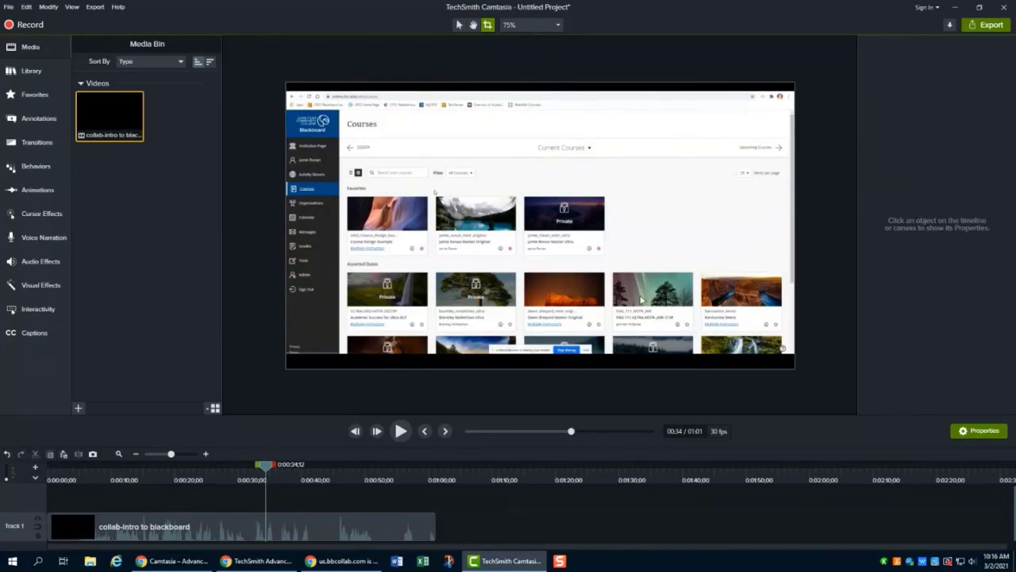
- Open the project settings and set the canvas colour to white #FFFFFF, then apply
right_click(629, 359)
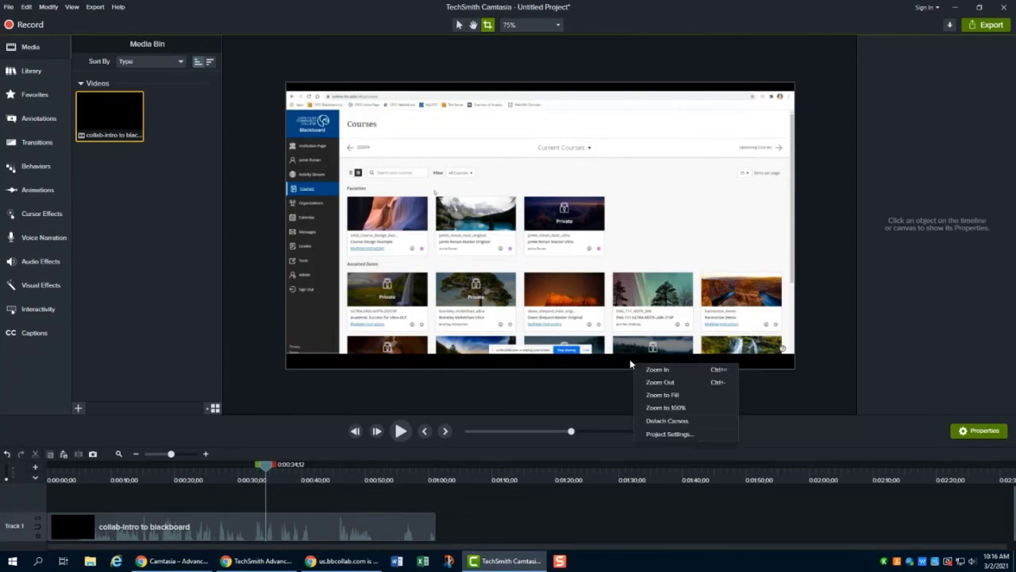
click(701, 435)
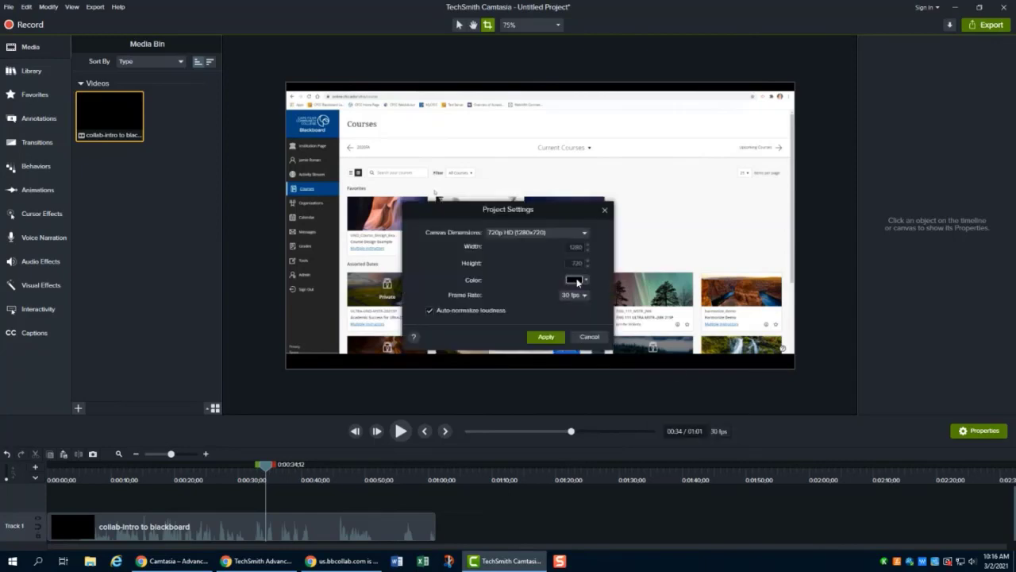
click(587, 280)
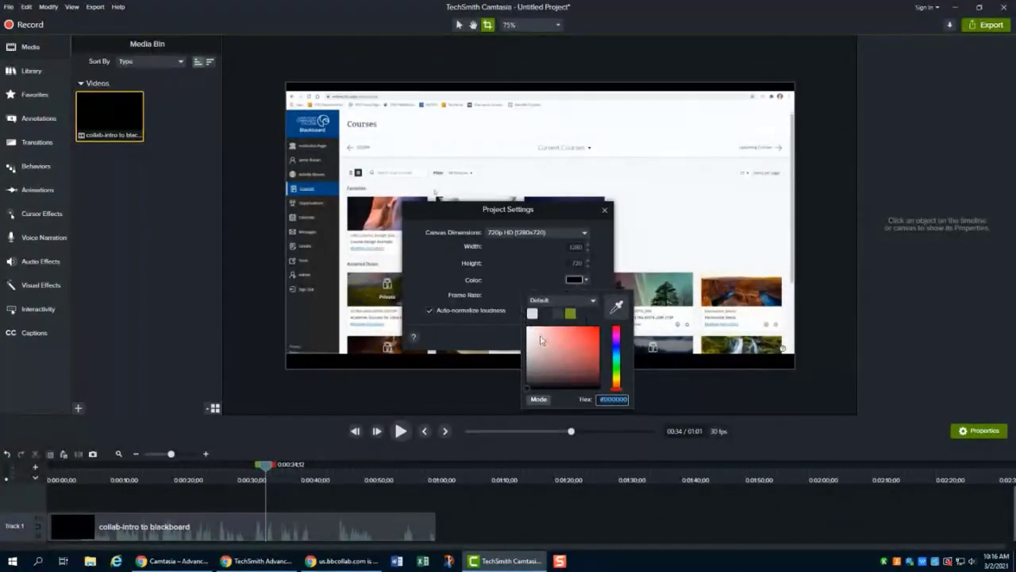
click(619, 308)
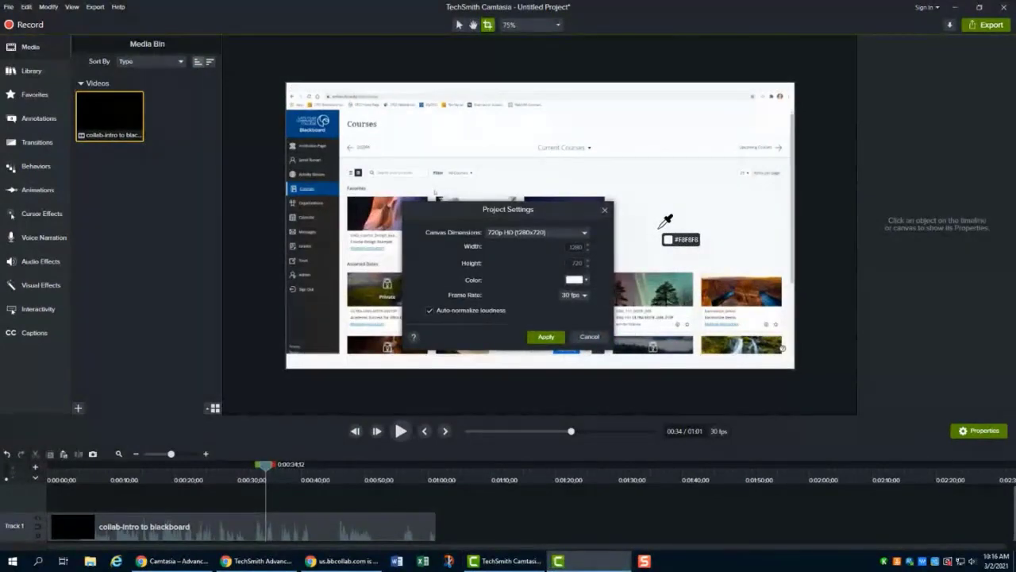
click(660, 225)
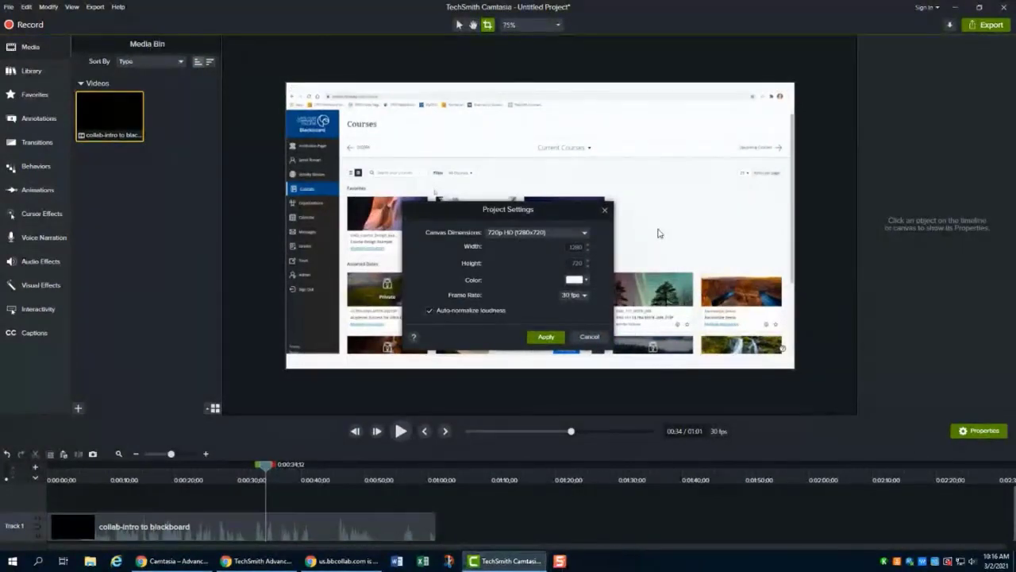
click(578, 280)
click(529, 329)
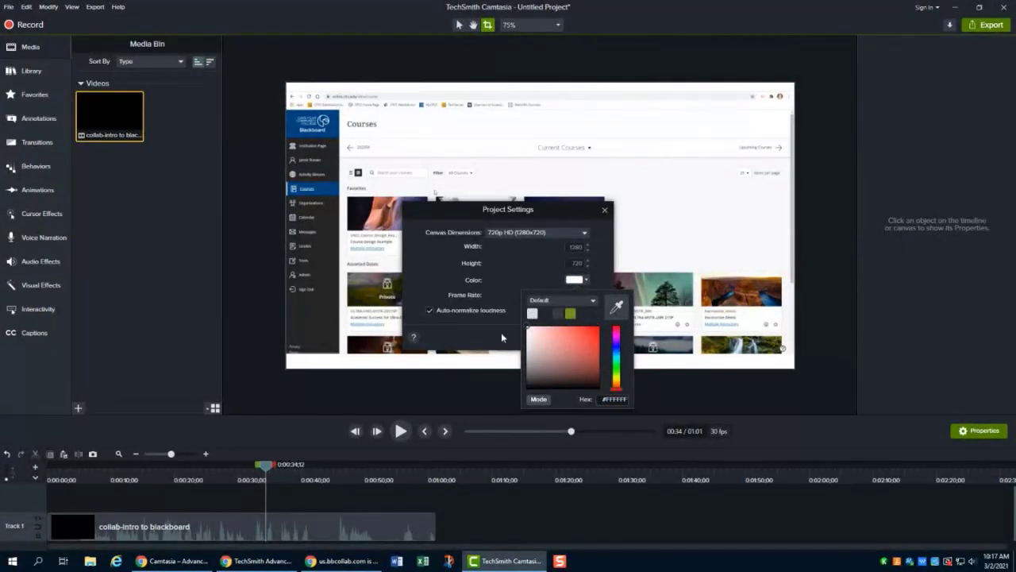
click(500, 335)
click(545, 337)
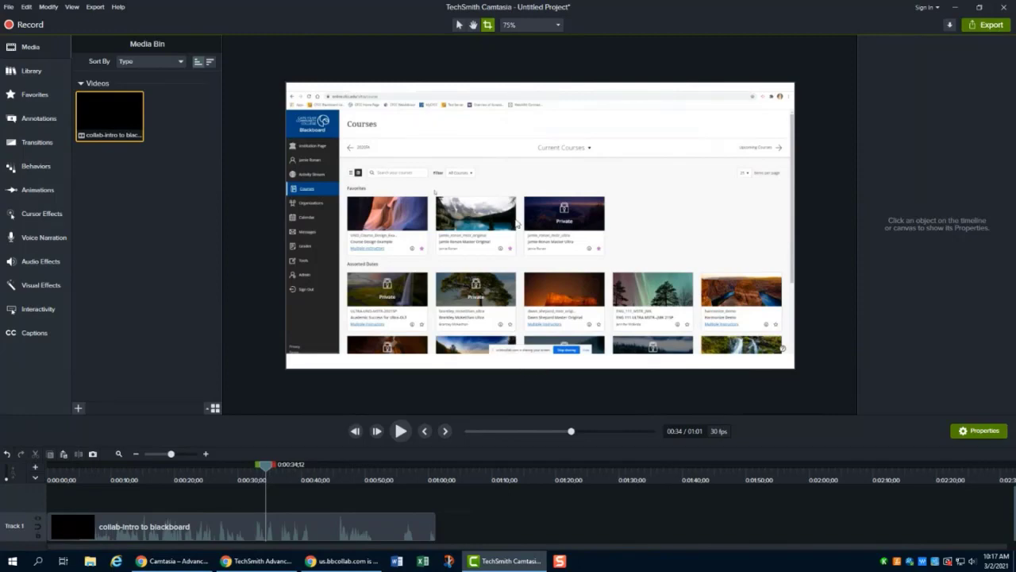
- Crop the video's bottom edge further, to about 636 pixels height
click(520, 175)
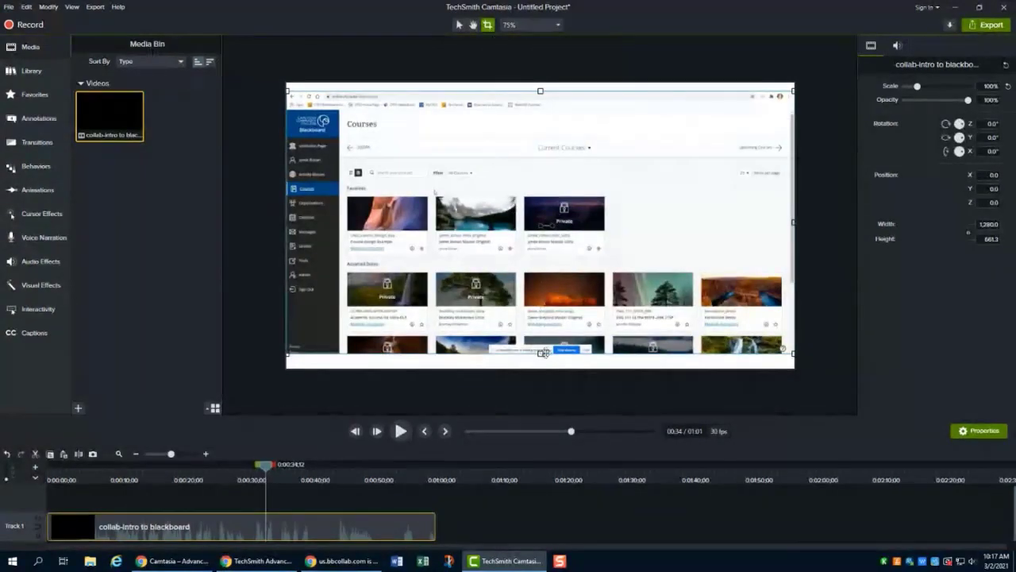
mouse_move(540, 352)
mouse_down()
mouse_move(540, 343)
mouse_move(540, 366)
mouse_move(547, 346)
mouse_up()
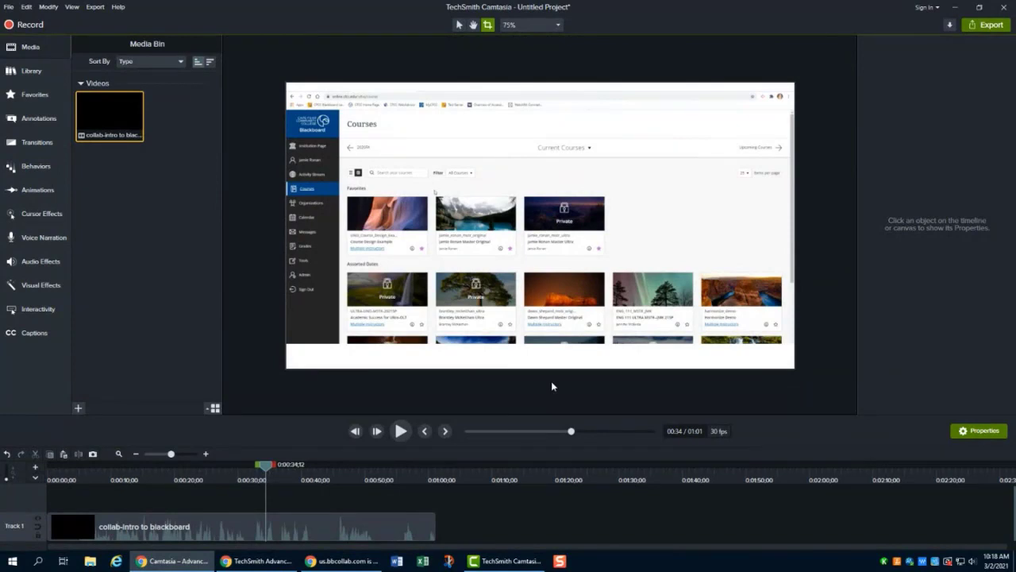
- Extend the video clip's frame at about 0:59 by 4 seconds
drag(414, 516, 407, 525)
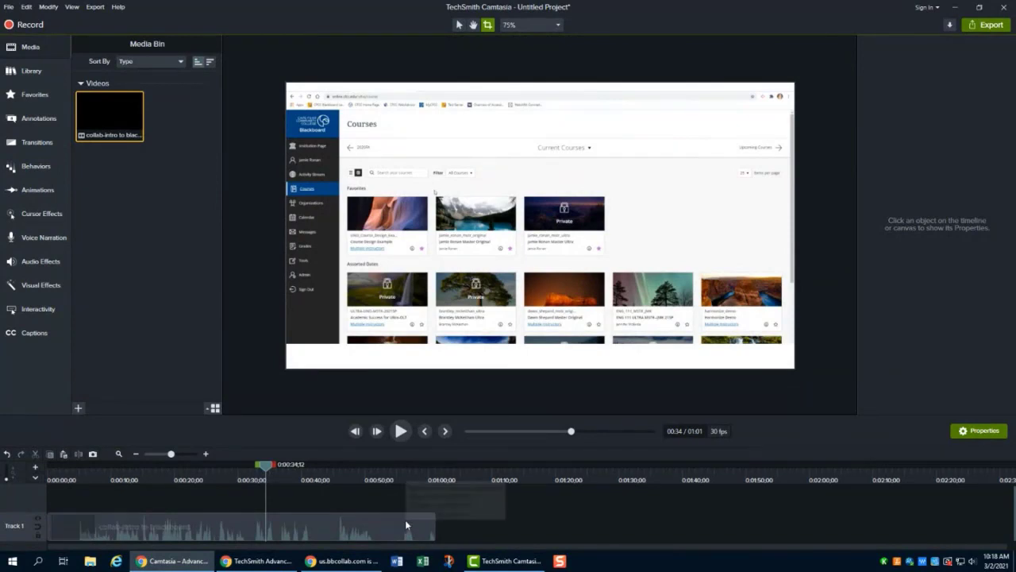
click(412, 520)
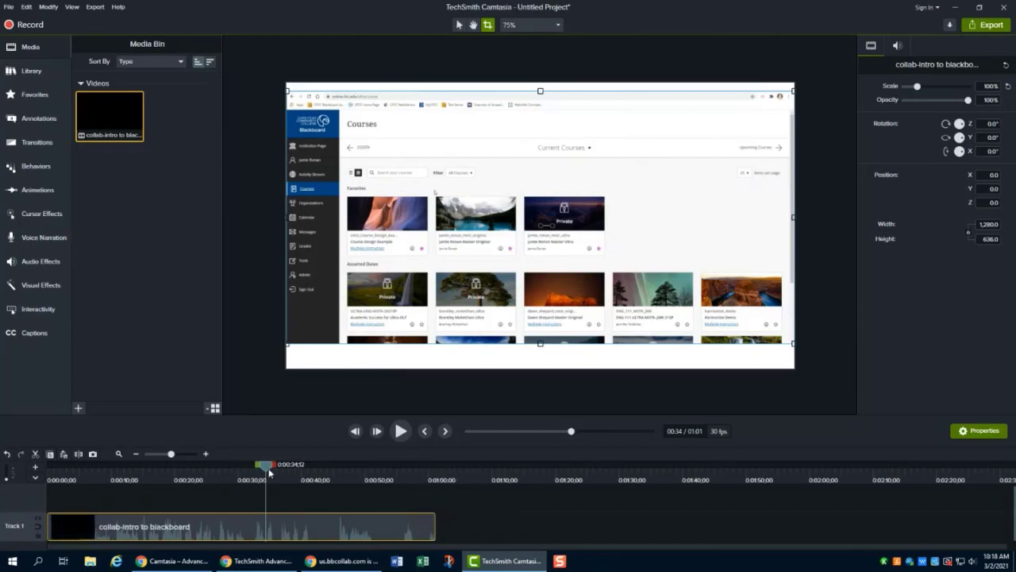
click(426, 466)
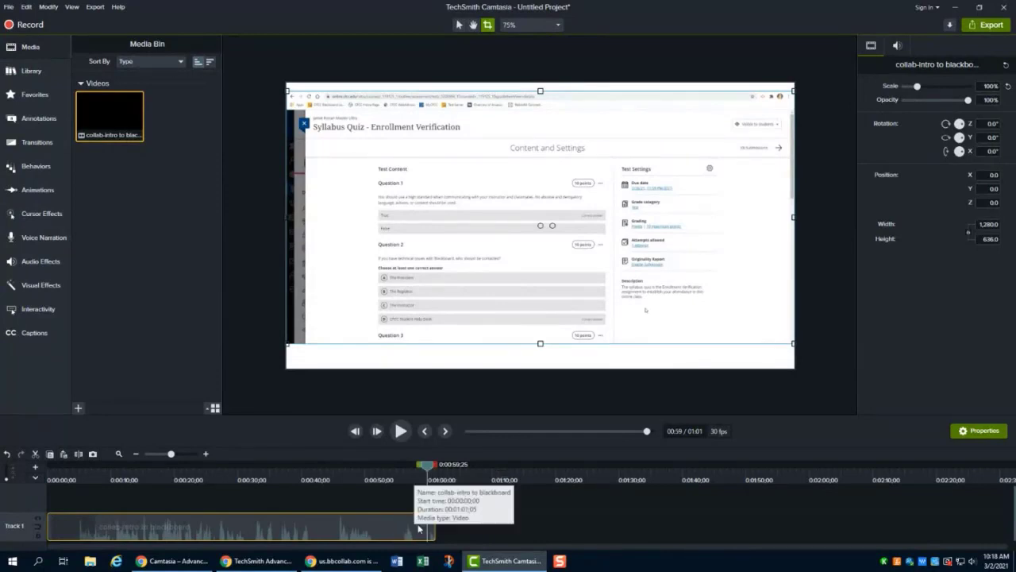
right_click(419, 531)
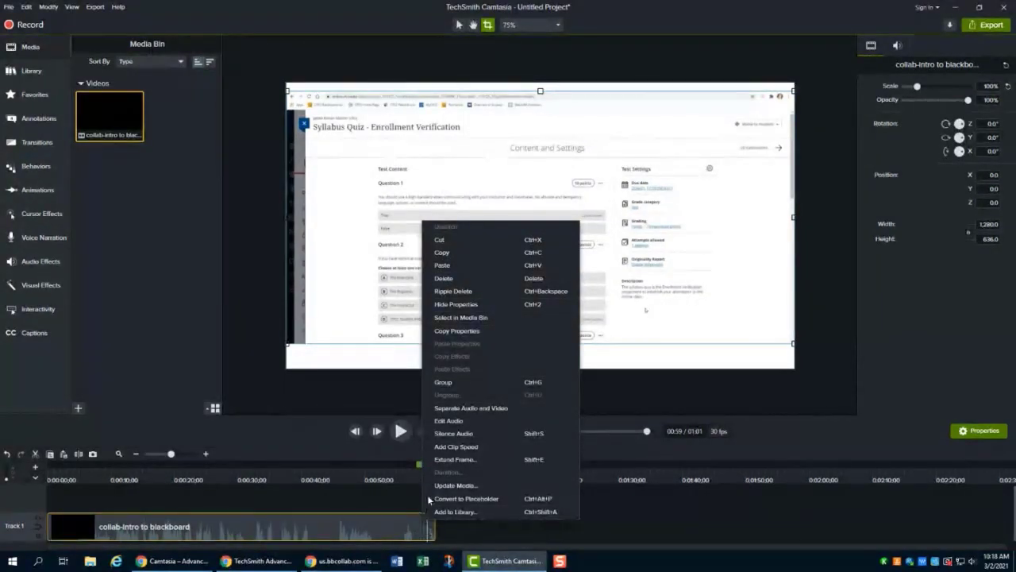
click(482, 459)
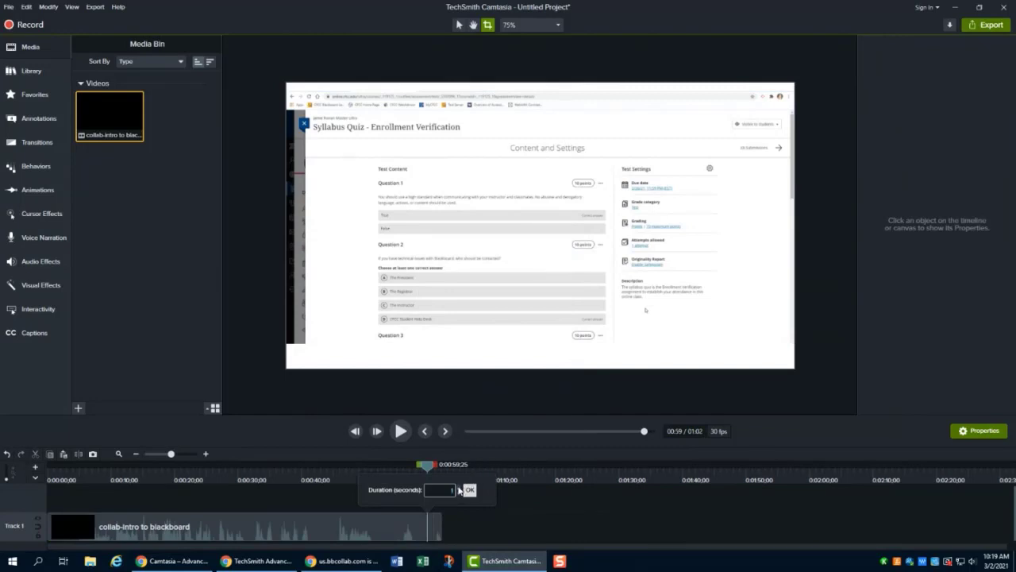
click(456, 487)
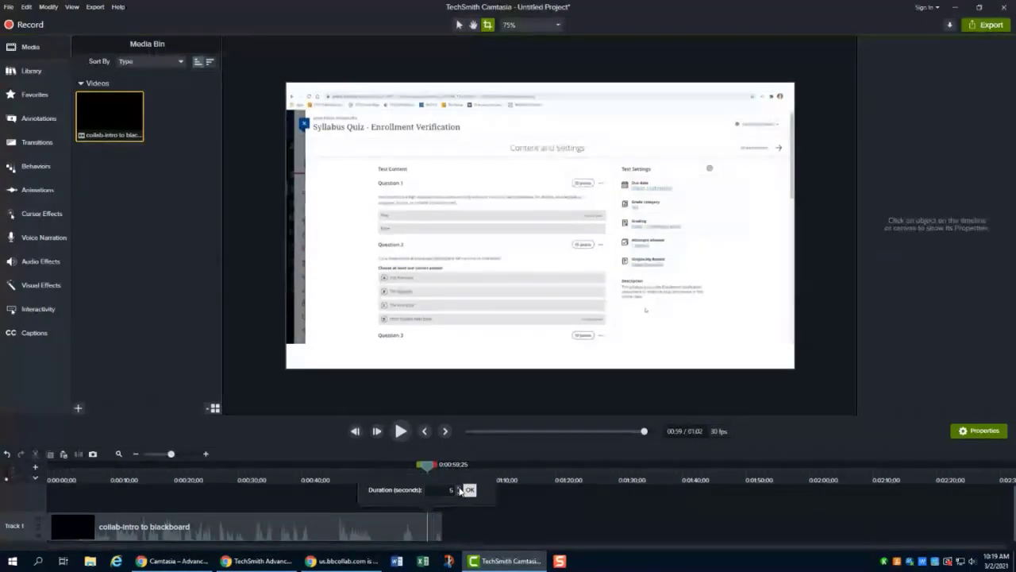
click(458, 493)
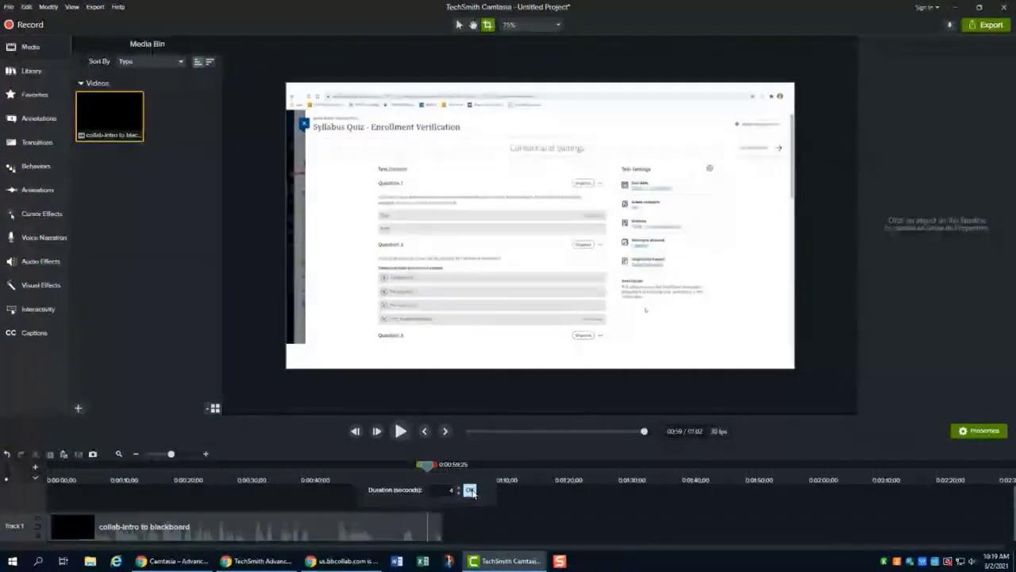
click(470, 490)
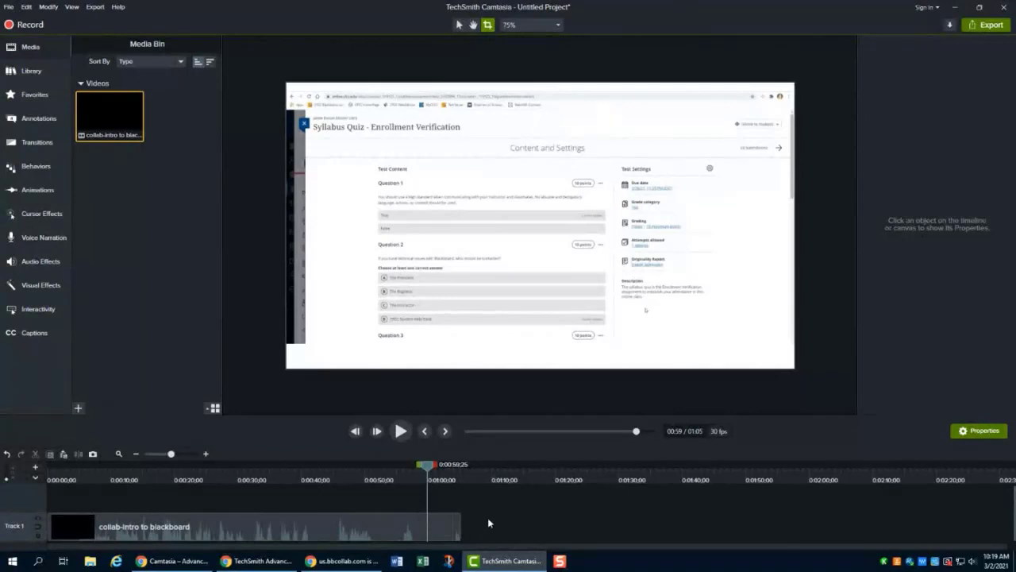
- Separate the clip's audio from its video onto a new track
click(445, 532)
right_click(445, 532)
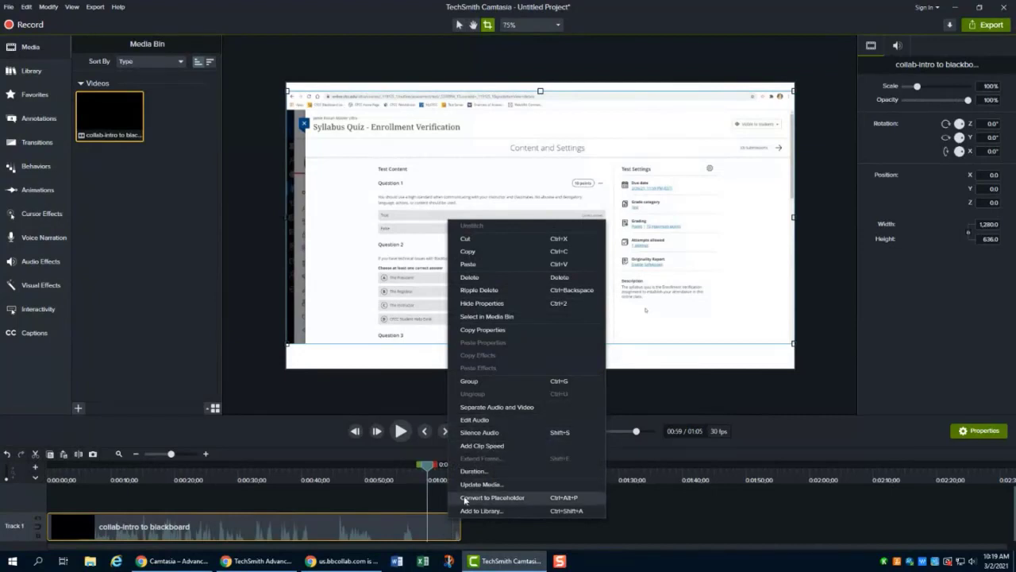
click(476, 531)
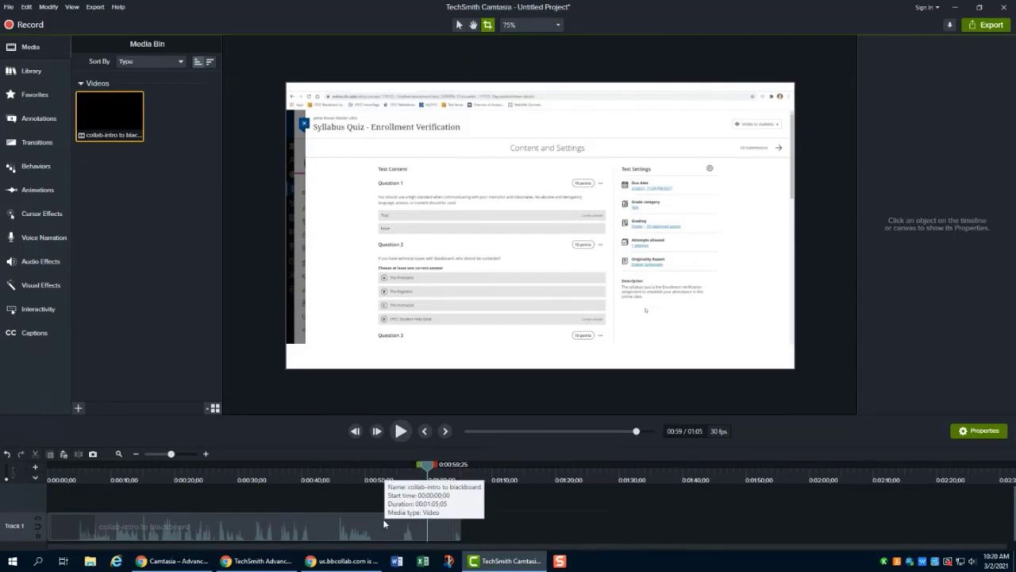
click(324, 525)
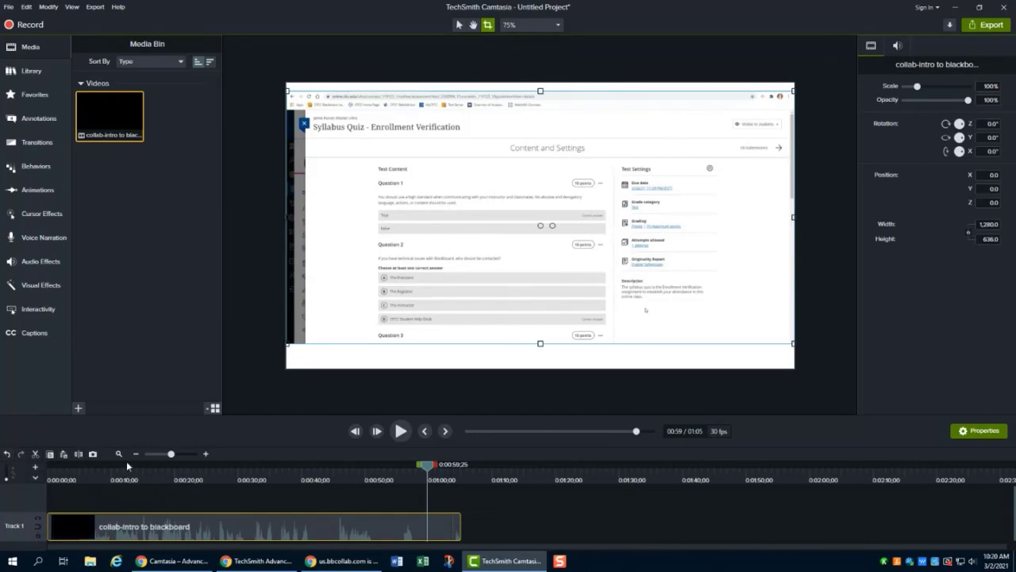
right_click(326, 531)
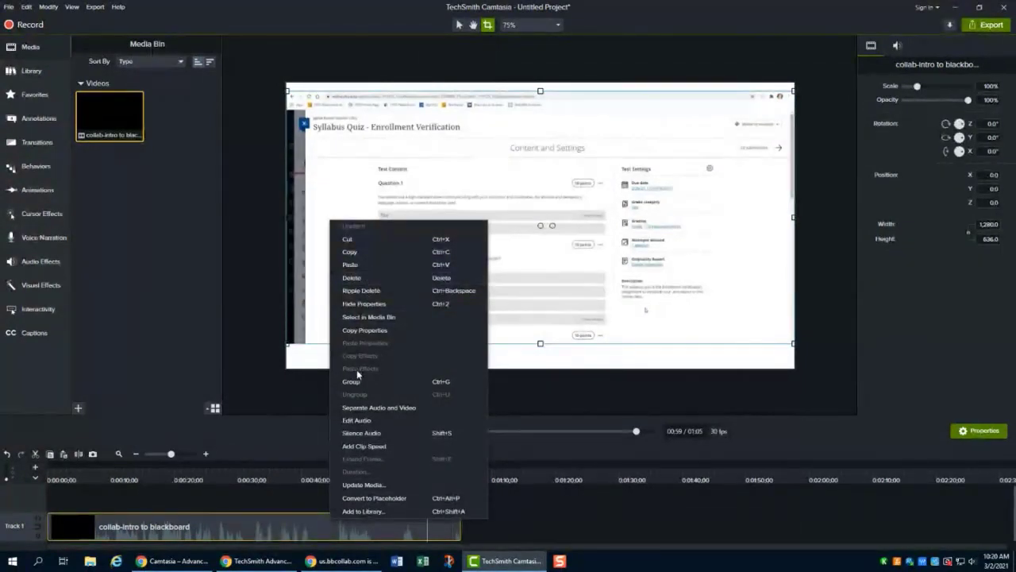
click(424, 409)
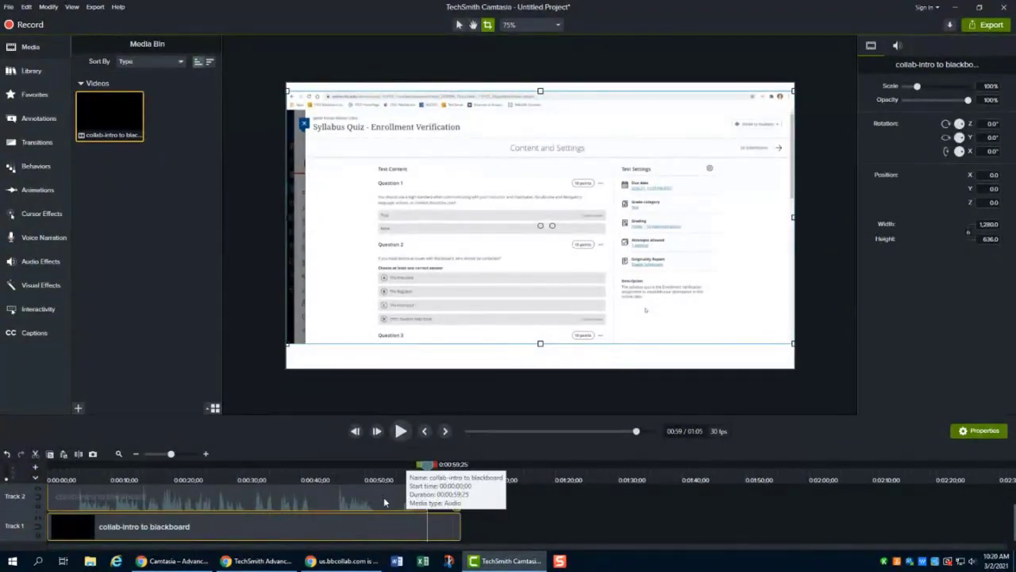
- Undo the audio and video separation
scroll(385, 503, up, 1)
scroll(385, 503, down, 1)
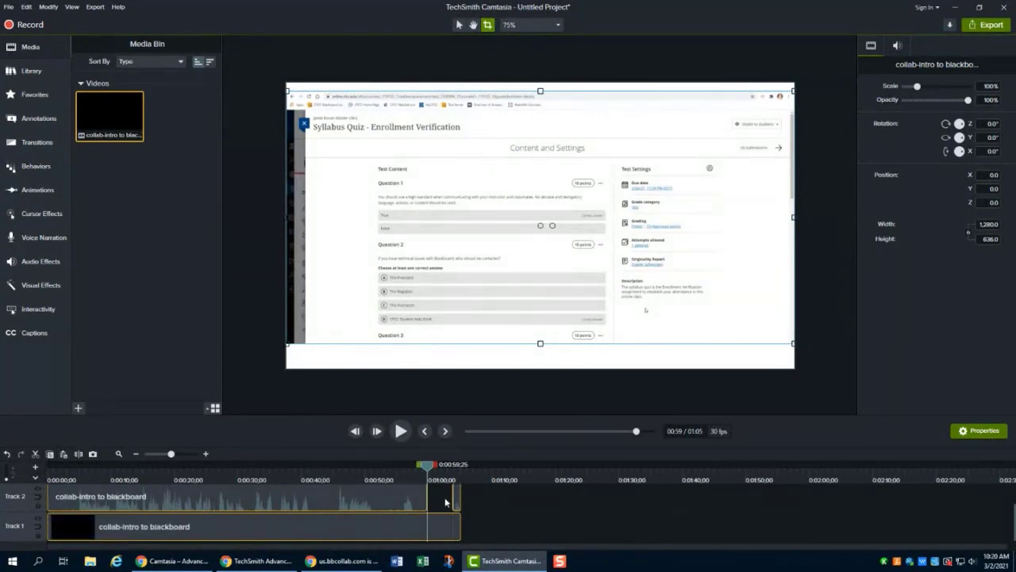
click(29, 8)
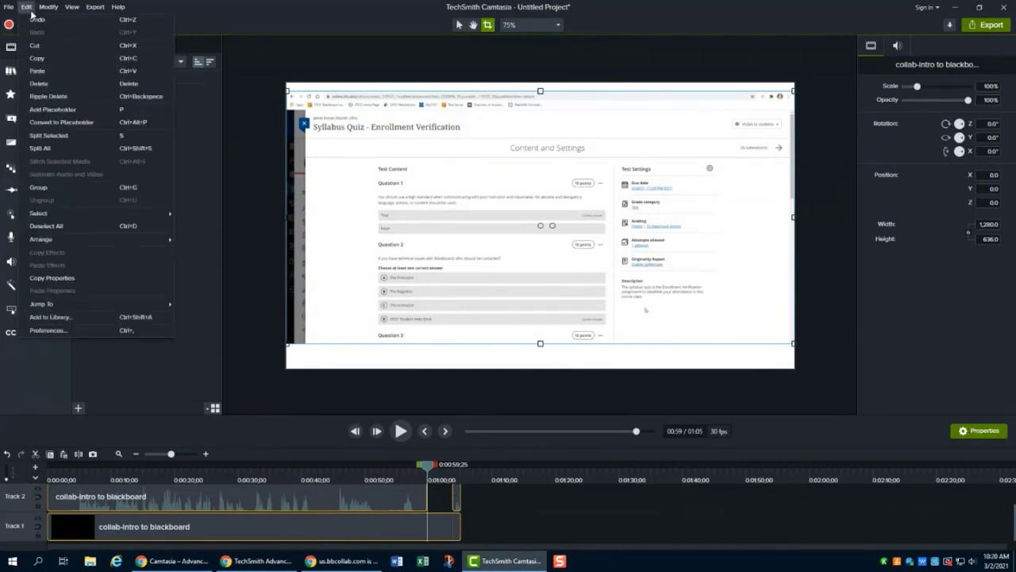
click(35, 21)
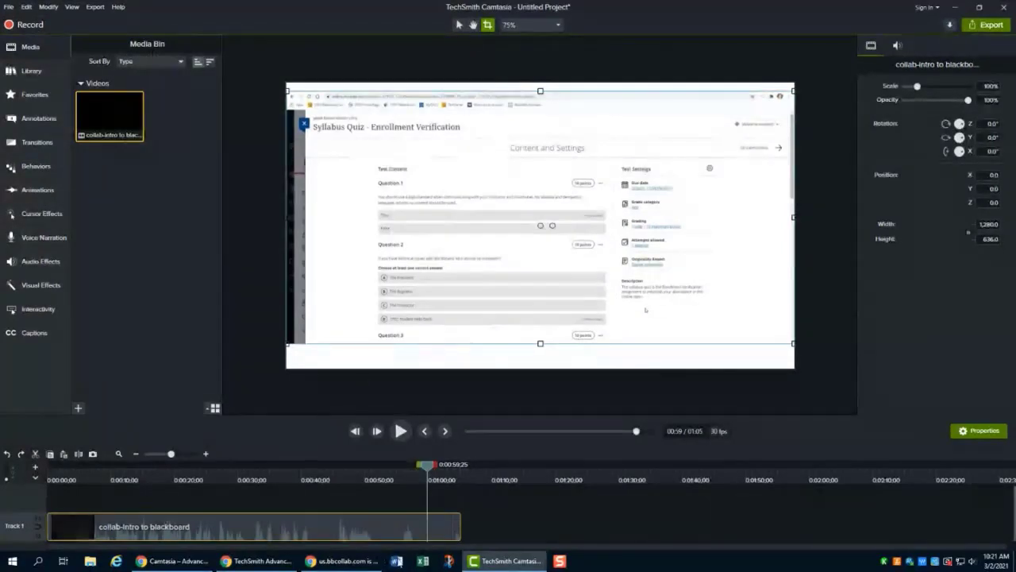
- Play back the video from about 0:59 to review the extended ending
right_click(382, 519)
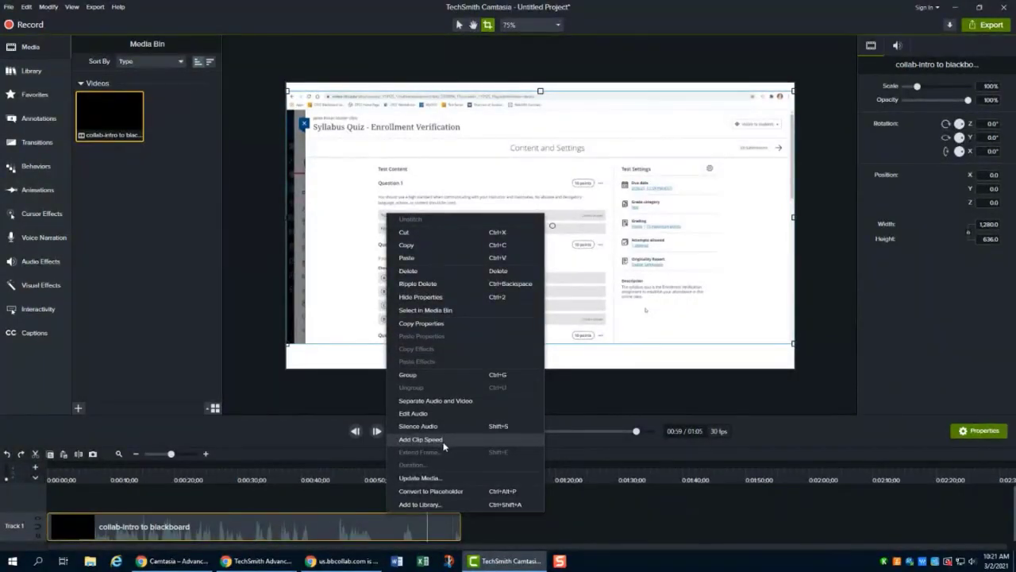
click(374, 492)
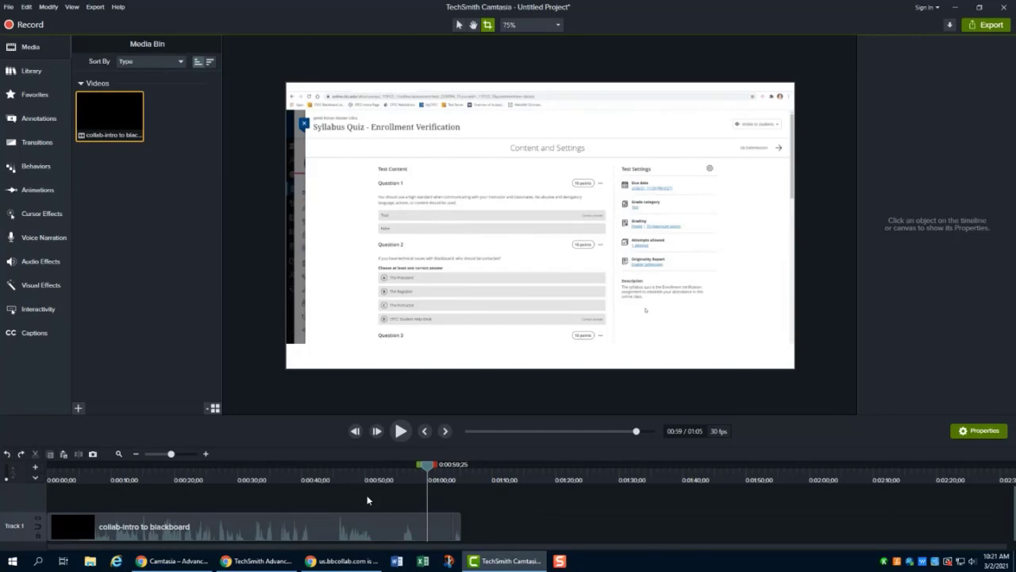
drag(427, 466, 423, 472)
click(401, 431)
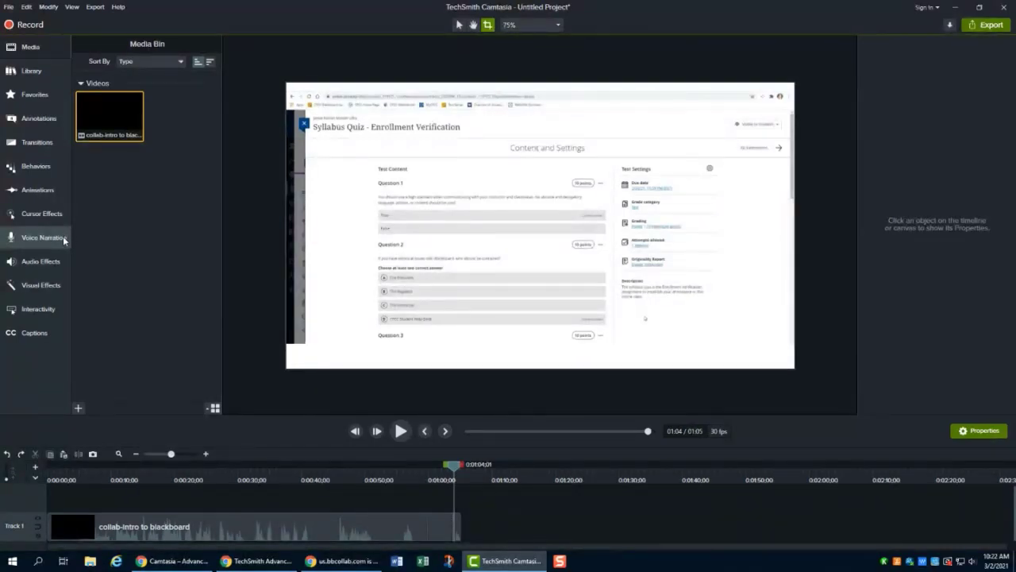
- Open Voice Narration, review the microphone input choices, and lower the input level slightly
click(63, 236)
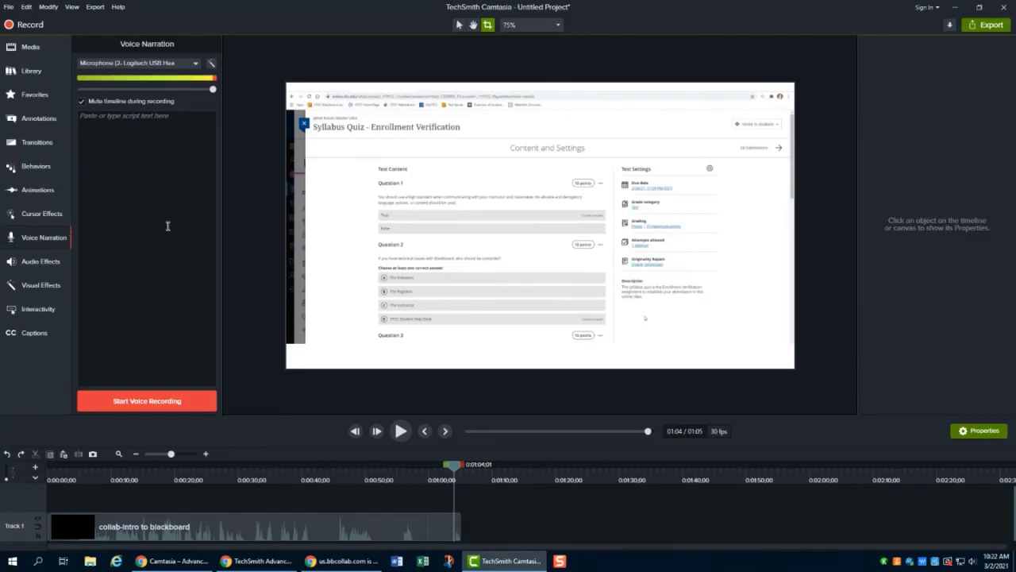
click(195, 65)
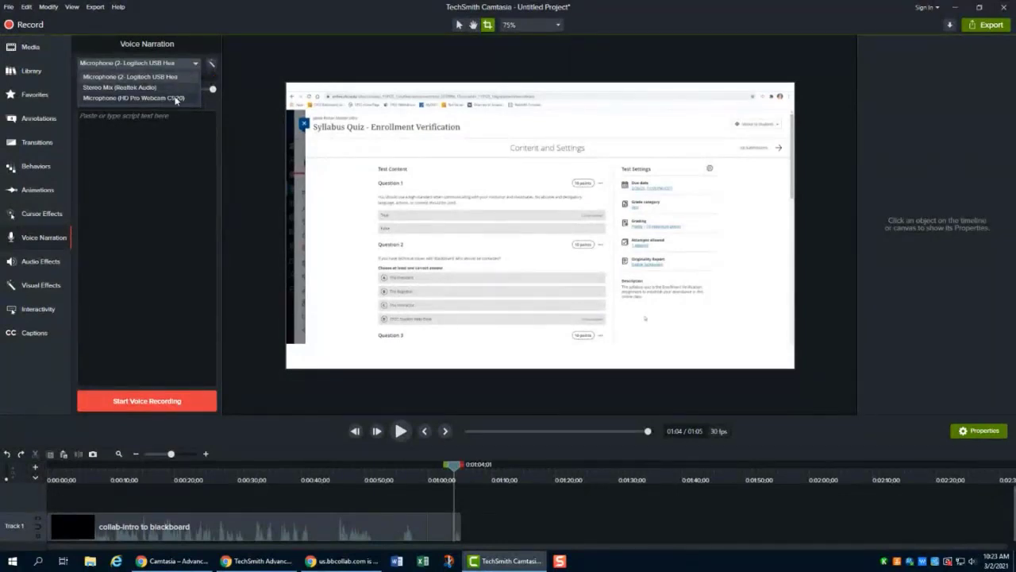
click(197, 65)
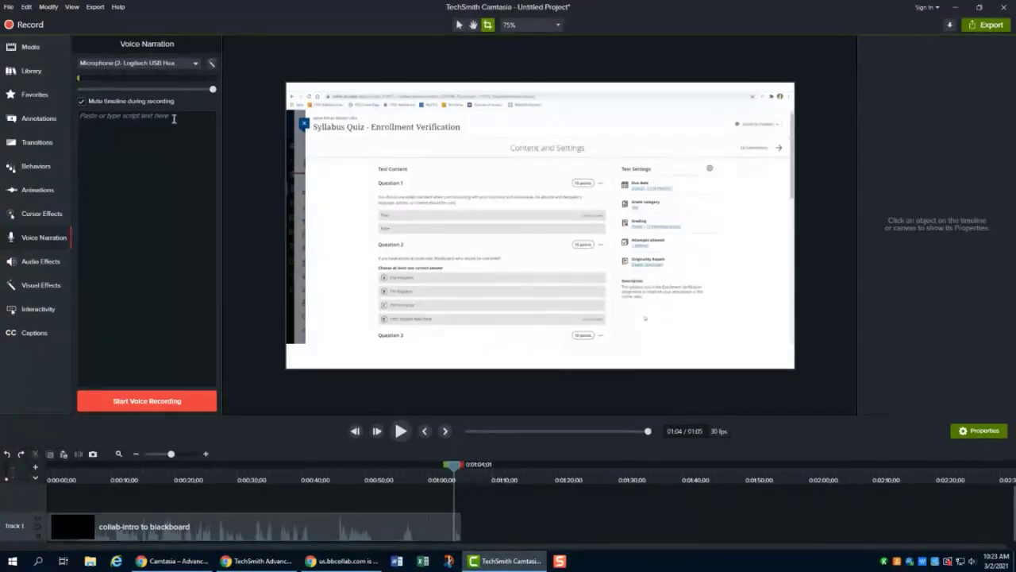
click(93, 119)
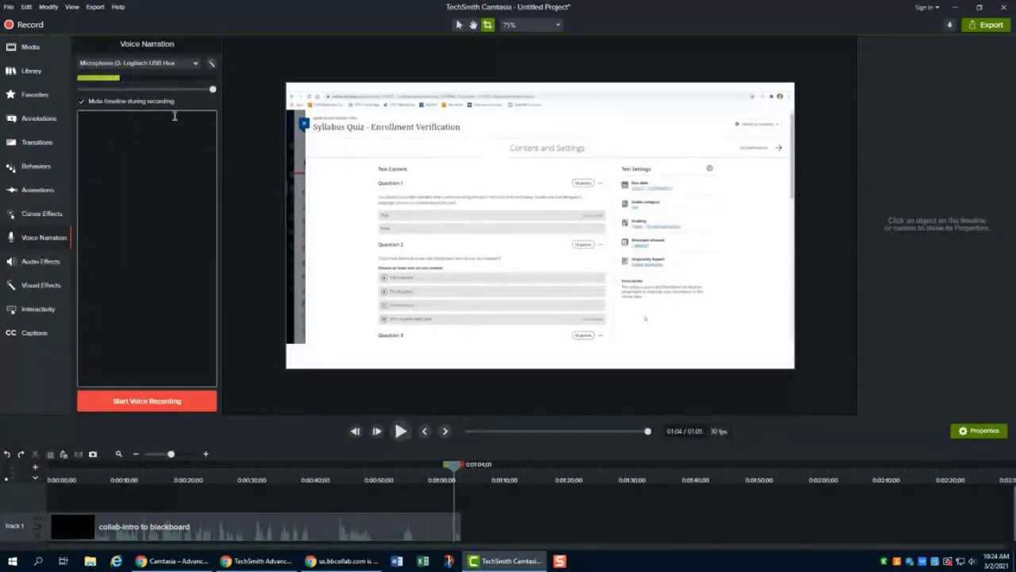
click(209, 104)
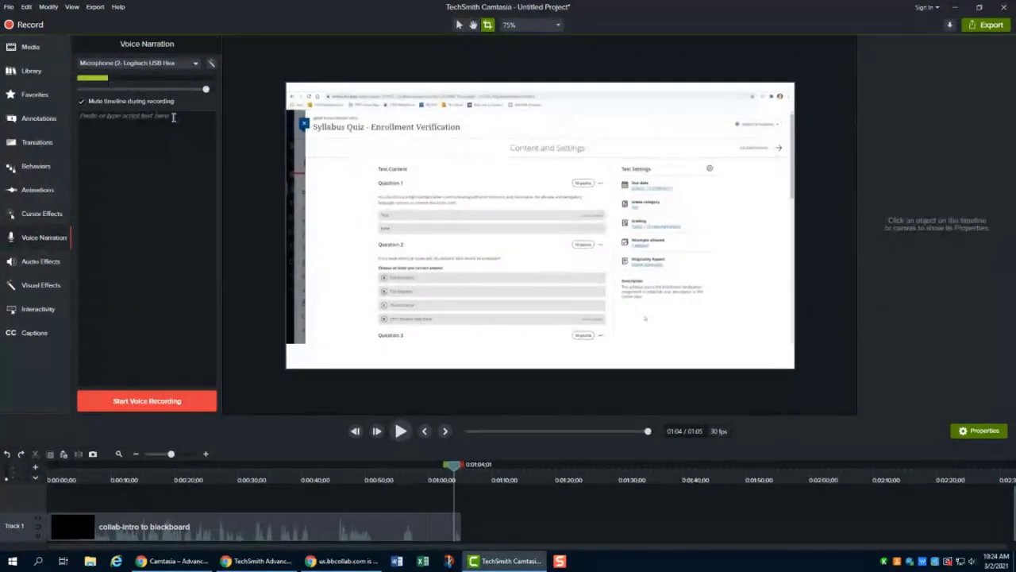
- Type a test line "Here ishsdhd" into the narration script box, then clear it
click(173, 116)
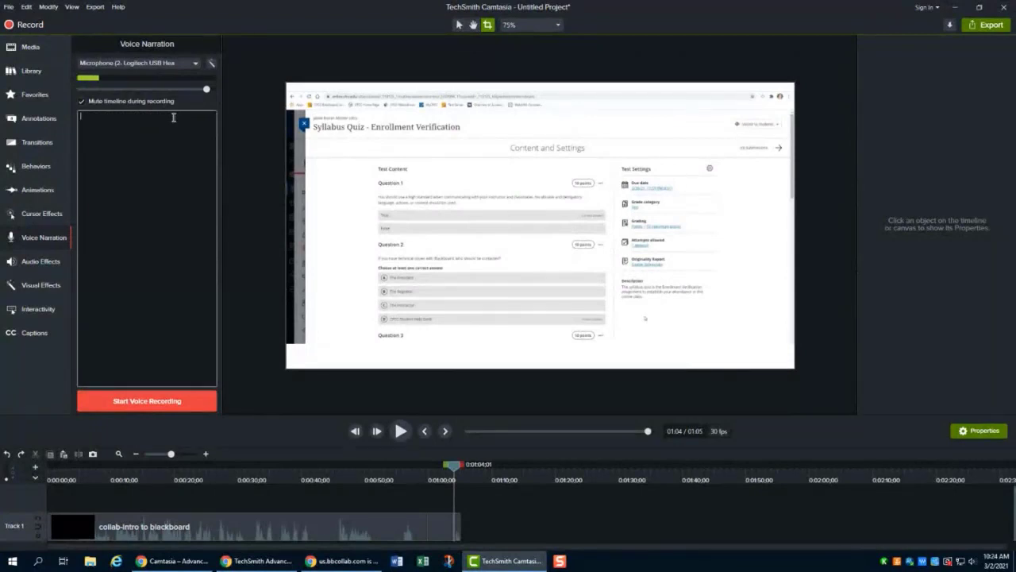
text(Here ishsdhd)
drag(455, 468, 97, 485)
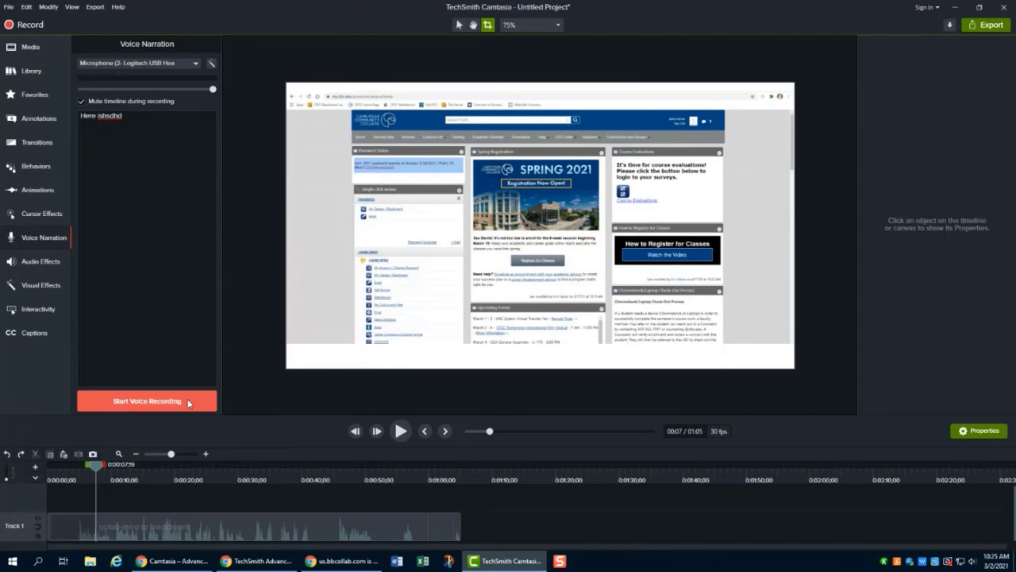
drag(151, 116, 86, 116)
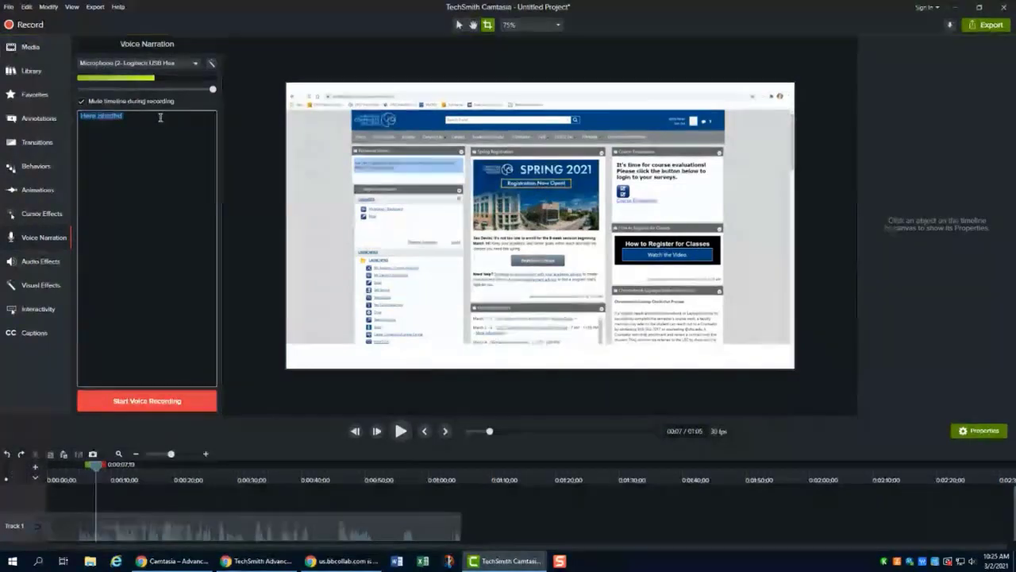
key(BackSpace)
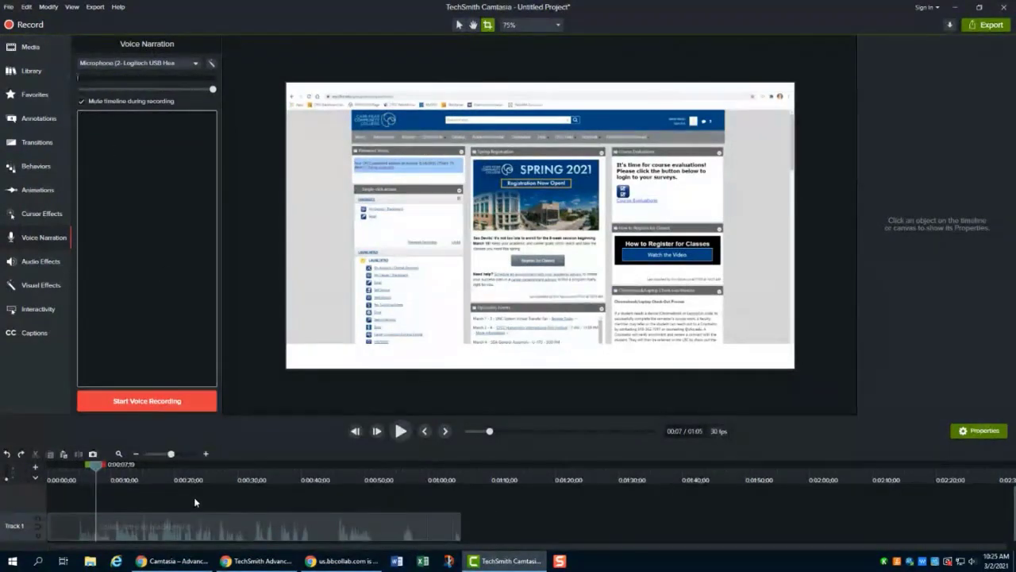
- Record a short voice narration from about 0:07 and save it
click(165, 402)
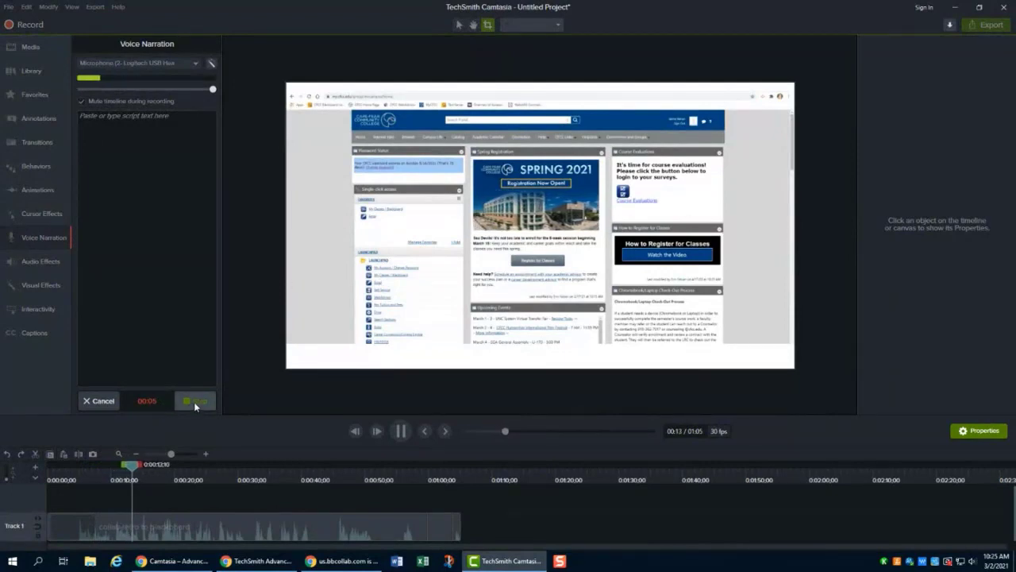
click(195, 403)
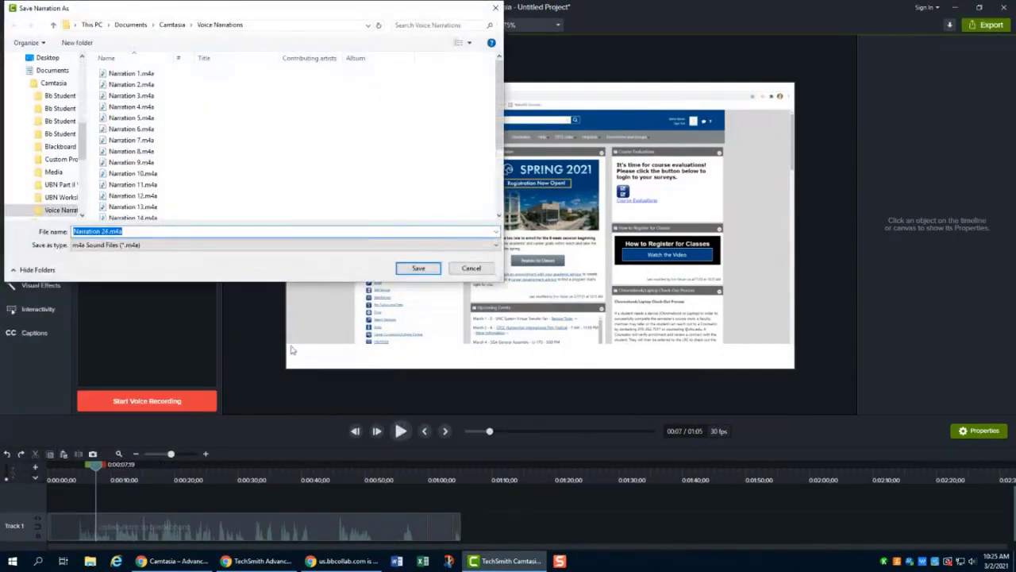
click(417, 268)
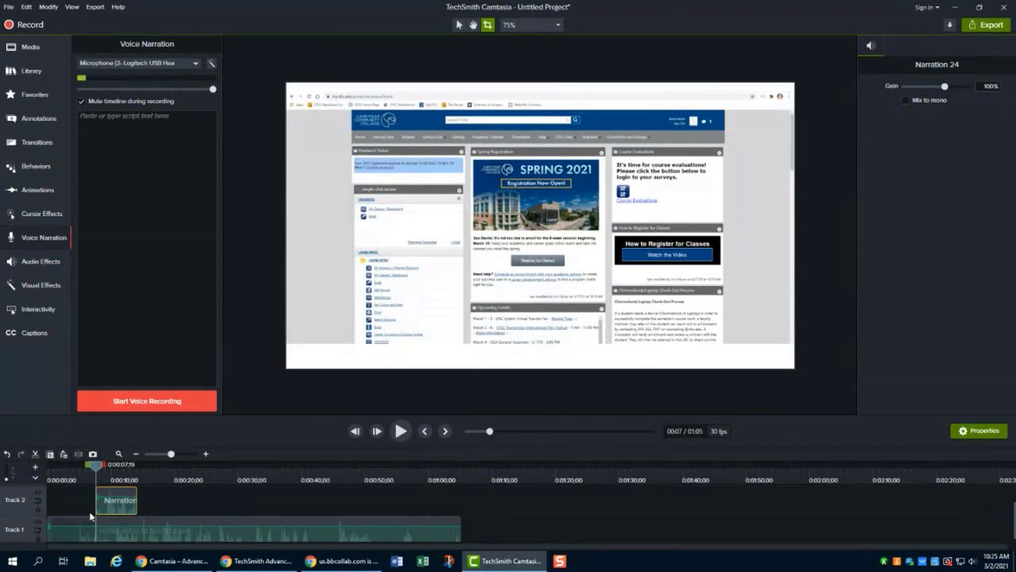
- Delete the recorded narration clip from the timeline
click(141, 496)
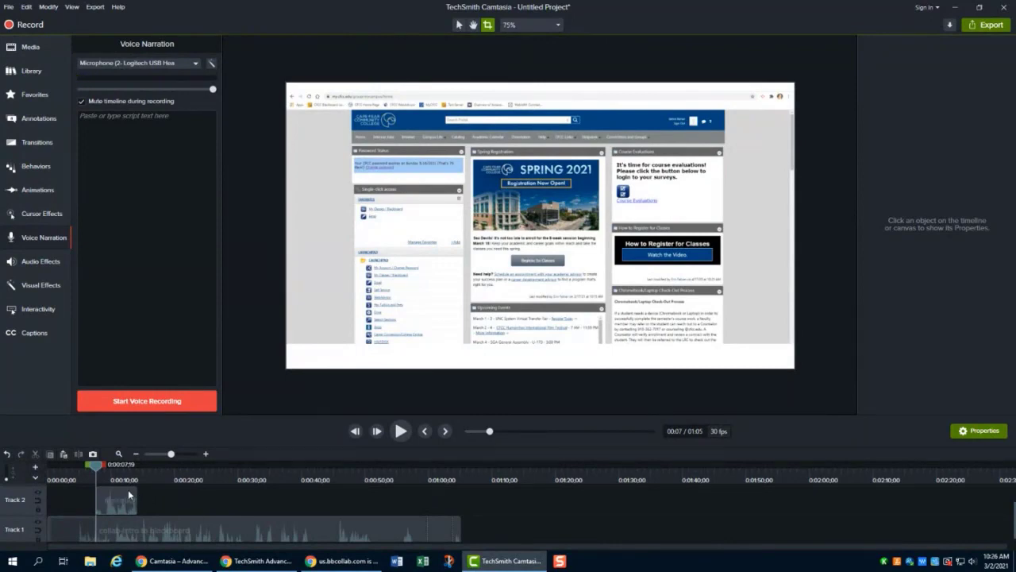
click(129, 494)
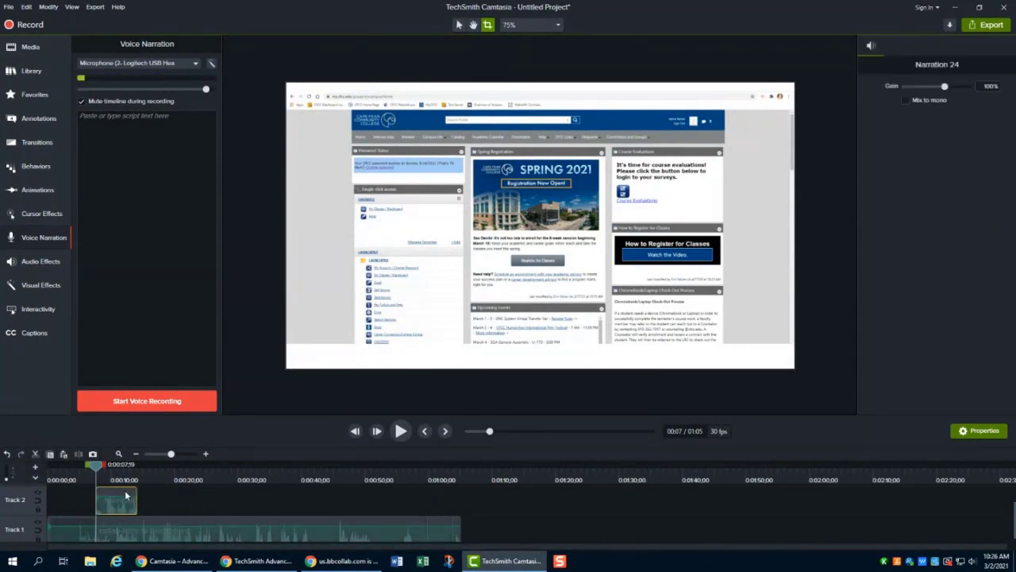
key(Delete)
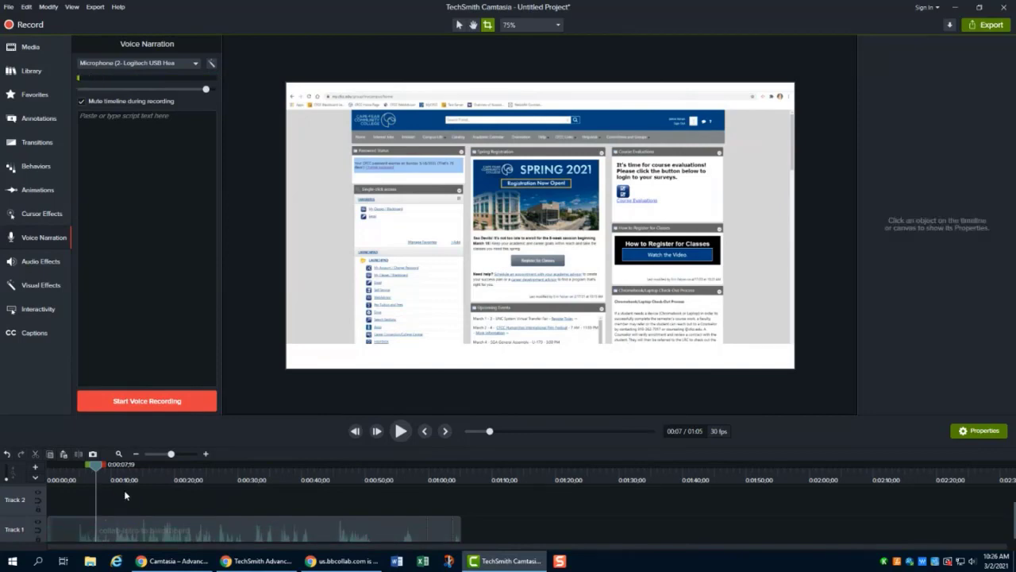
mouse_move(95, 465)
mouse_down()
mouse_move(50, 469)
mouse_move(96, 471)
mouse_up()
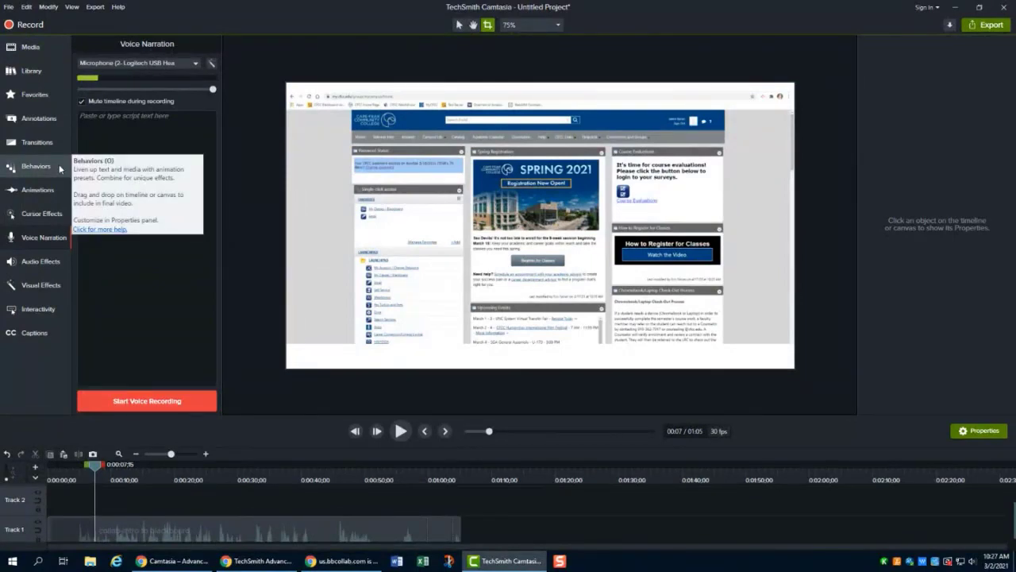
- Open the Library and expand the Intros folder of assets
click(50, 72)
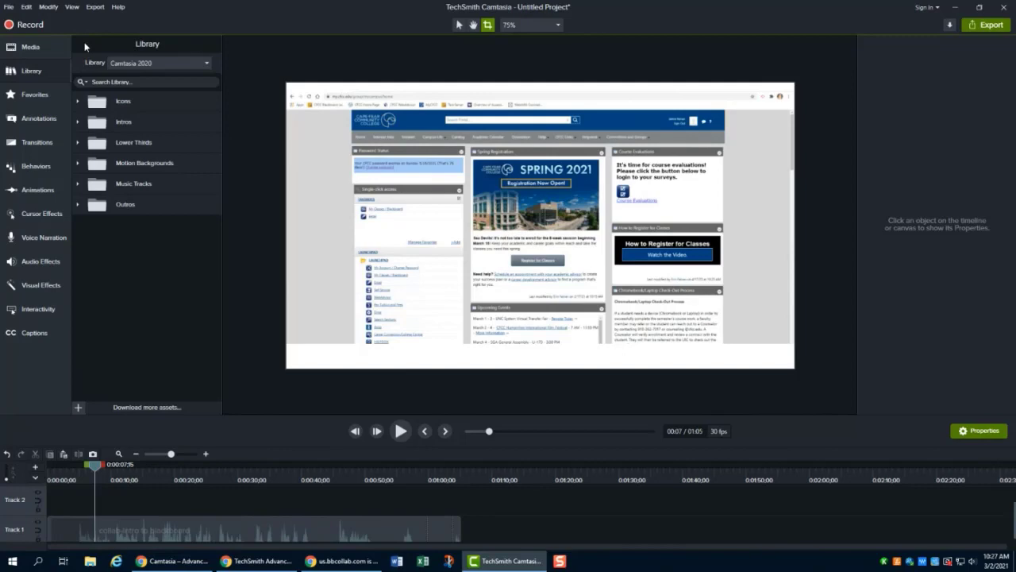
click(78, 102)
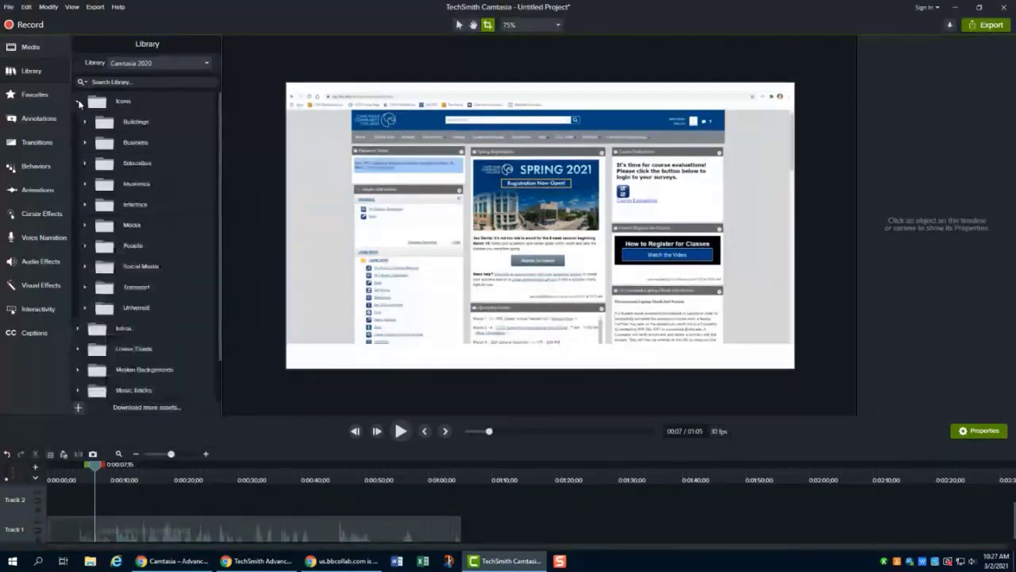
click(78, 102)
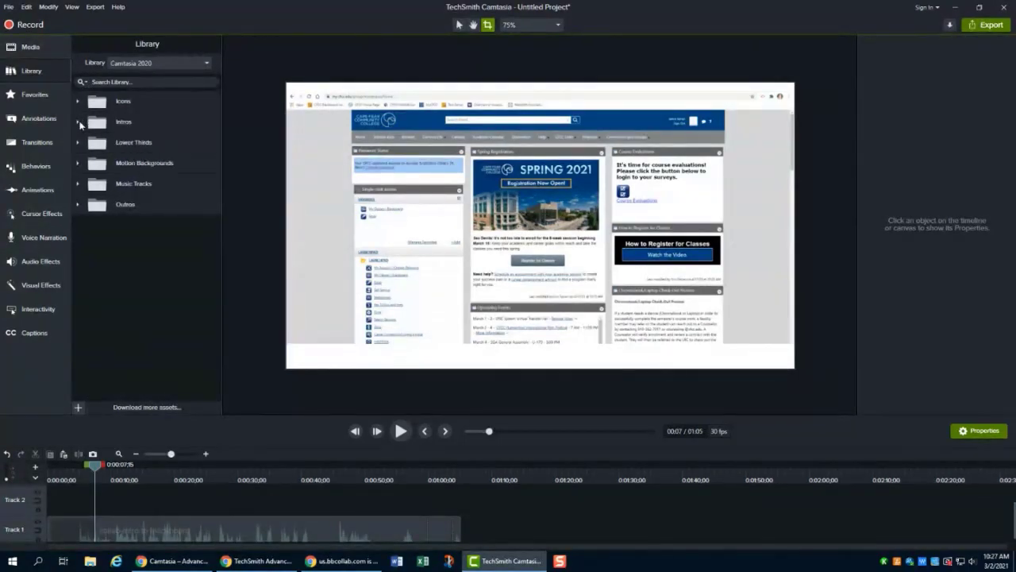
click(78, 122)
click(78, 124)
click(79, 183)
click(78, 184)
click(80, 120)
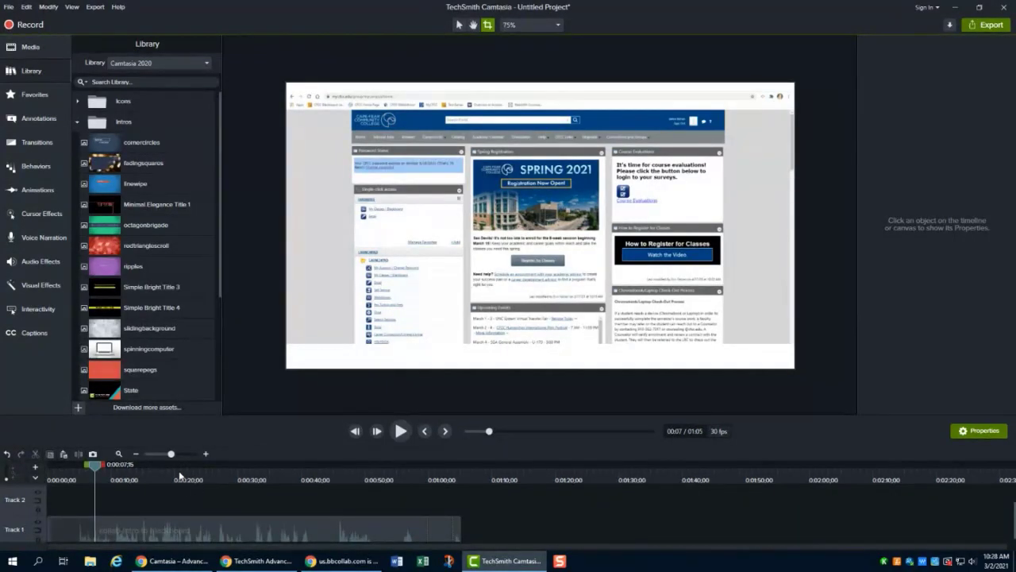
- Remove the empty gap at the start of the timeline and move the recording clip to the beginning
mouse_move(234, 522)
mouse_down()
mouse_move(283, 524)
mouse_move(216, 528)
mouse_up()
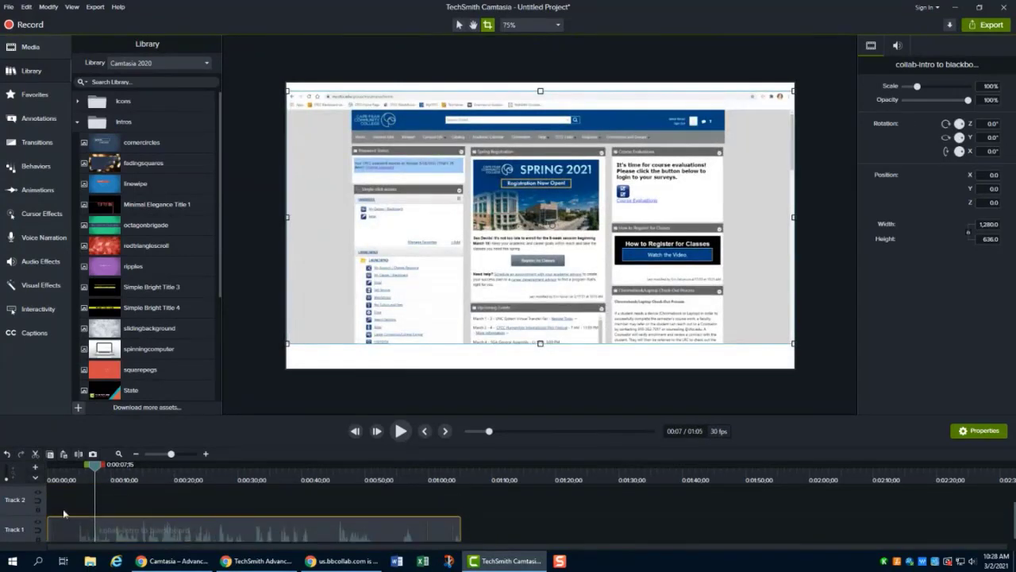
drag(93, 470, 48, 467)
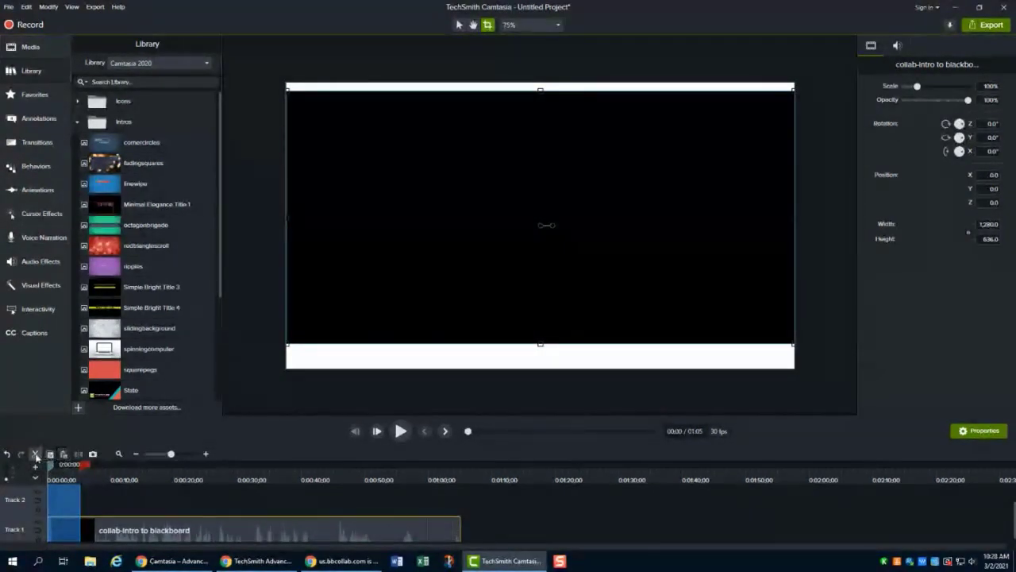
click(36, 457)
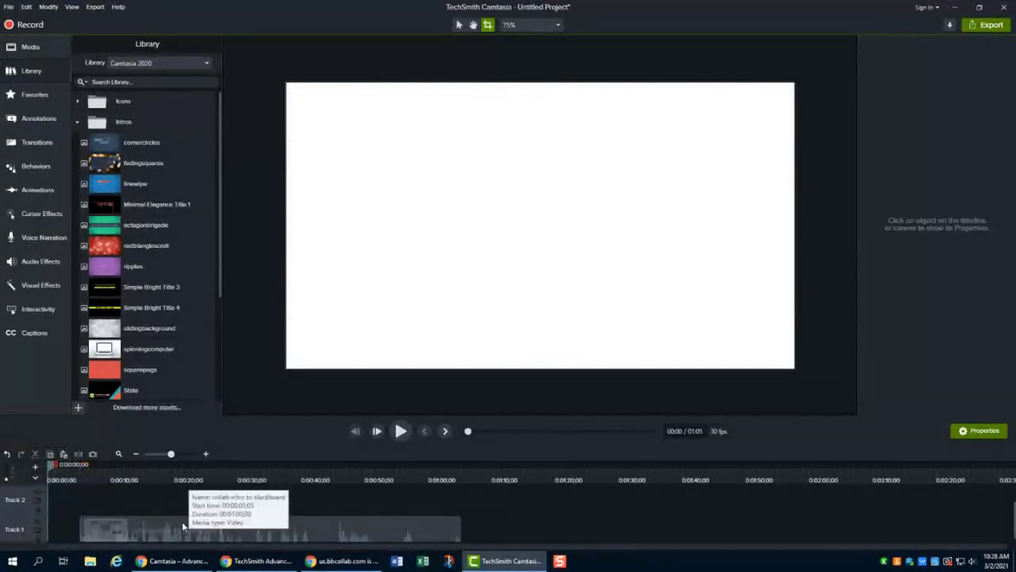
drag(182, 525, 132, 521)
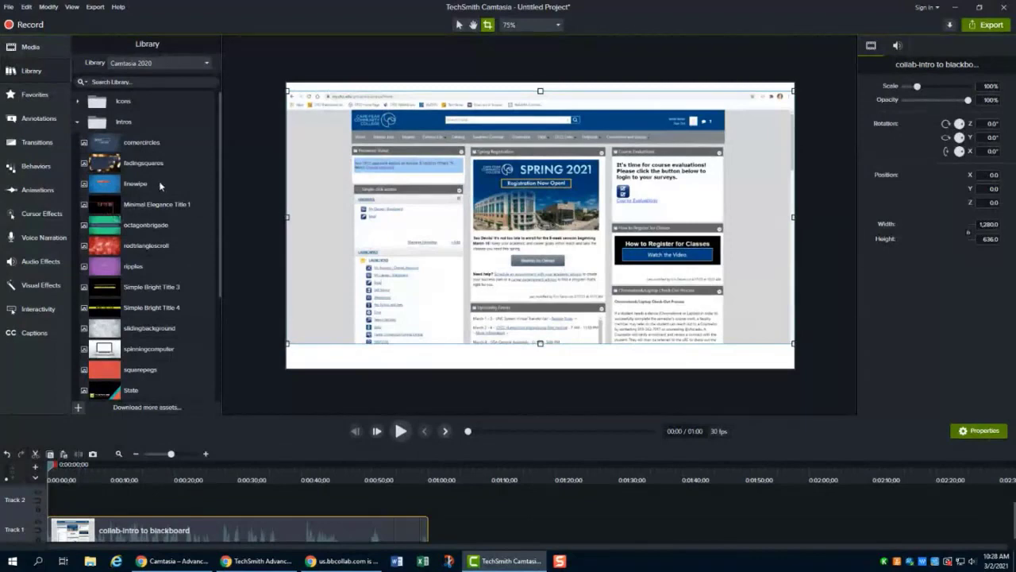
- Preview the octagonbrigade intro from the Library
click(147, 228)
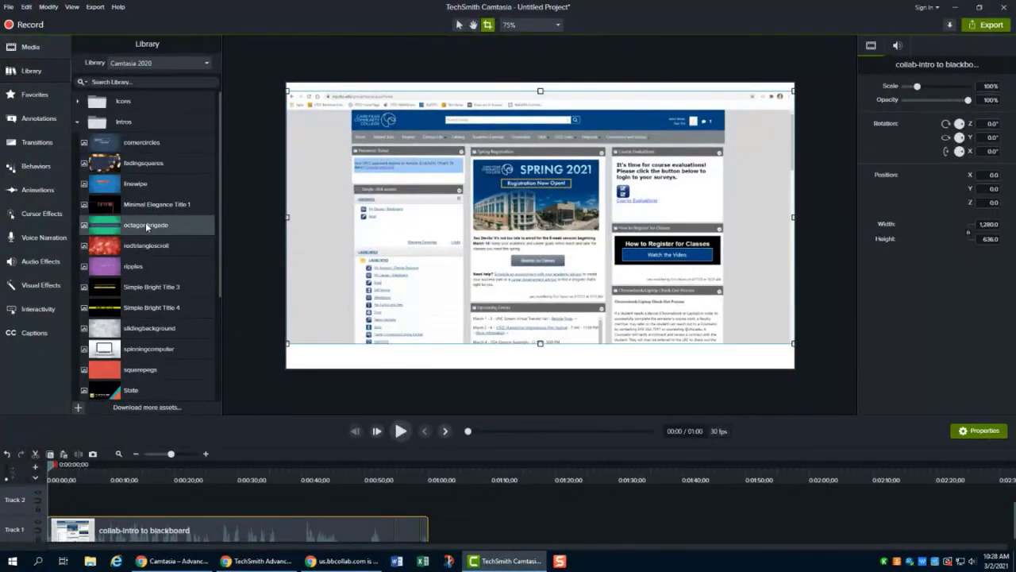
double_click(146, 228)
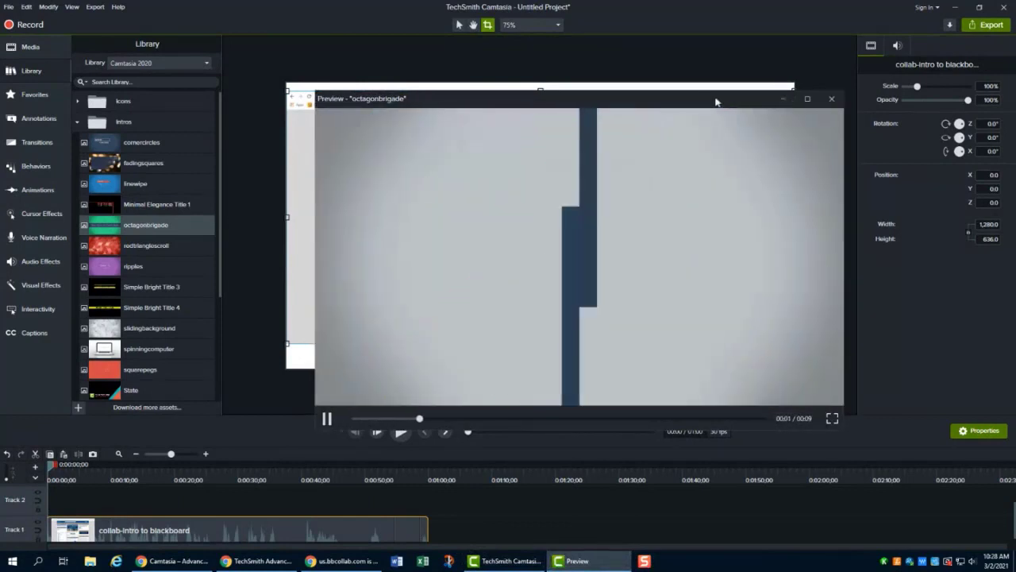
drag(725, 103, 689, 76)
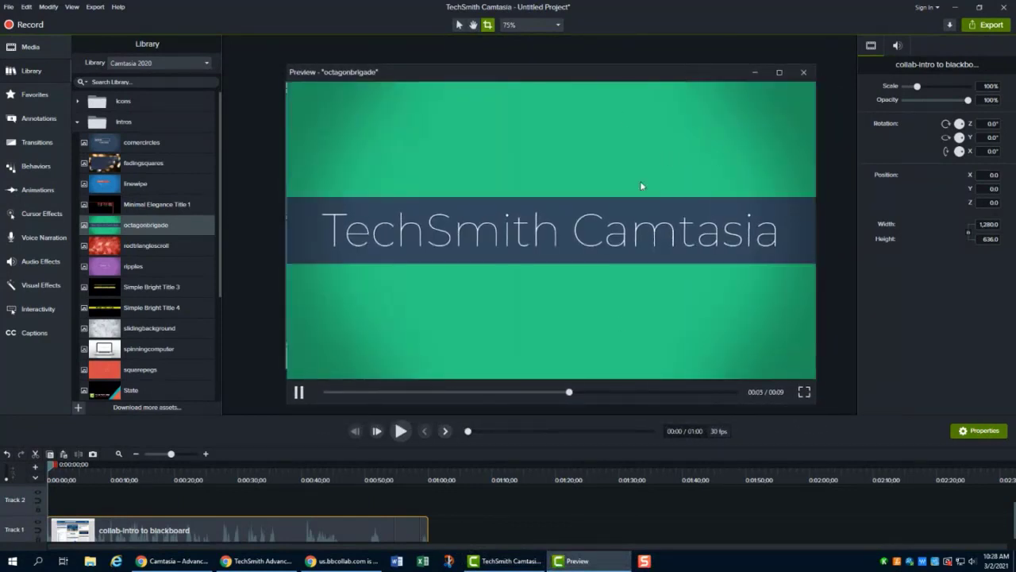
click(805, 72)
click(478, 391)
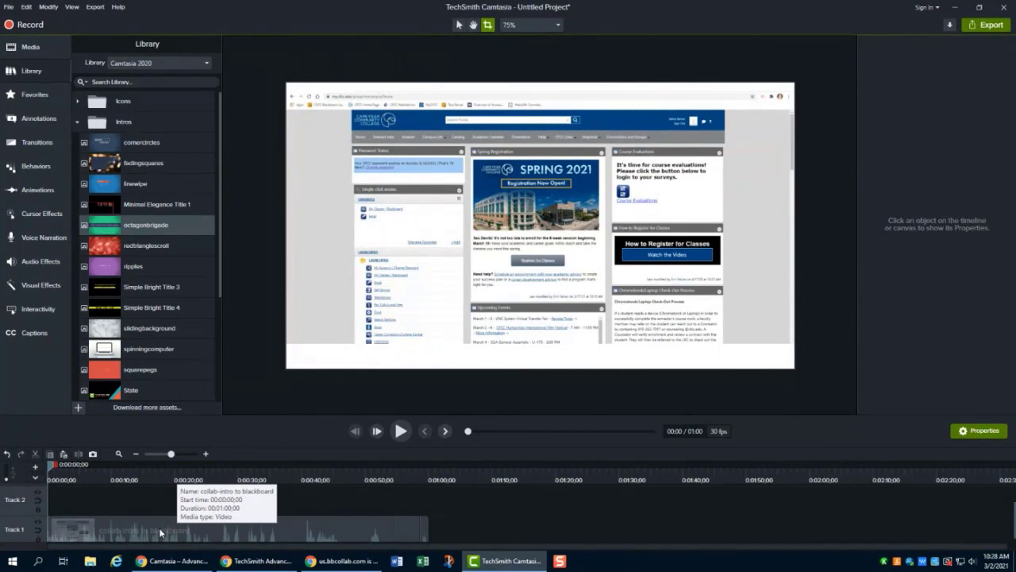
- Move the recording clip later on Track 1 to make room for an intro
drag(159, 533, 242, 532)
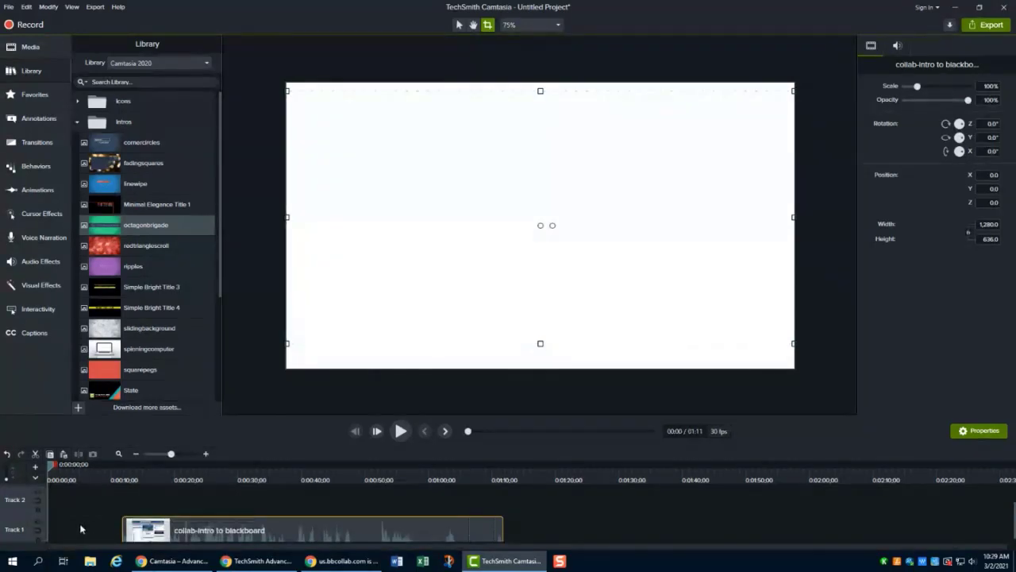
scroll(151, 318, down, 2)
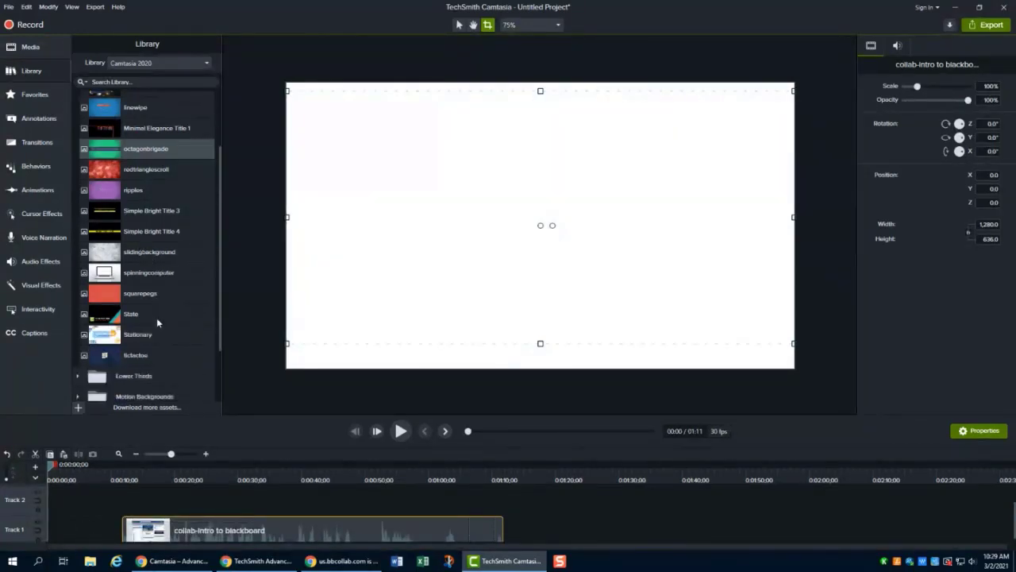
scroll(158, 320, up, 2)
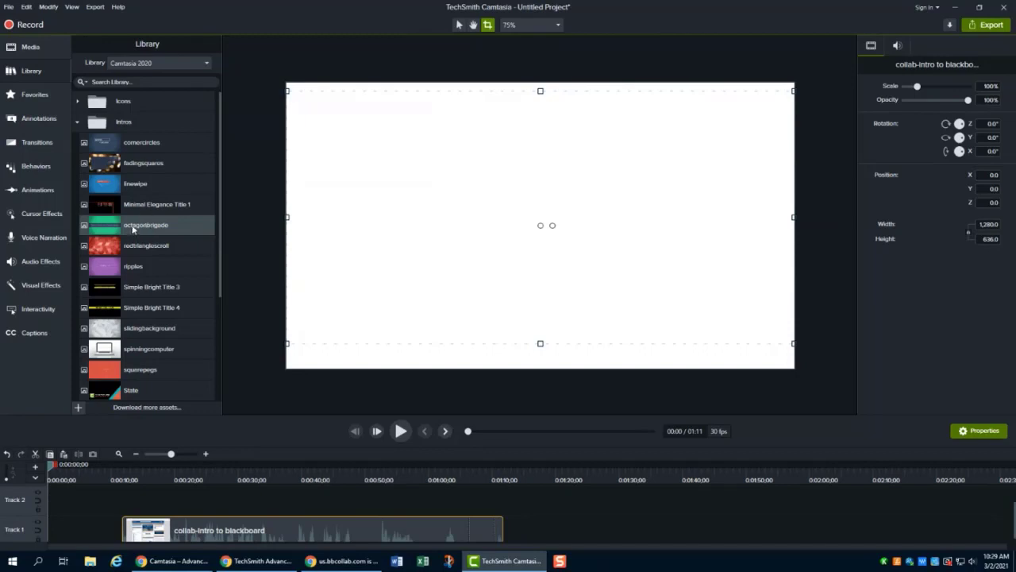
- Preview the linewipe intro and place it at the start of Track 1
double_click(147, 186)
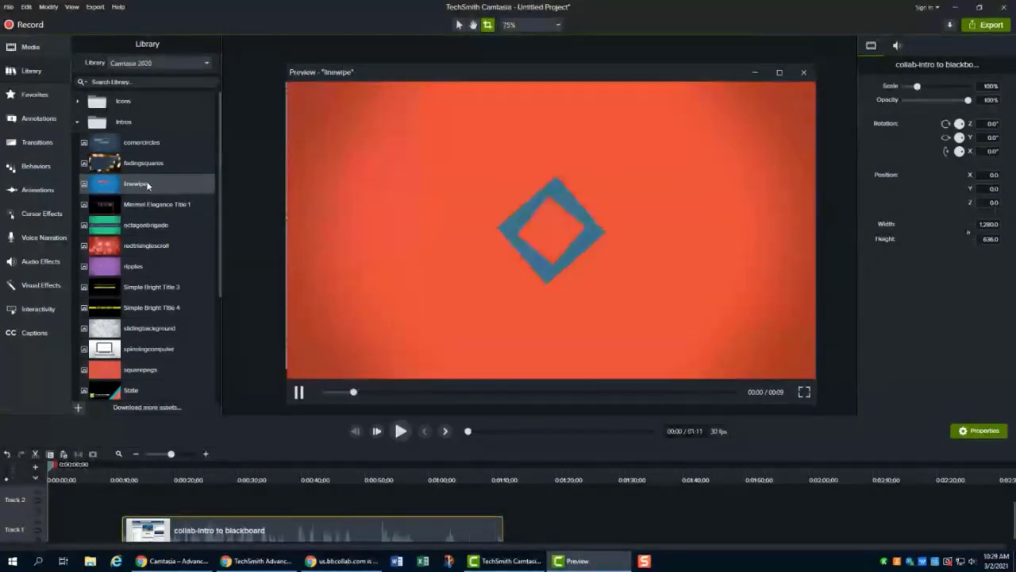
click(804, 72)
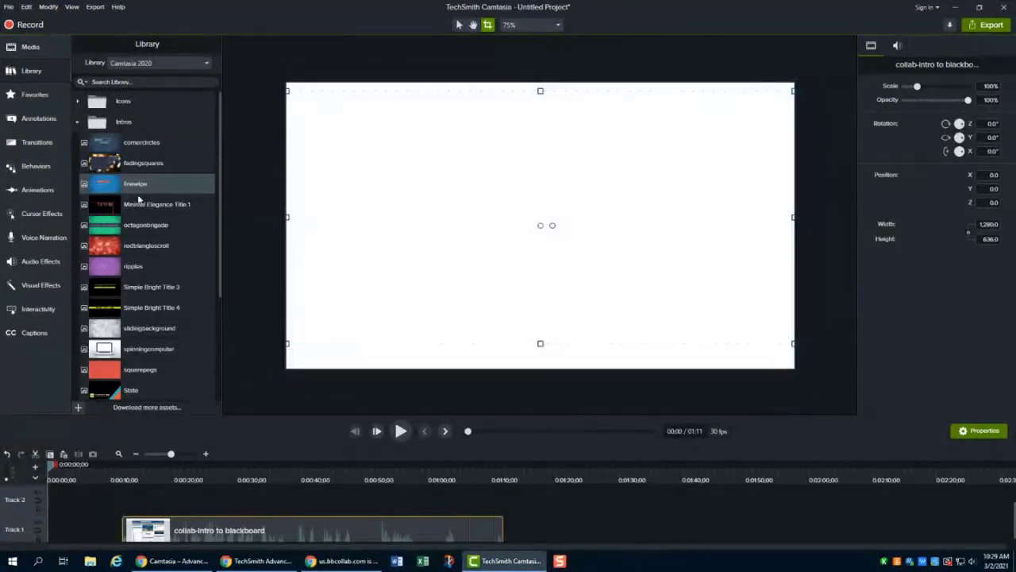
drag(140, 185, 48, 532)
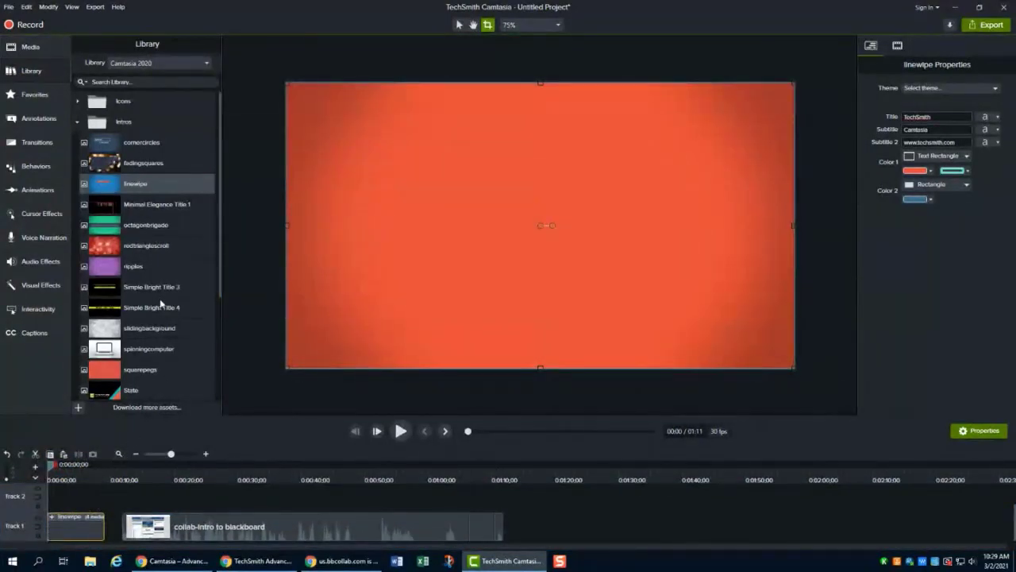
- Slide the recording clip left to follow directly after the intro, and set the playhead to about 0:05
mouse_move(151, 183)
mouse_down()
mouse_move(167, 181)
mouse_move(151, 184)
mouse_up()
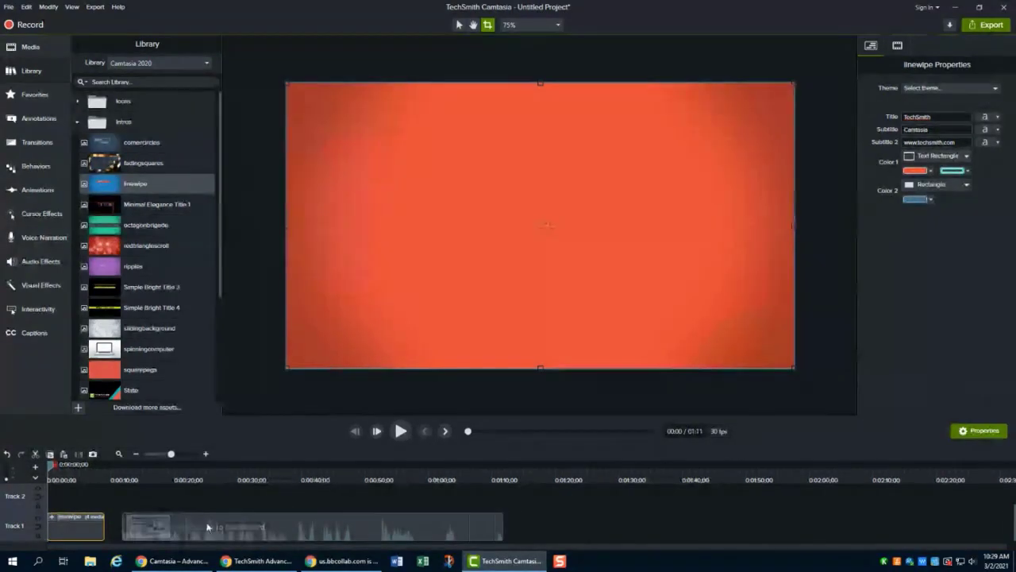
drag(227, 522, 209, 520)
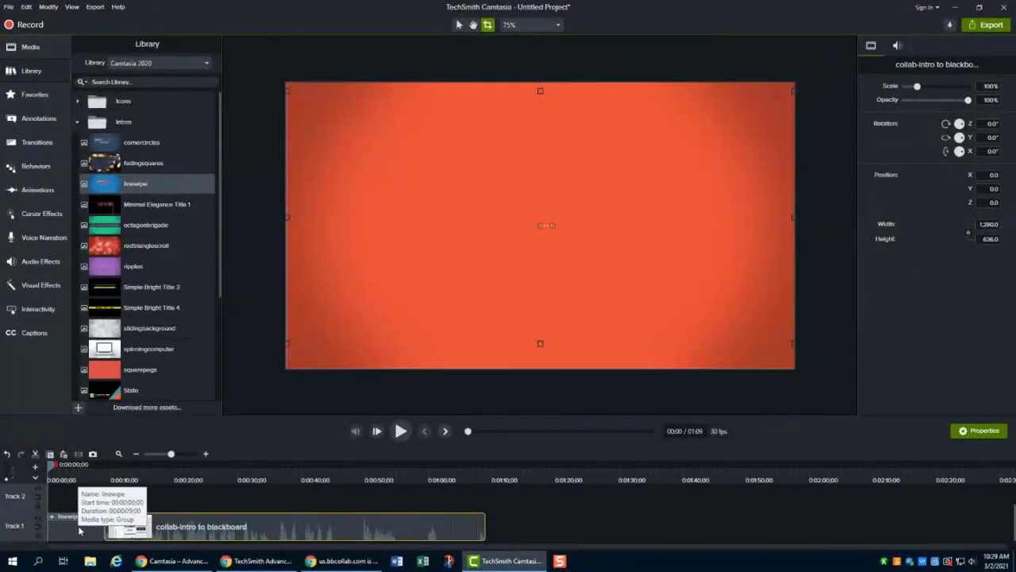
click(81, 476)
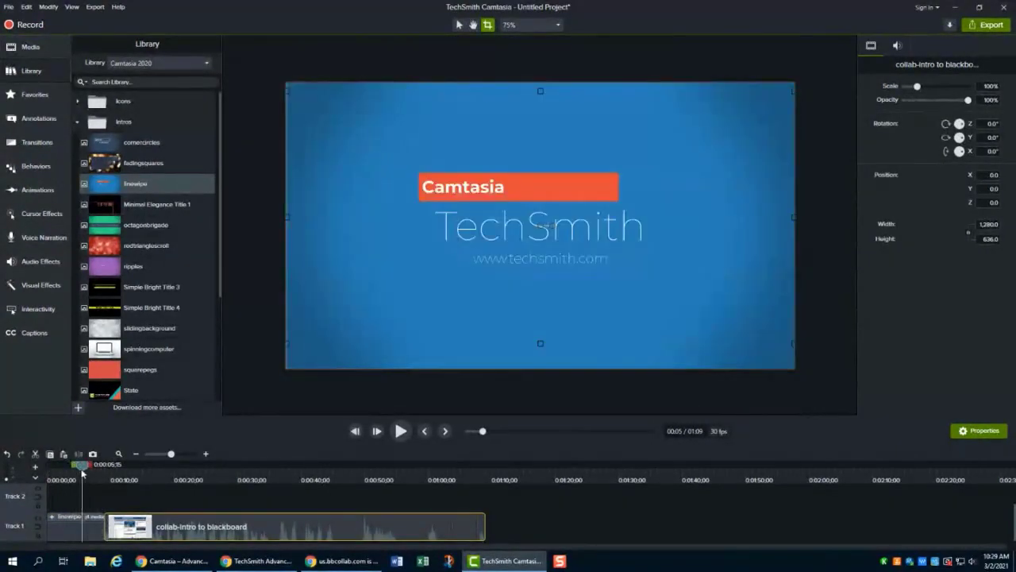
mouse_move(82, 467)
mouse_down()
mouse_move(65, 466)
mouse_move(79, 467)
mouse_up()
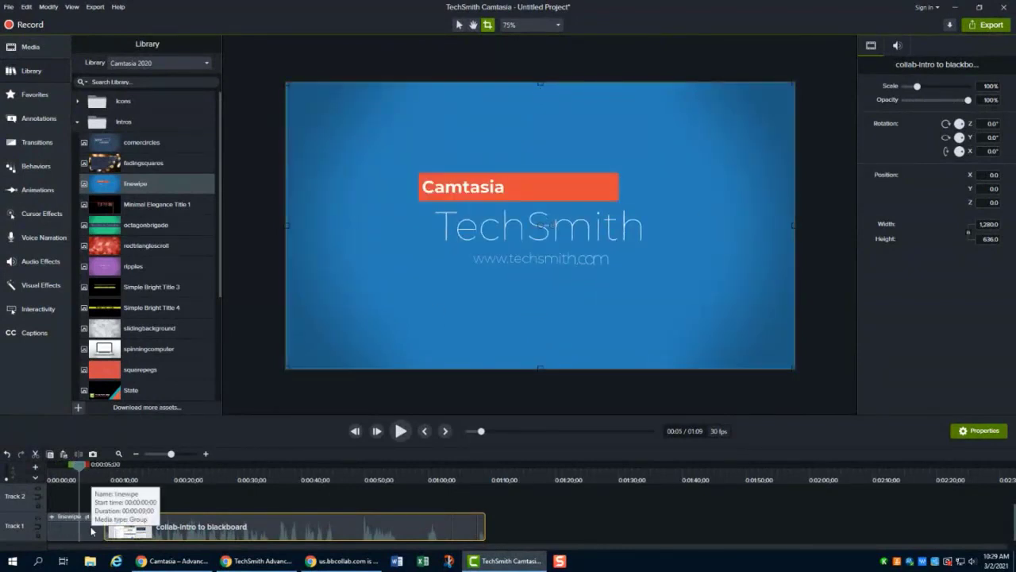
- Set the linewipe intro's title to "Introduction to Blackboard"
click(92, 530)
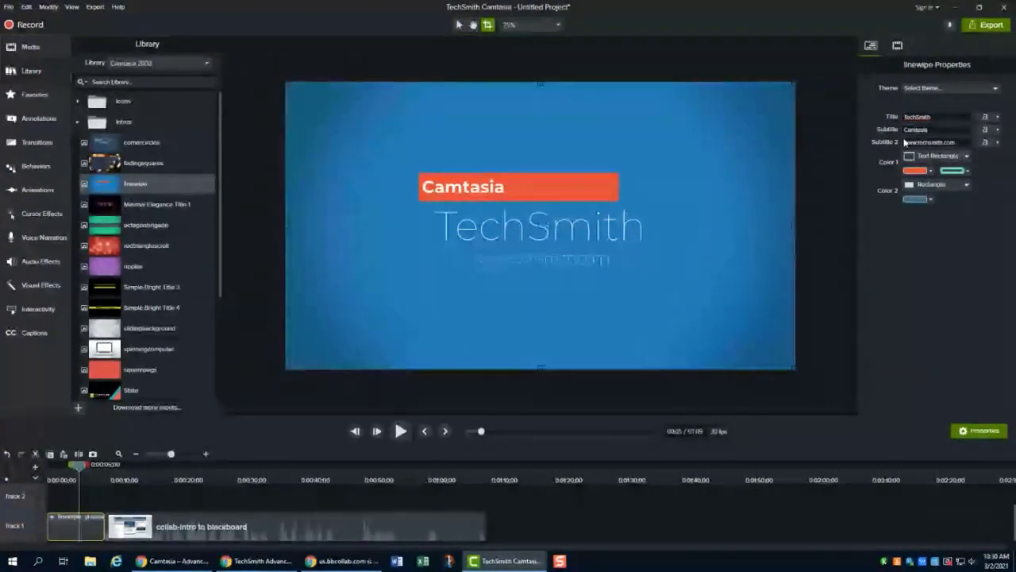
click(951, 117)
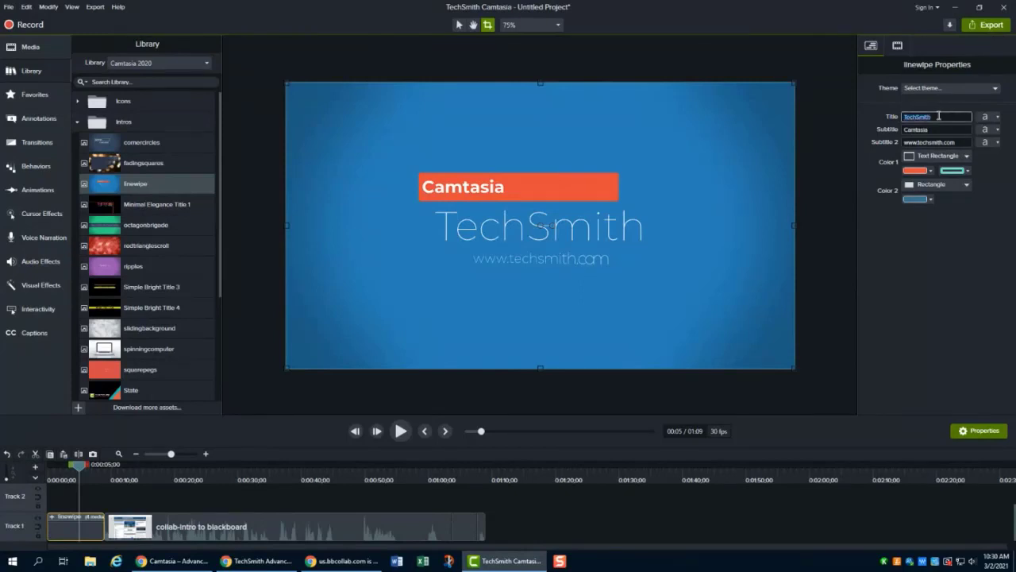
text(Introduction to Blackboard)
click(849, 213)
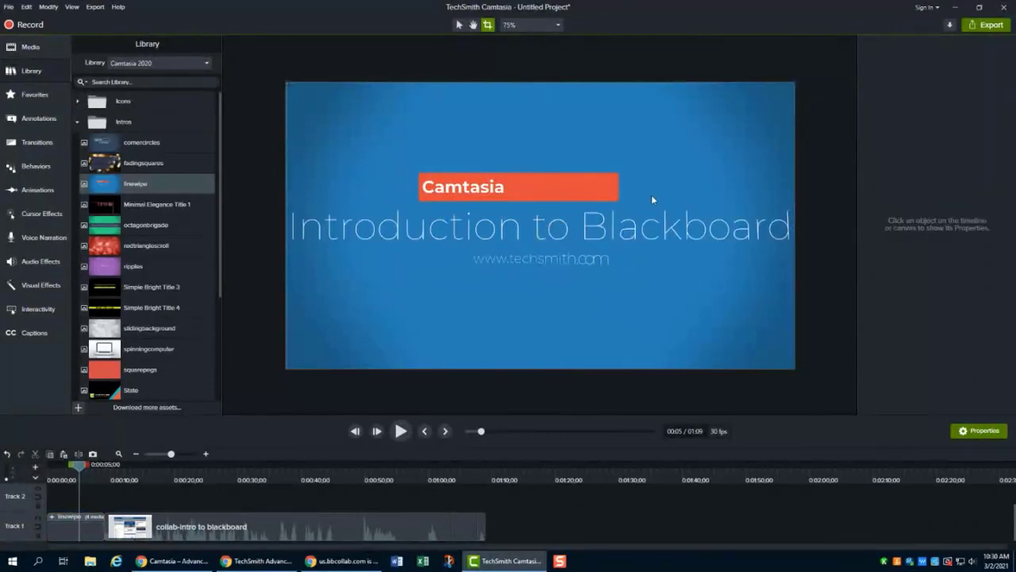
- Set the intro's subtitle to CFCC and clear the second subtitle
click(92, 535)
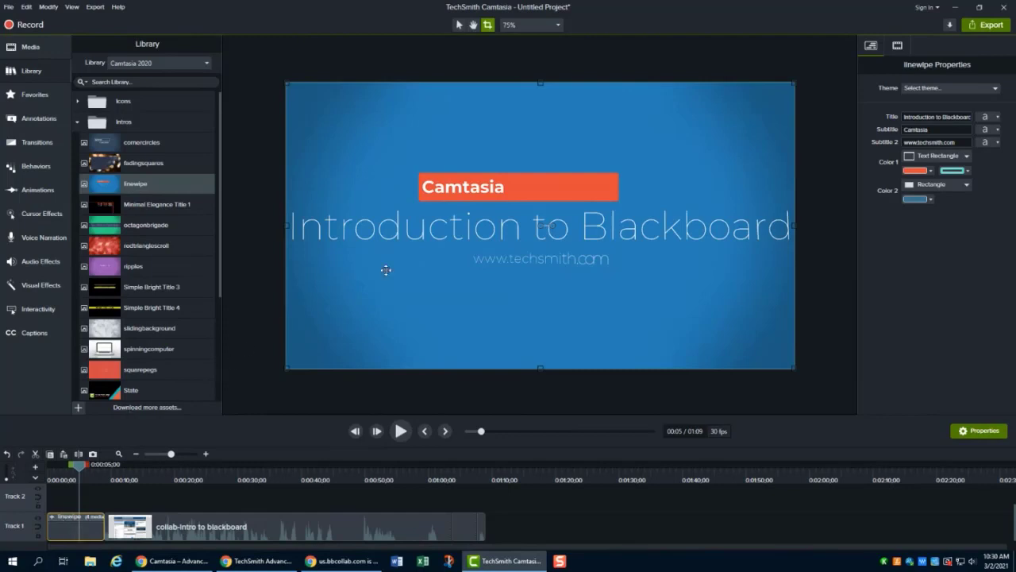
double_click(951, 129)
text(CFCC)
double_click(959, 142)
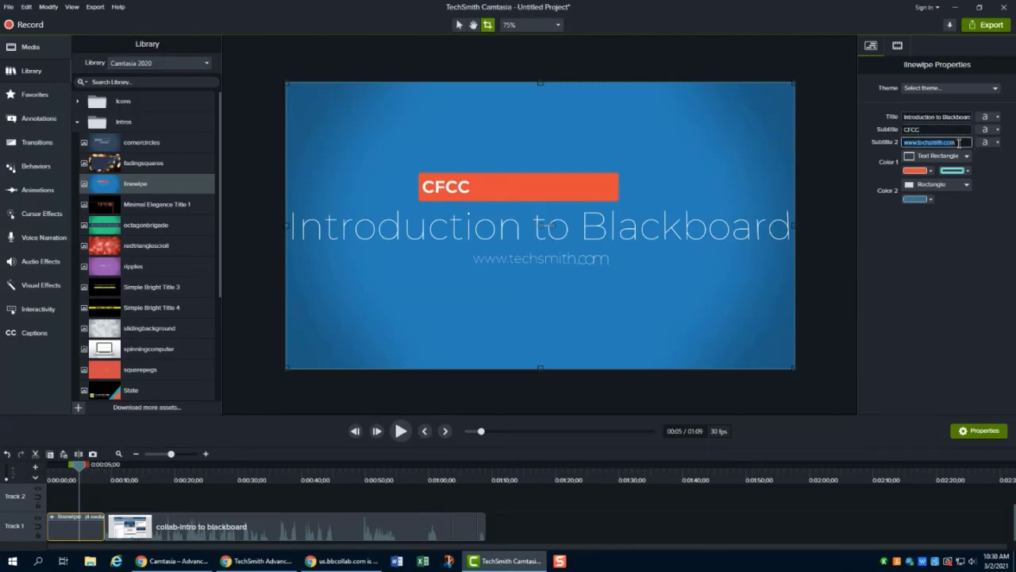
key(BackSpace)
click(992, 184)
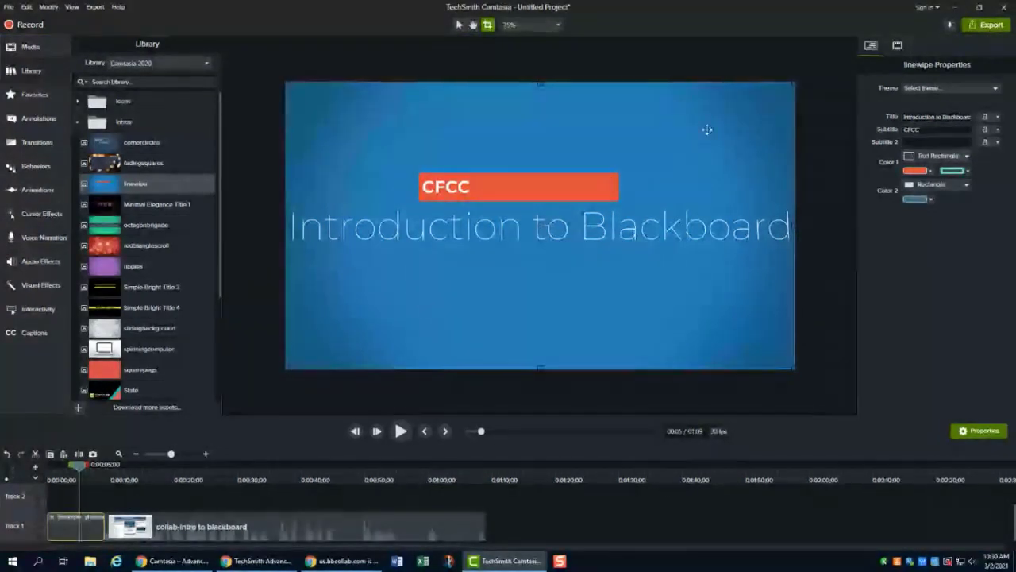
- Change the intro title's font to Calibri and reduce its size slightly
click(998, 118)
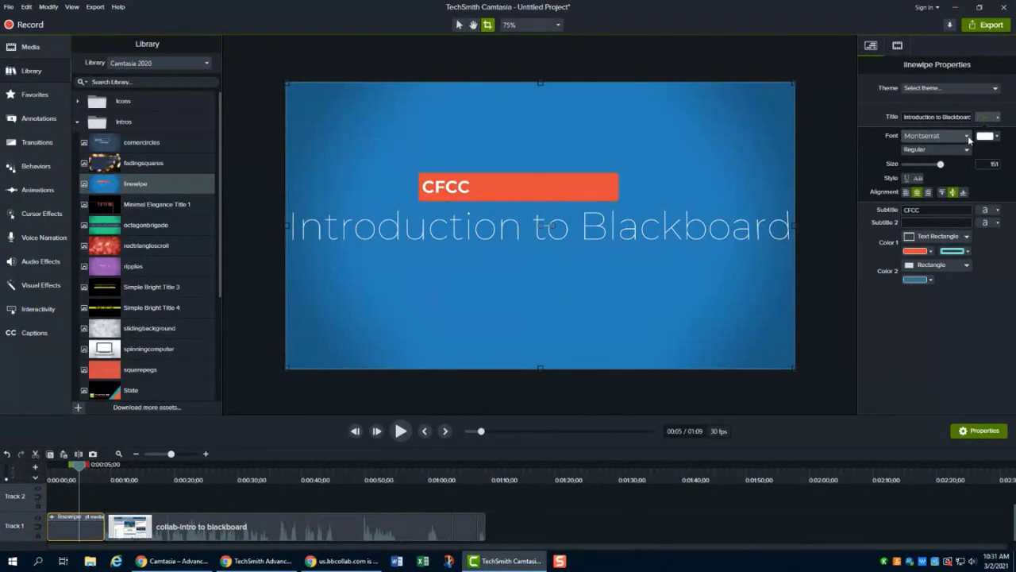
click(964, 137)
scroll(940, 265, down, 5)
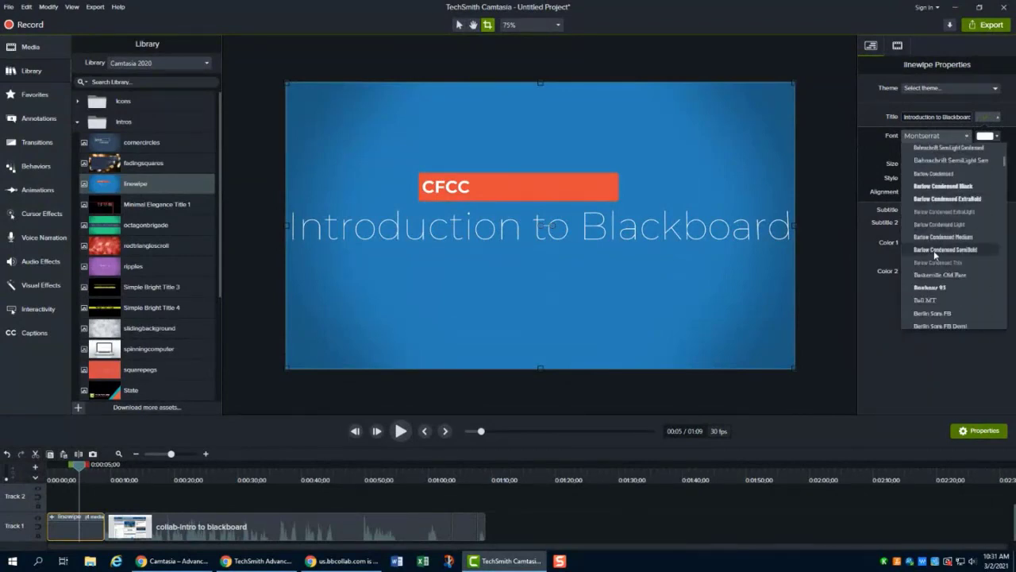
scroll(933, 250, down, 5)
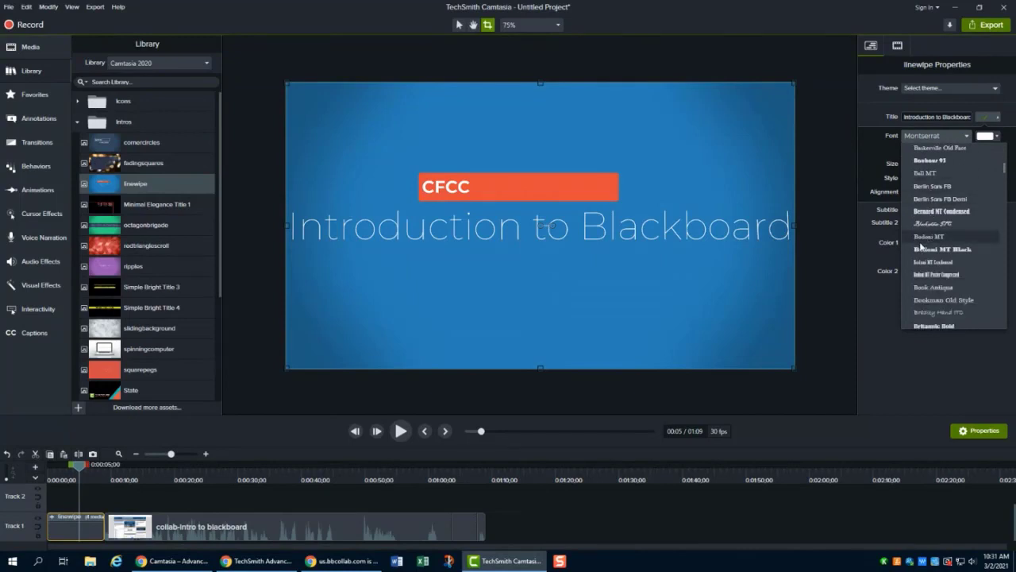
click(940, 250)
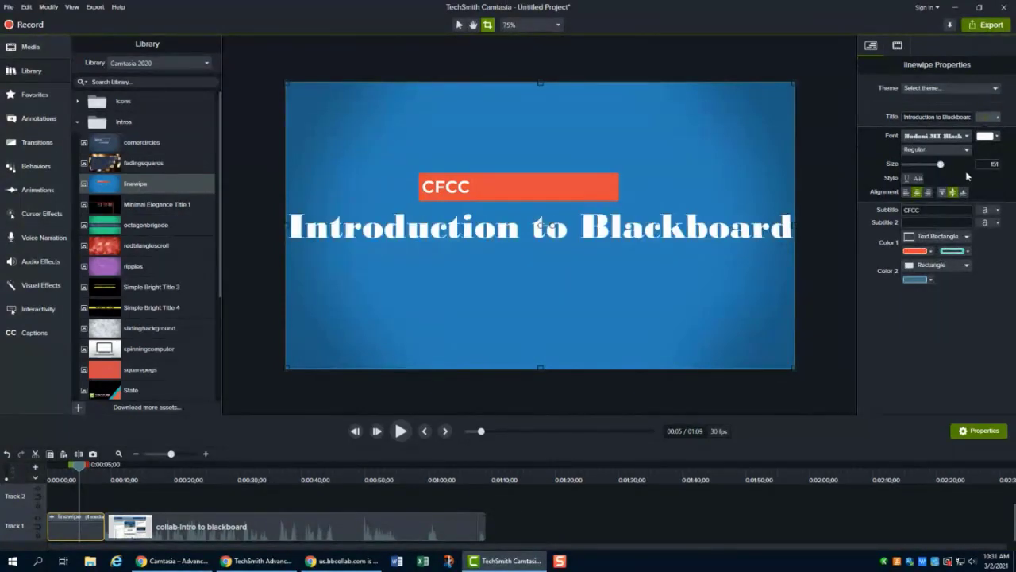
click(953, 137)
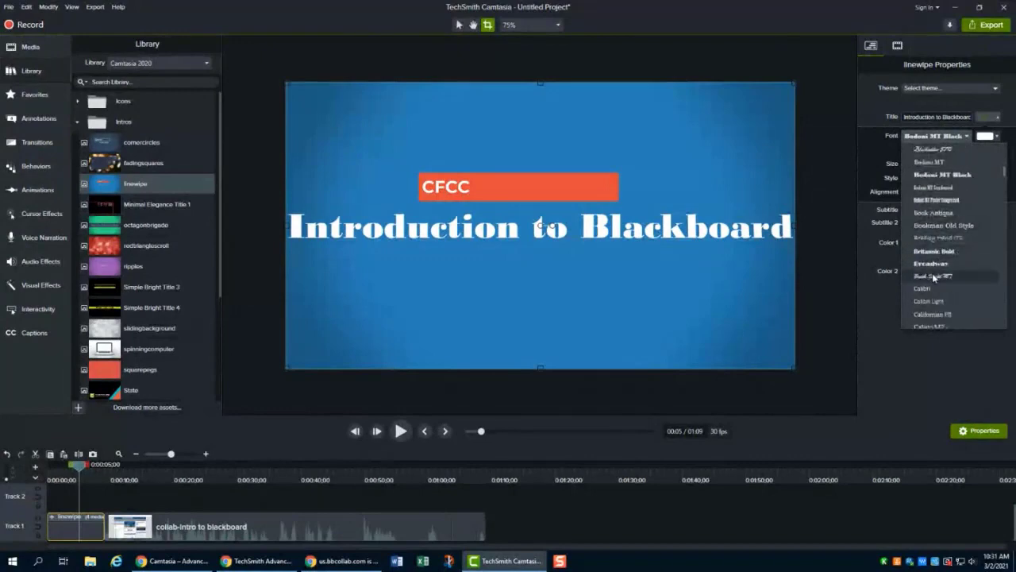
click(932, 275)
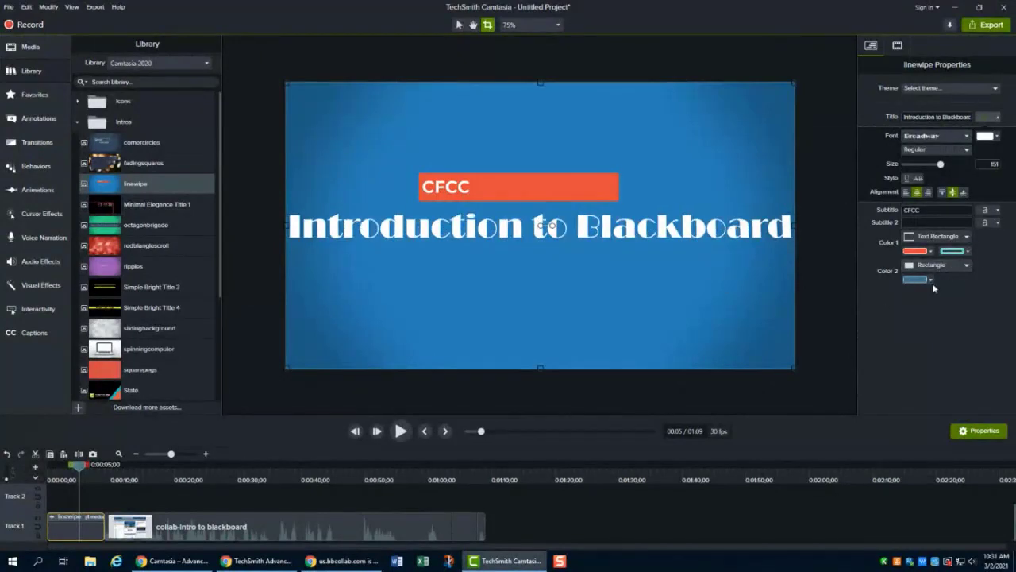
click(937, 136)
click(947, 287)
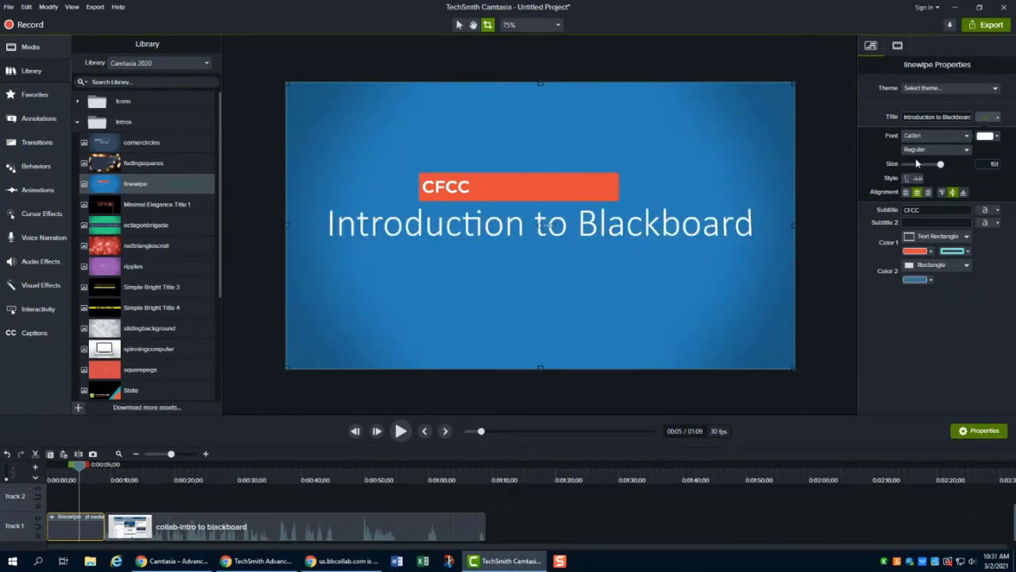
mouse_move(941, 165)
mouse_down()
mouse_move(925, 165)
mouse_move(937, 164)
mouse_up()
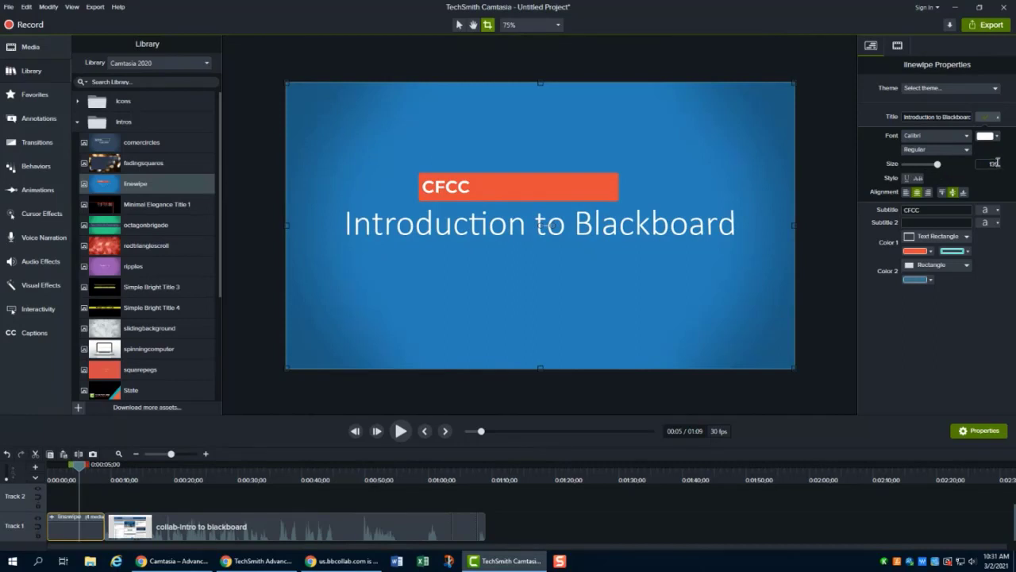
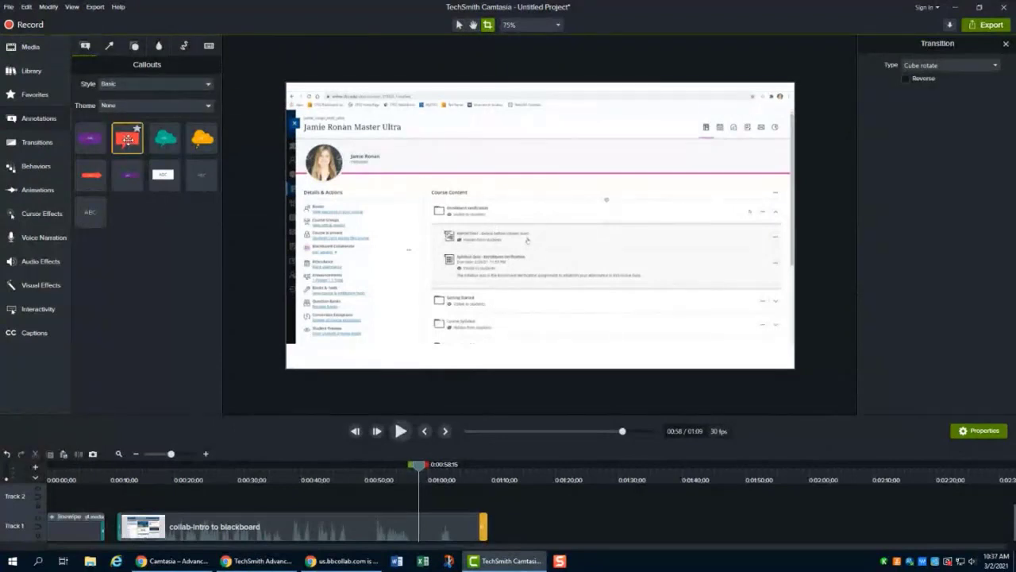
- Add a speech bubble callout to the canvas and enter the text "This is where your quiz is located!"
drag(127, 139, 577, 162)
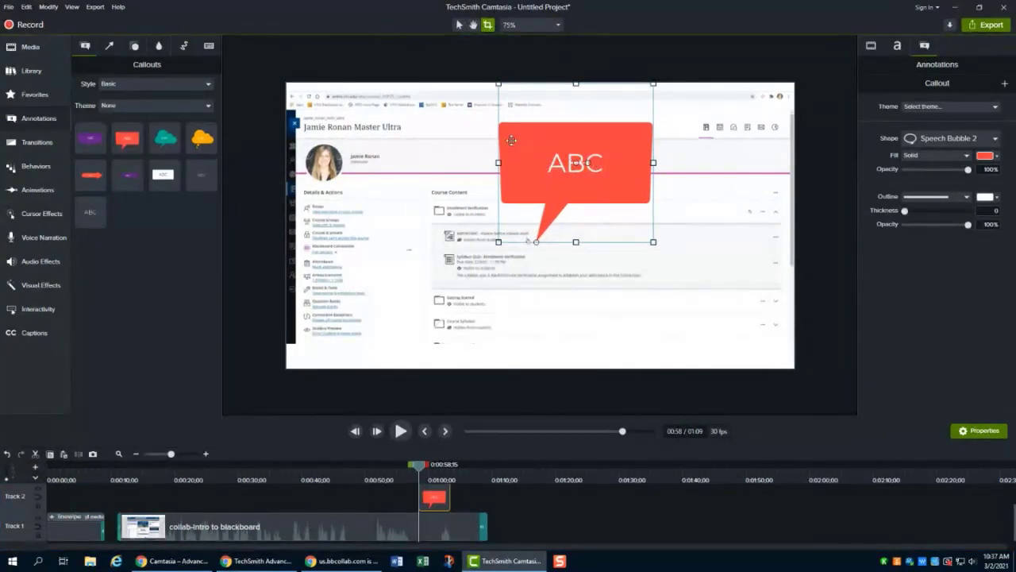
double_click(578, 165)
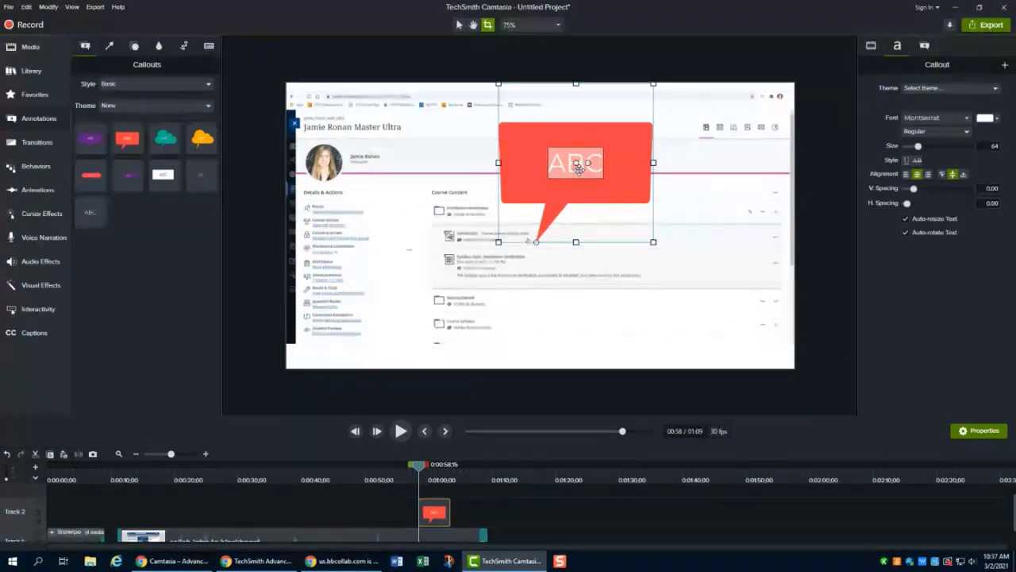
text(This is wh)
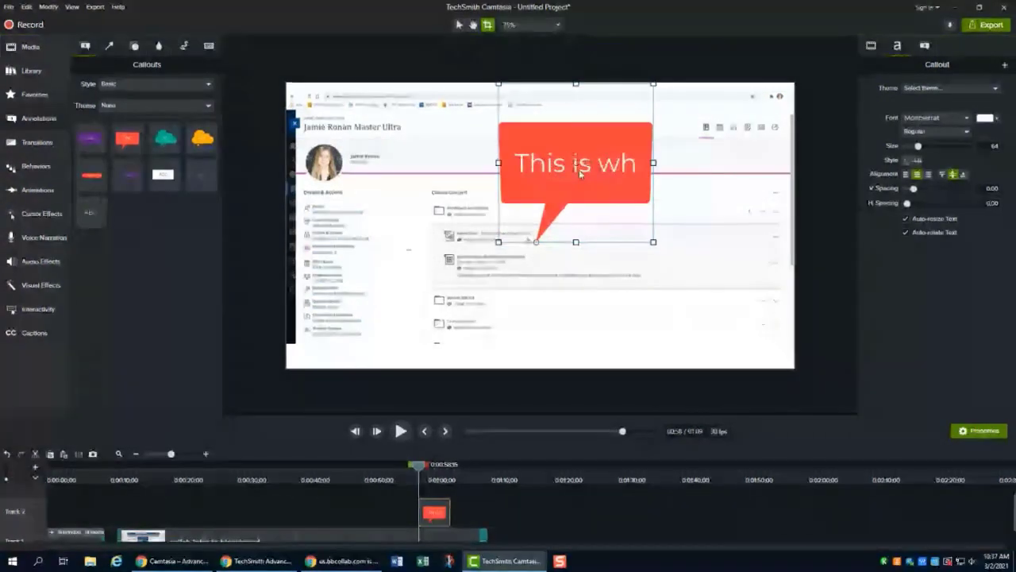
text(ere your quiz is located!)
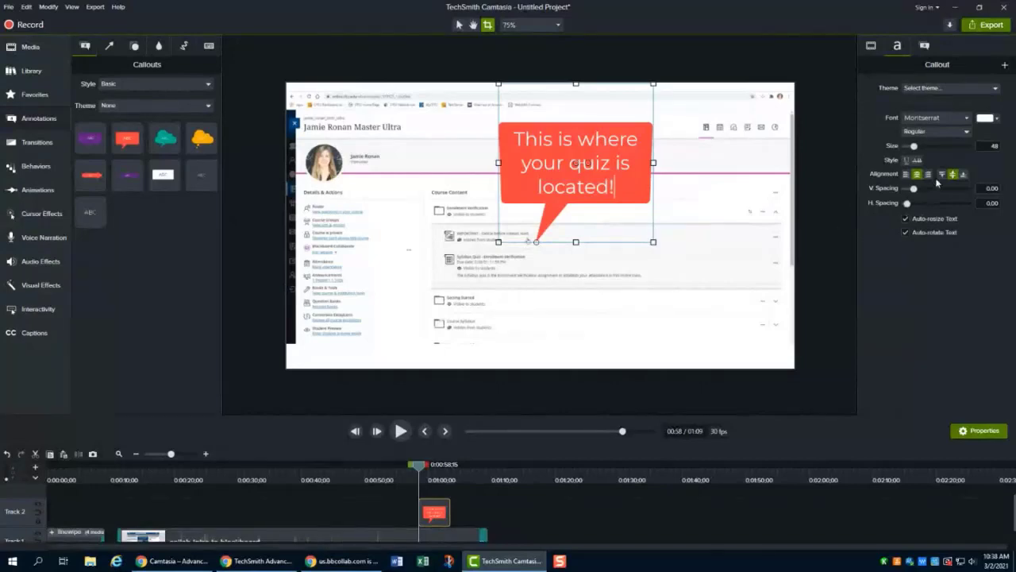
- Scale the callout down to about 54%
click(871, 46)
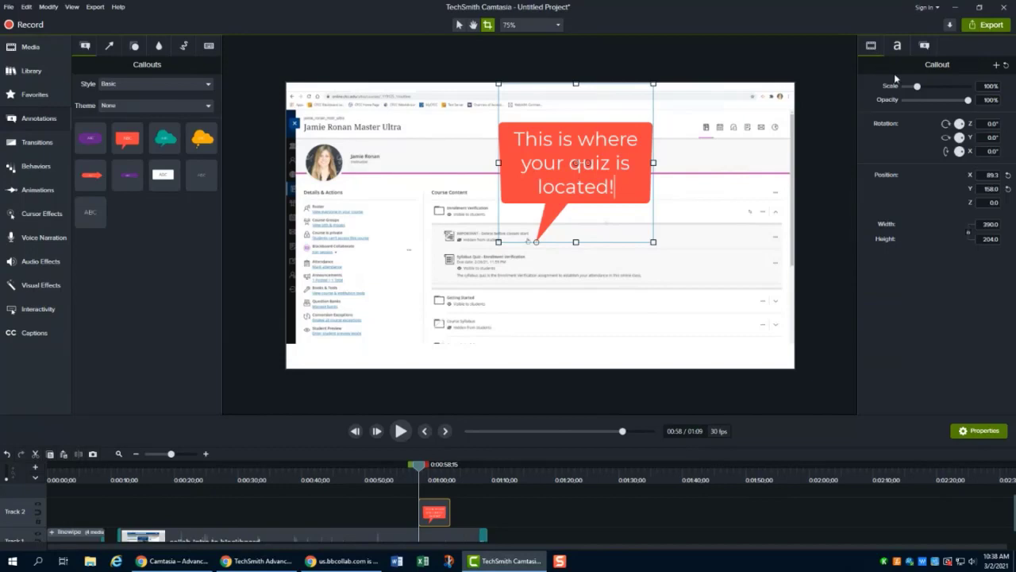
drag(917, 86, 913, 90)
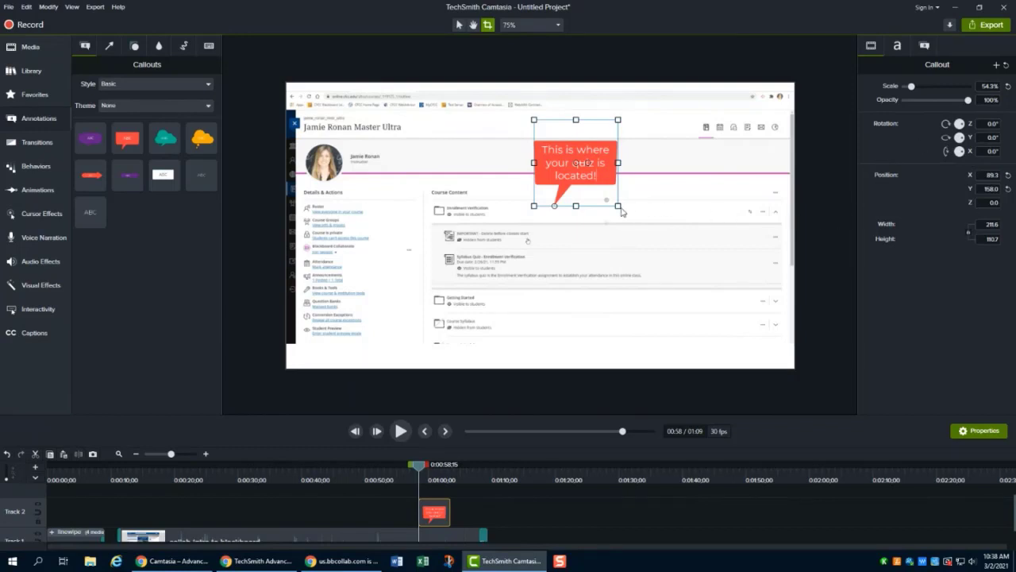
drag(618, 206, 625, 207)
- Widen the callout and place it above the course content with its tail pointing at the quiz item
click(459, 26)
drag(618, 206, 643, 189)
drag(554, 206, 538, 241)
mouse_move(624, 149)
mouse_down()
mouse_move(616, 168)
mouse_move(632, 157)
mouse_up()
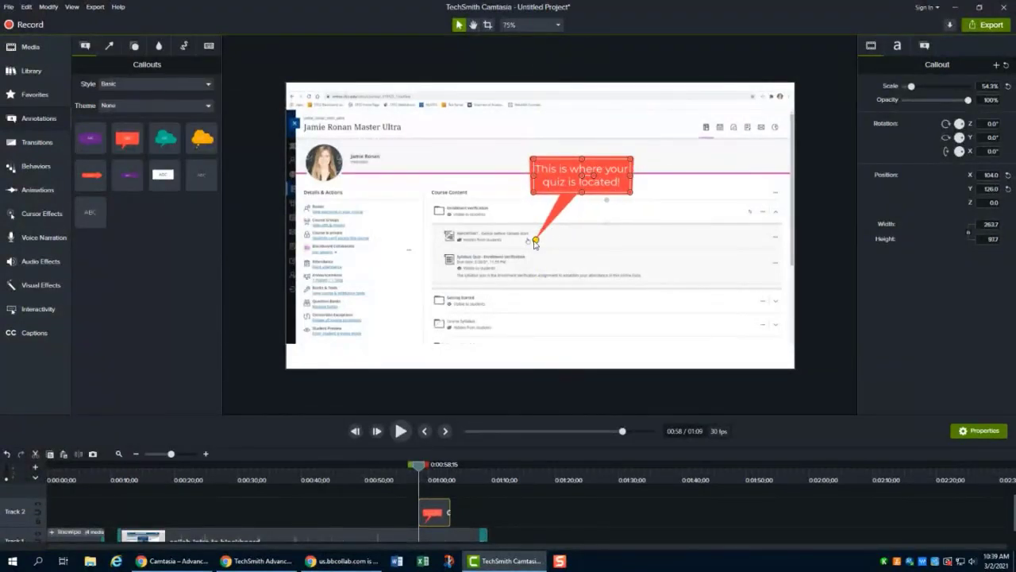
mouse_move(536, 239)
mouse_down()
mouse_move(552, 220)
mouse_move(537, 234)
mouse_up()
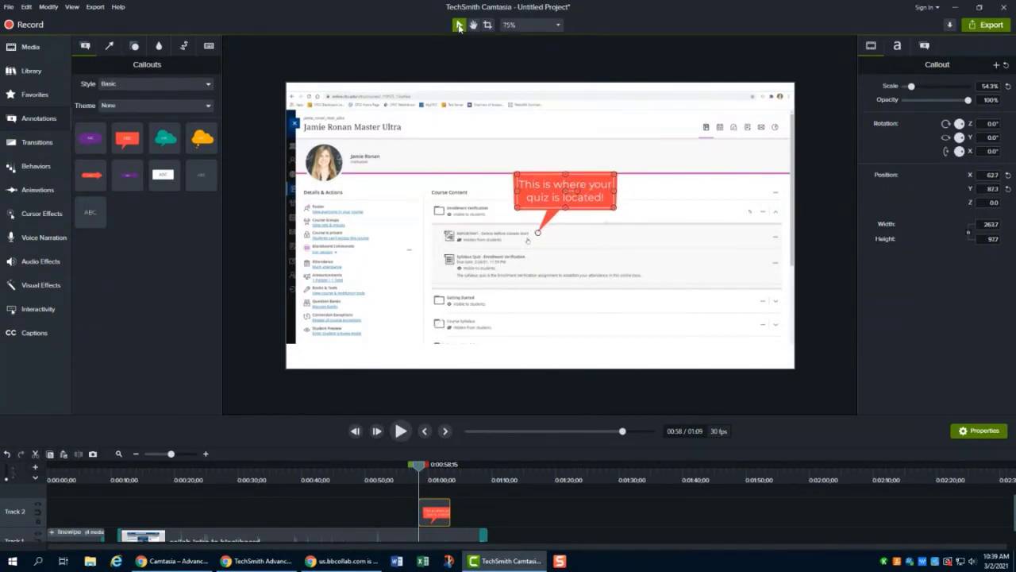
- Set the callout text's font to Arial with Regular style
click(815, 151)
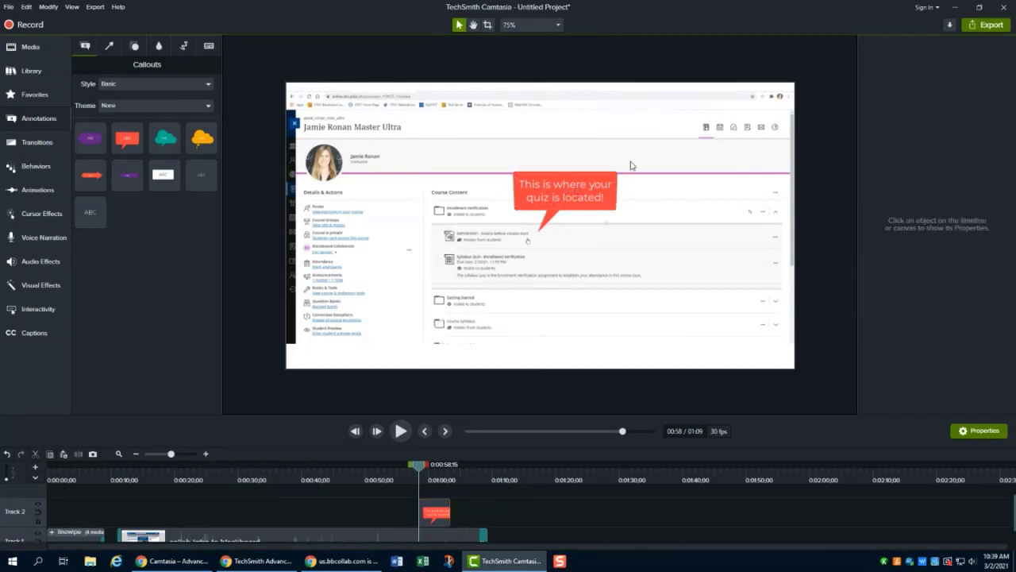
click(589, 182)
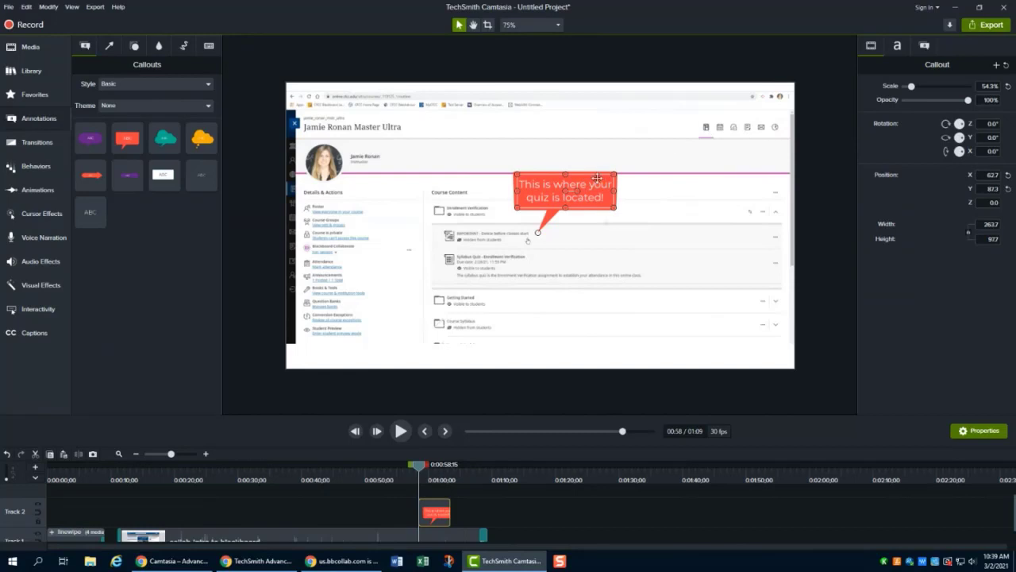
click(804, 133)
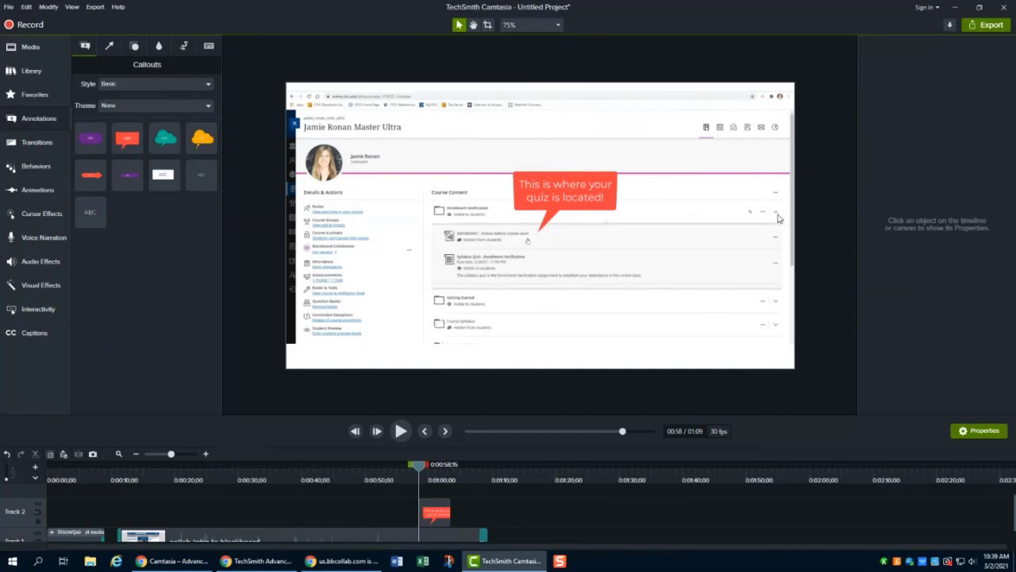
click(592, 187)
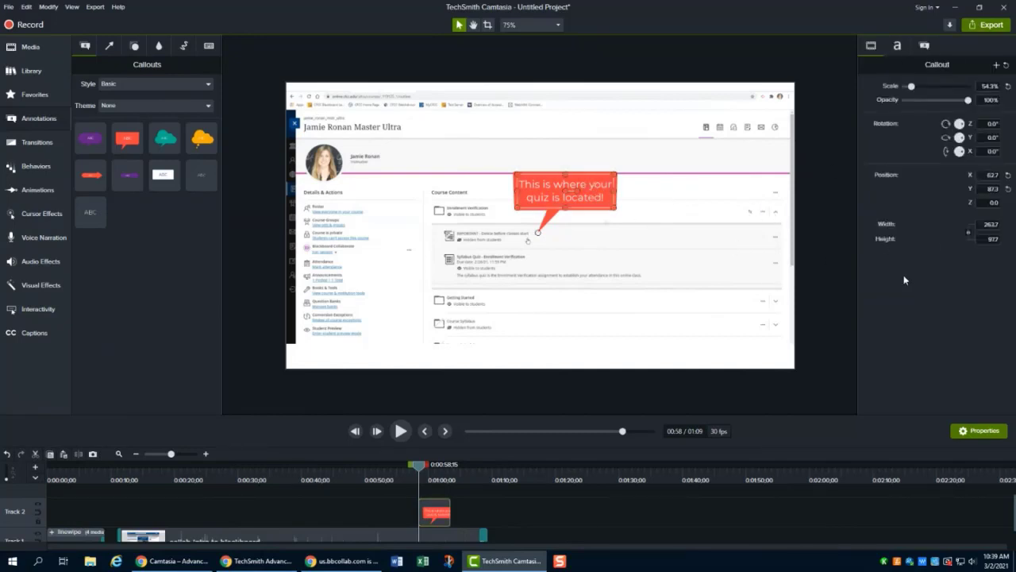
click(898, 46)
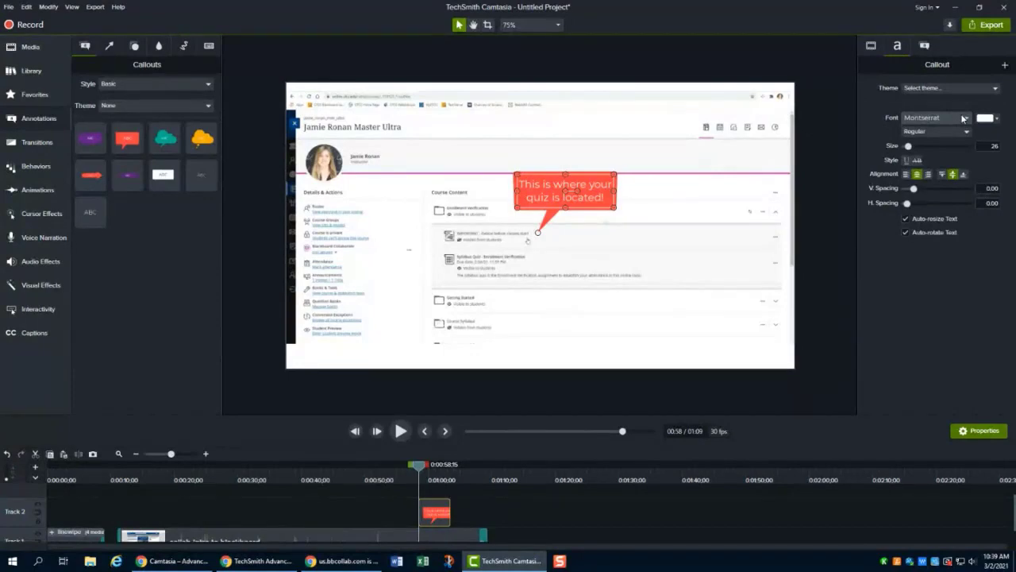
click(967, 119)
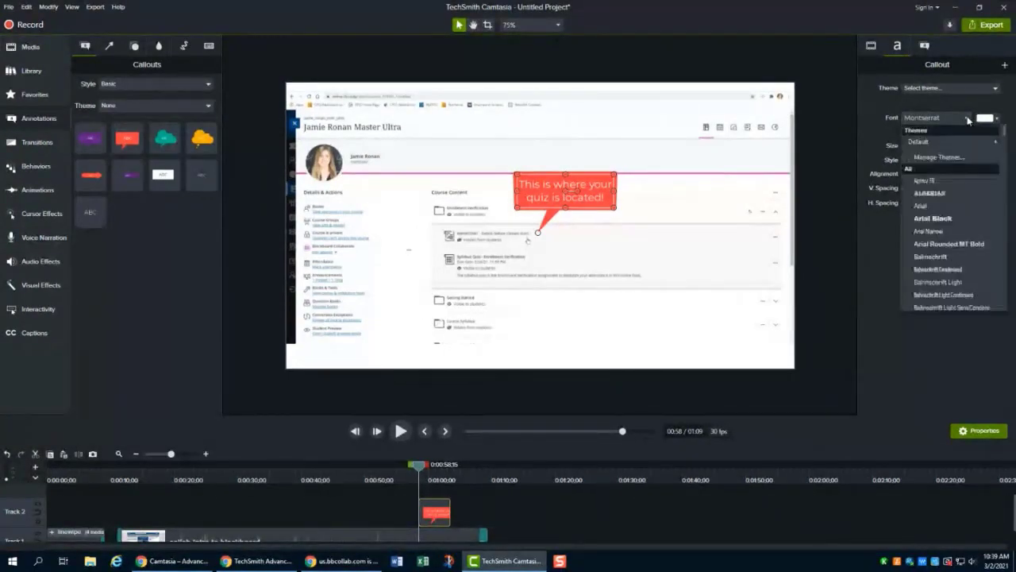
click(968, 120)
click(967, 120)
click(931, 209)
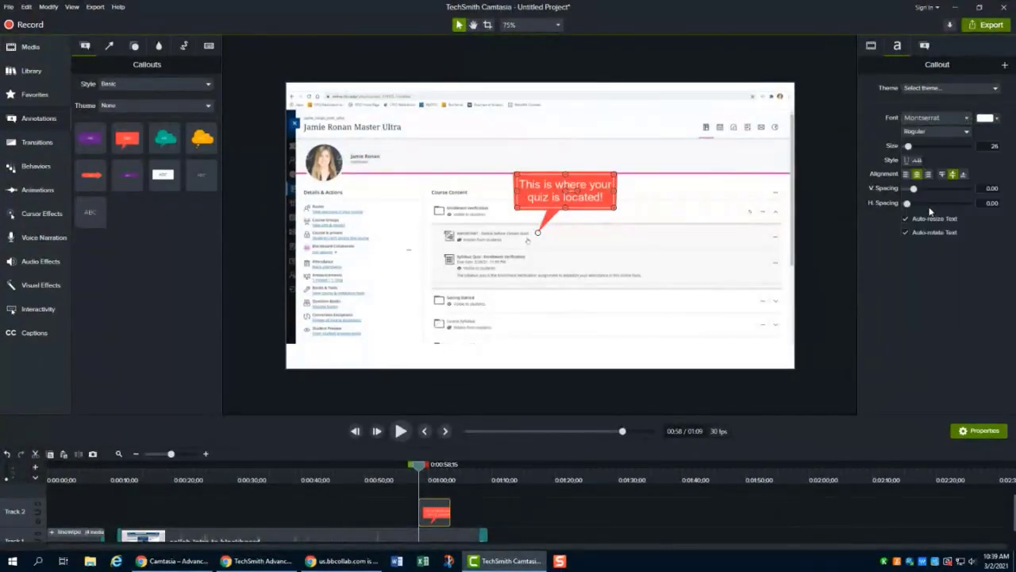
click(953, 132)
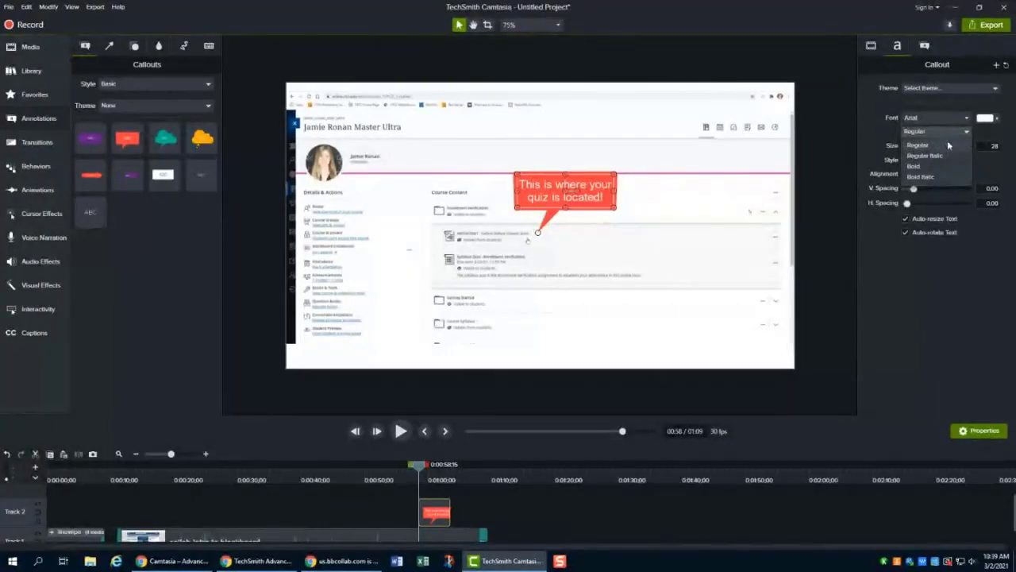
click(956, 134)
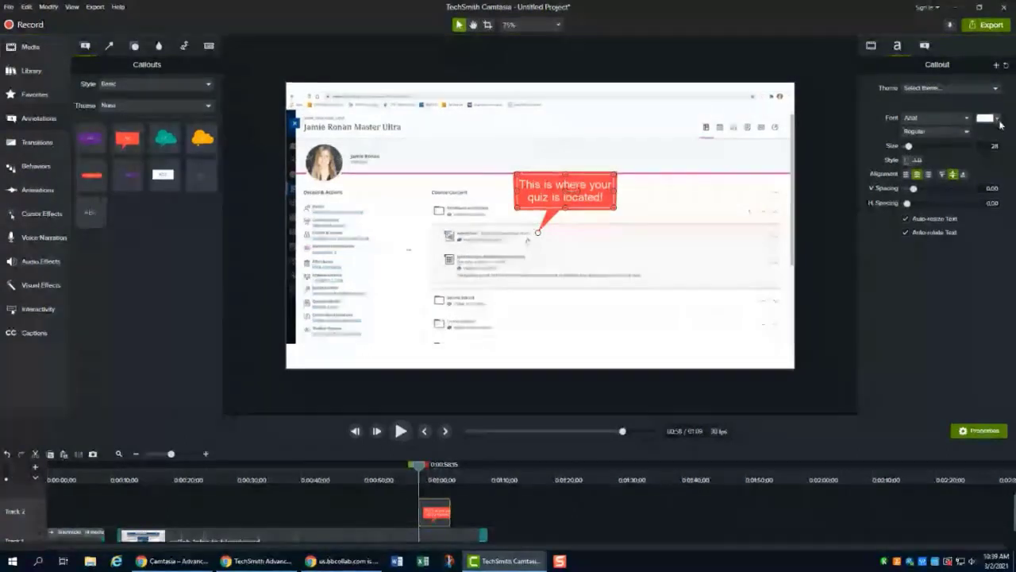
- Set the callout text colour to the white swatch
click(989, 117)
click(923, 153)
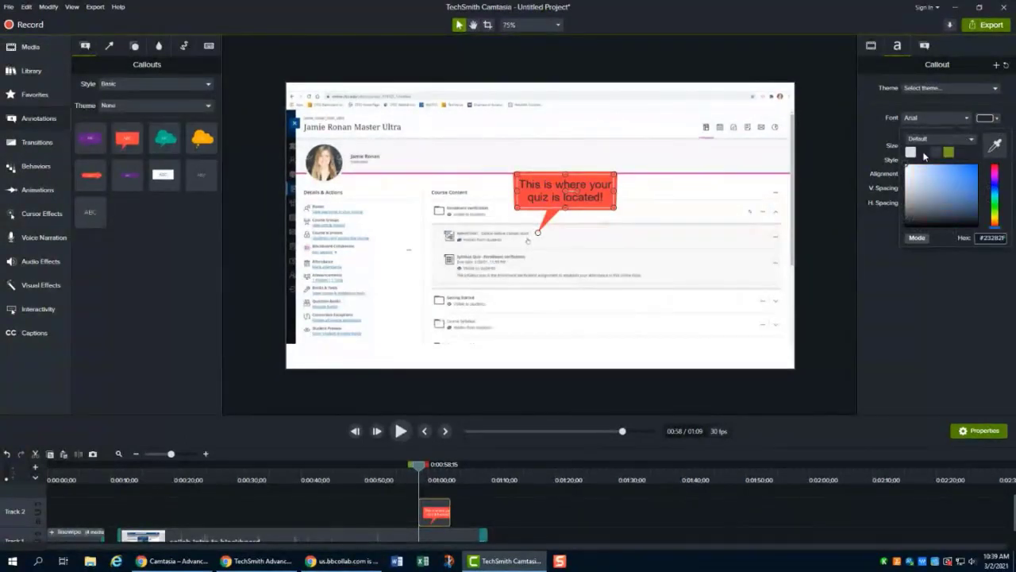
click(988, 122)
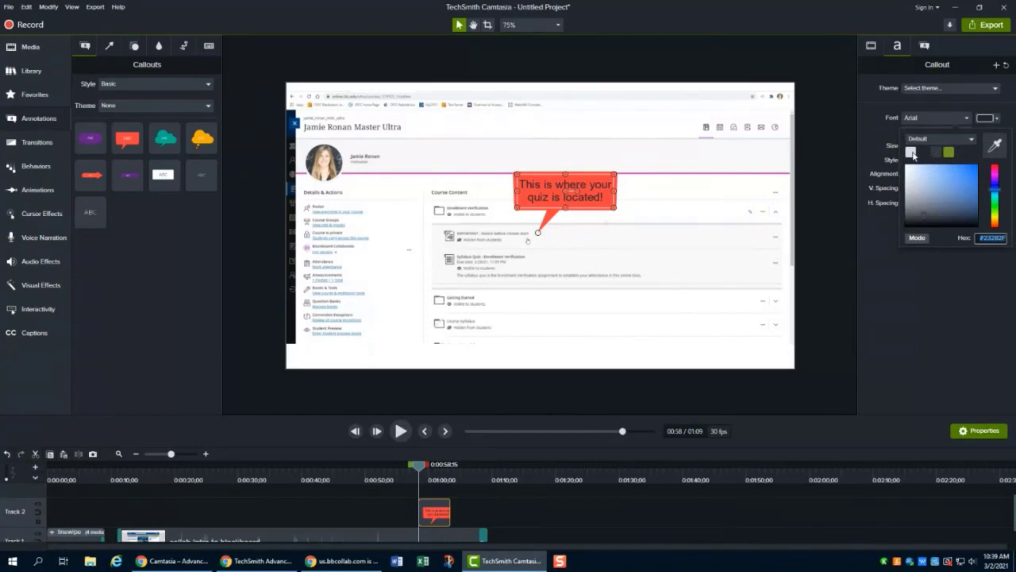
click(912, 152)
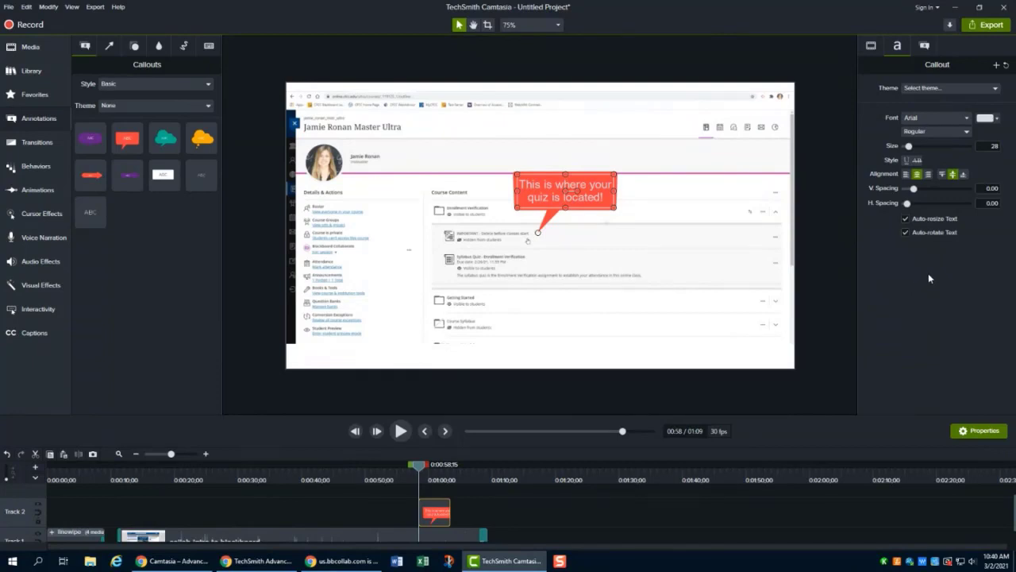
- Try the Speech Bubble 1, Text Arrow 1 and Text Rectangle callout shapes, returning to Speech Bubble 2
click(924, 46)
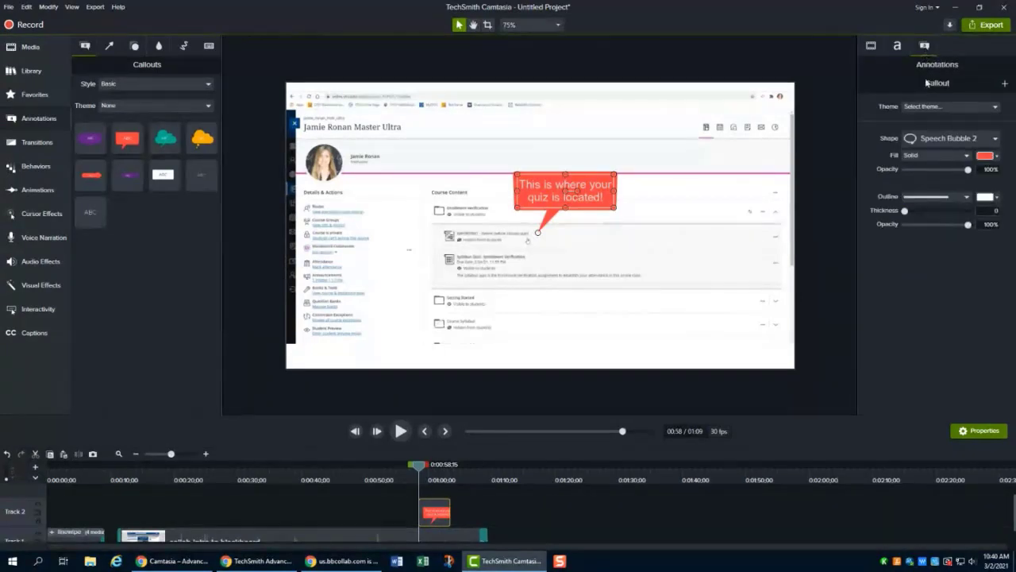
click(997, 138)
click(973, 155)
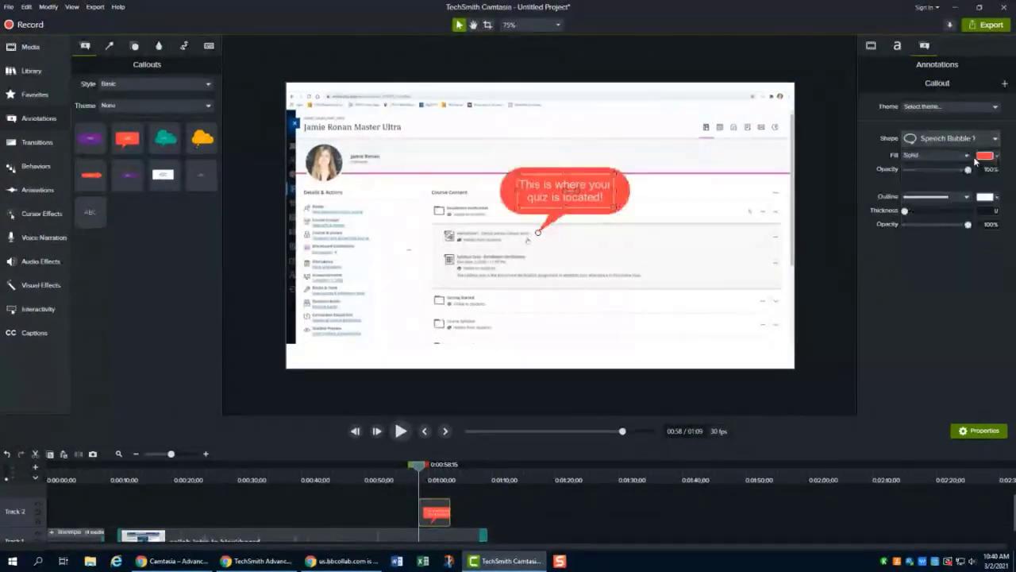
click(987, 139)
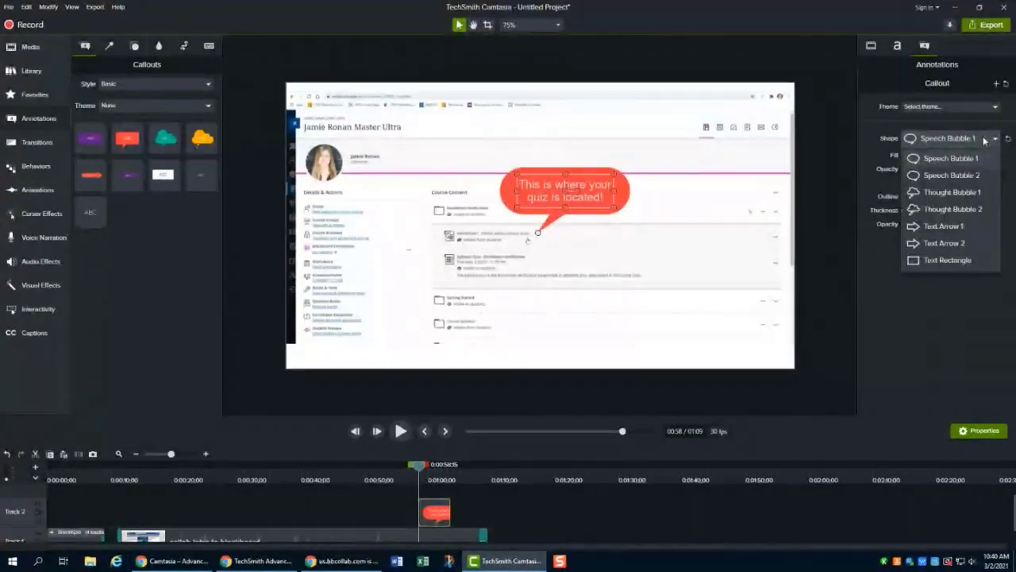
click(977, 227)
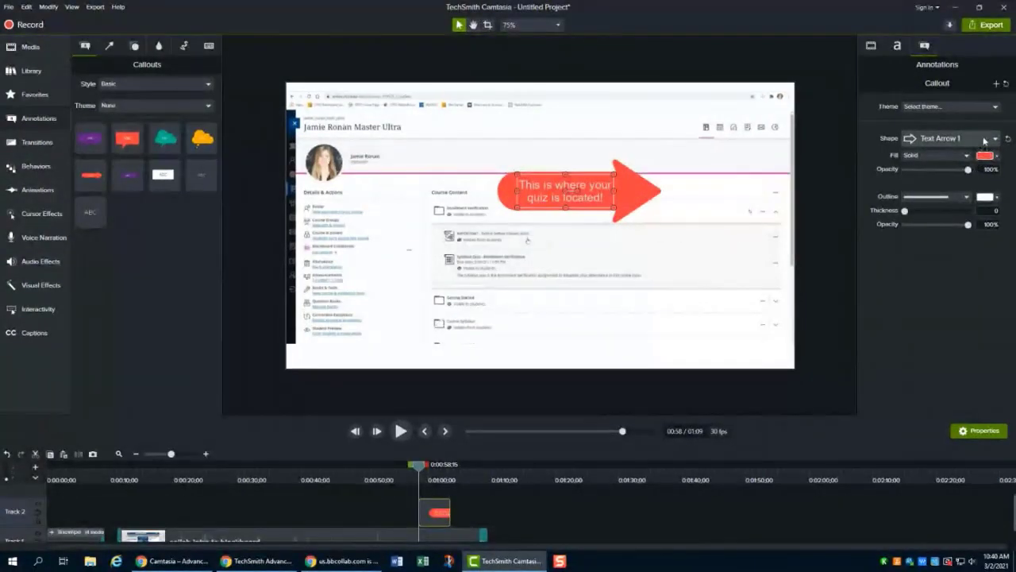
click(984, 139)
click(958, 260)
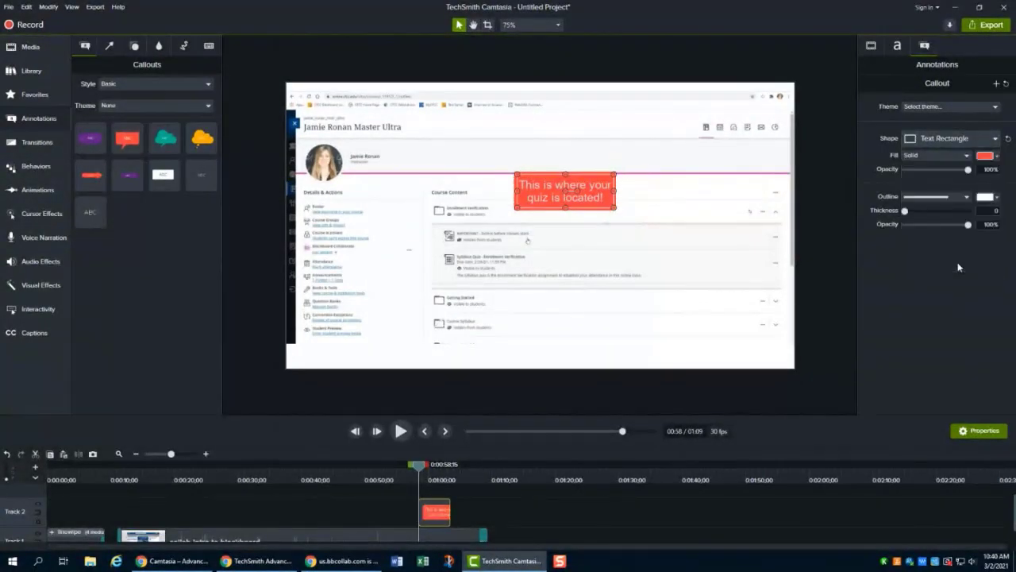
click(975, 140)
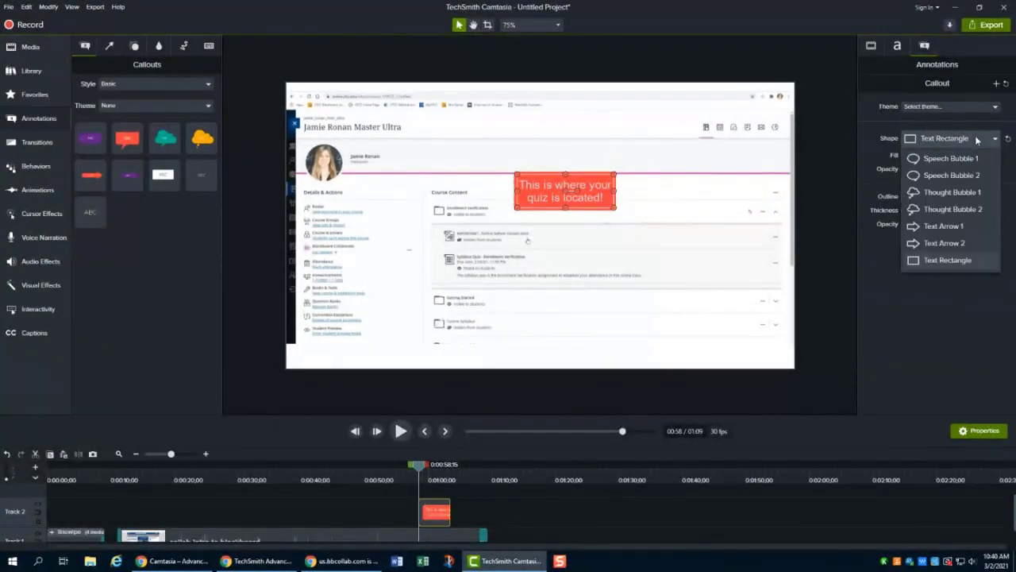
click(961, 176)
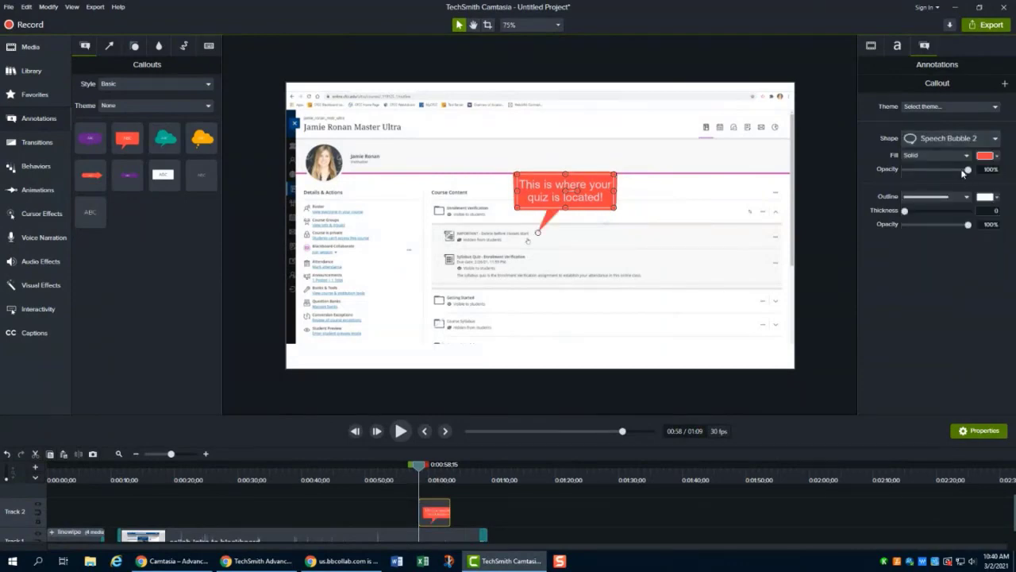
- Set the callout fill to #004582 by sampling the dark blue from the Blackboard page with the color picker
click(997, 156)
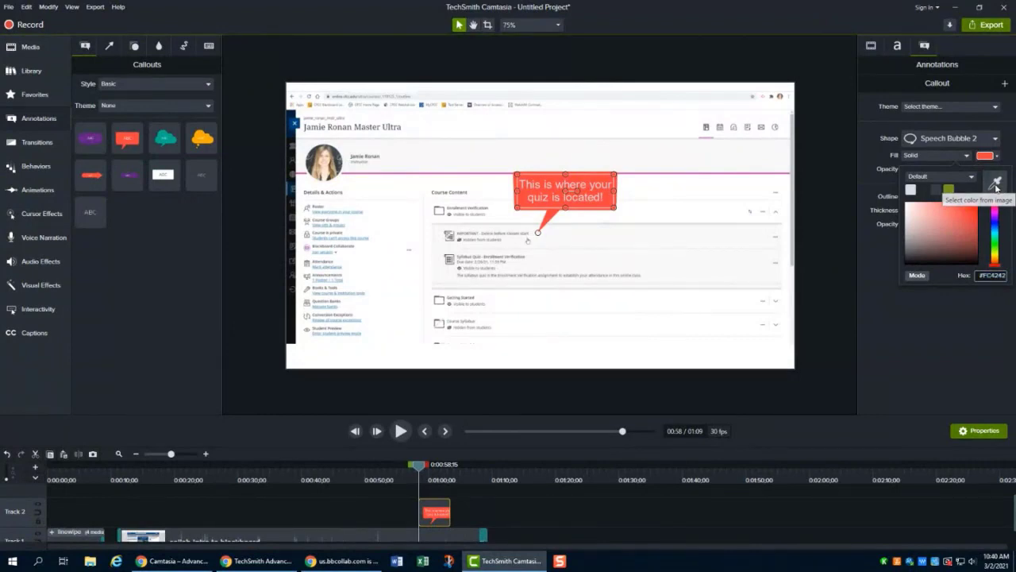
click(997, 185)
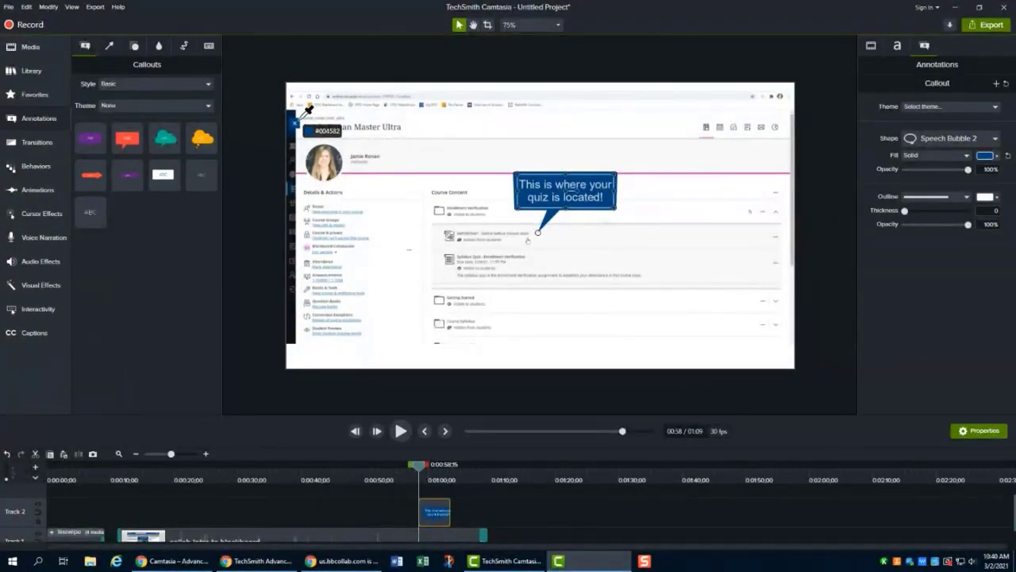
click(305, 114)
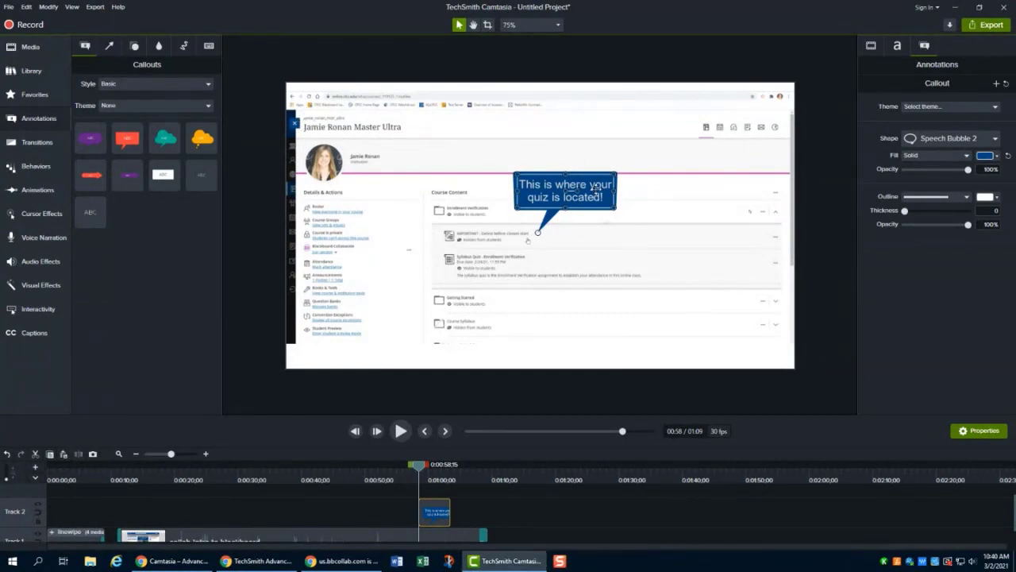
- Move the callout slightly lower over the quiz area
drag(596, 187, 597, 196)
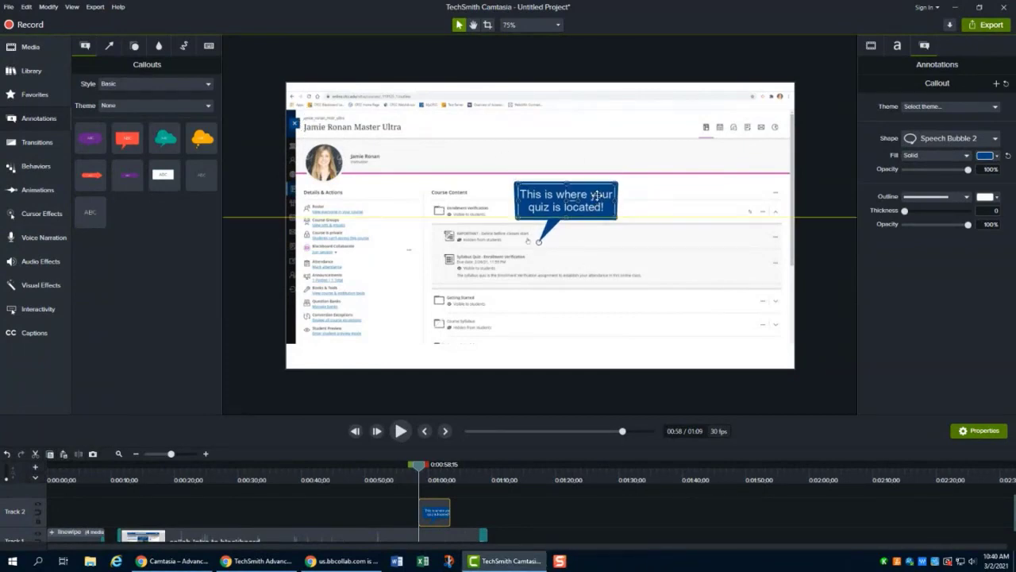
click(572, 147)
click(826, 198)
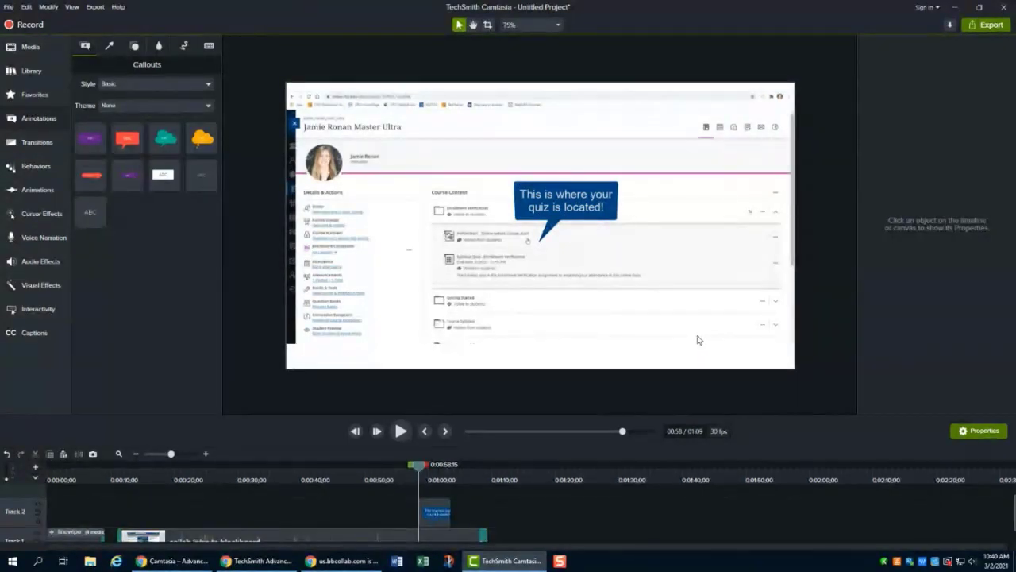
click(568, 203)
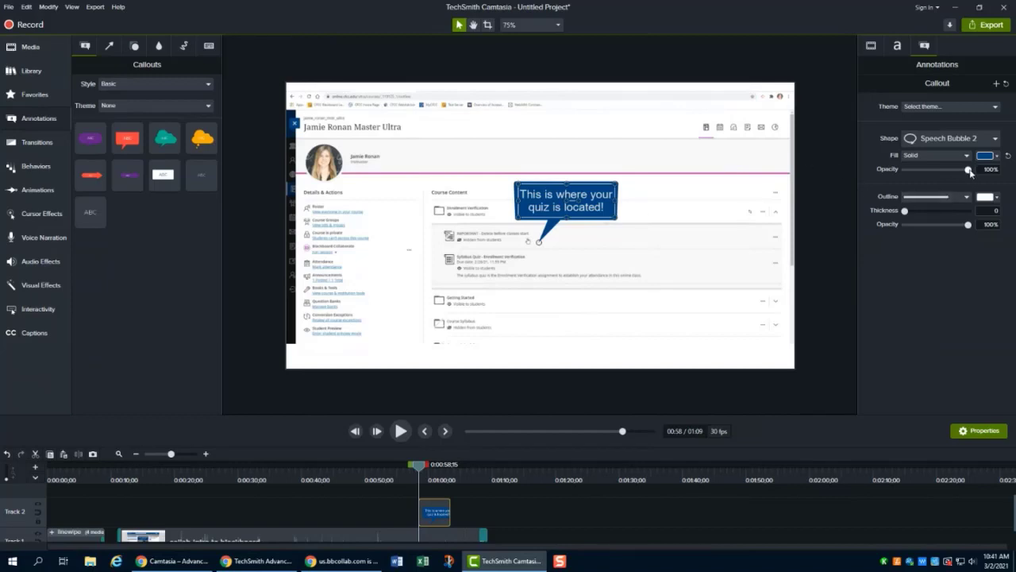
- Lower the callout's fill opacity to 98%, trying a dotted outline style before switching back to the solid outline
mouse_move(969, 171)
mouse_down()
mouse_move(950, 171)
mouse_move(967, 171)
mouse_up()
drag(905, 211, 905, 211)
click(966, 196)
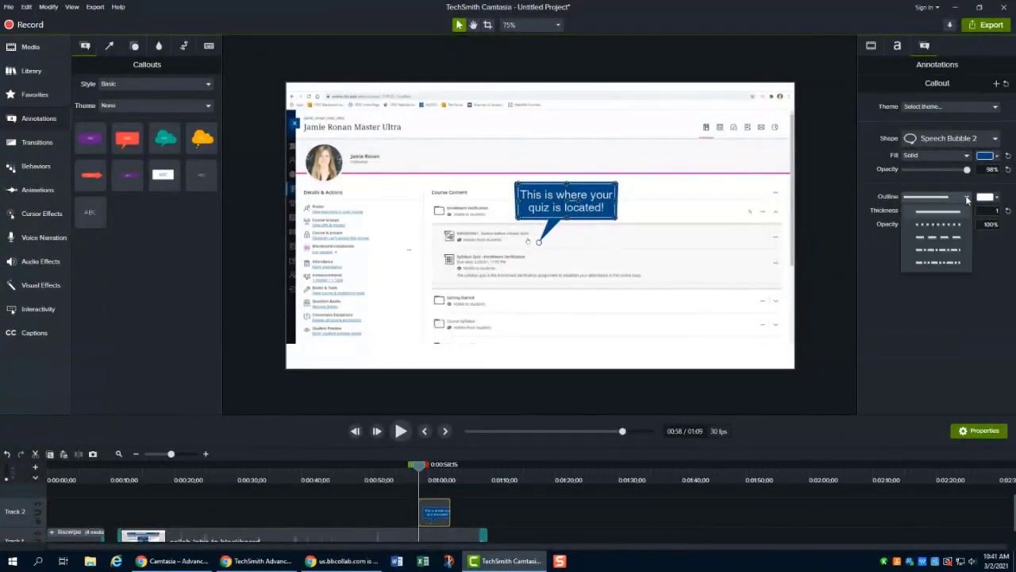
click(956, 225)
click(961, 197)
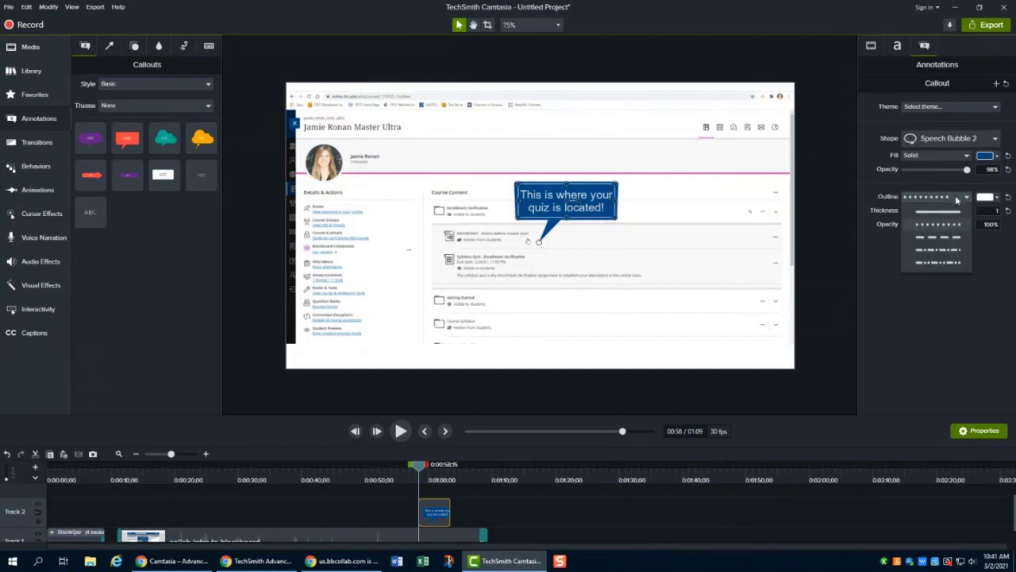
click(951, 213)
click(833, 241)
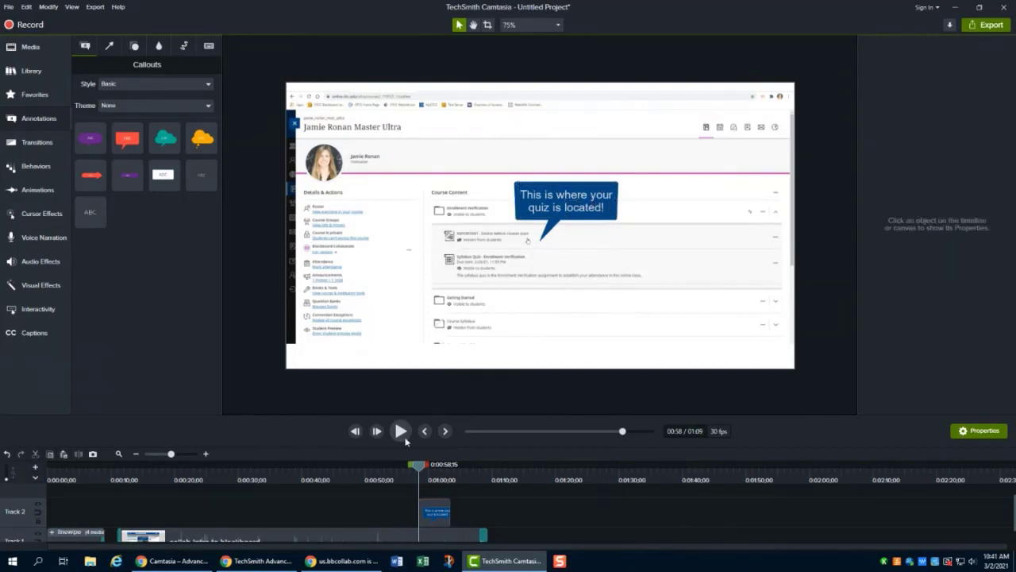
- Play back the section containing the callout to preview it
drag(418, 464, 408, 464)
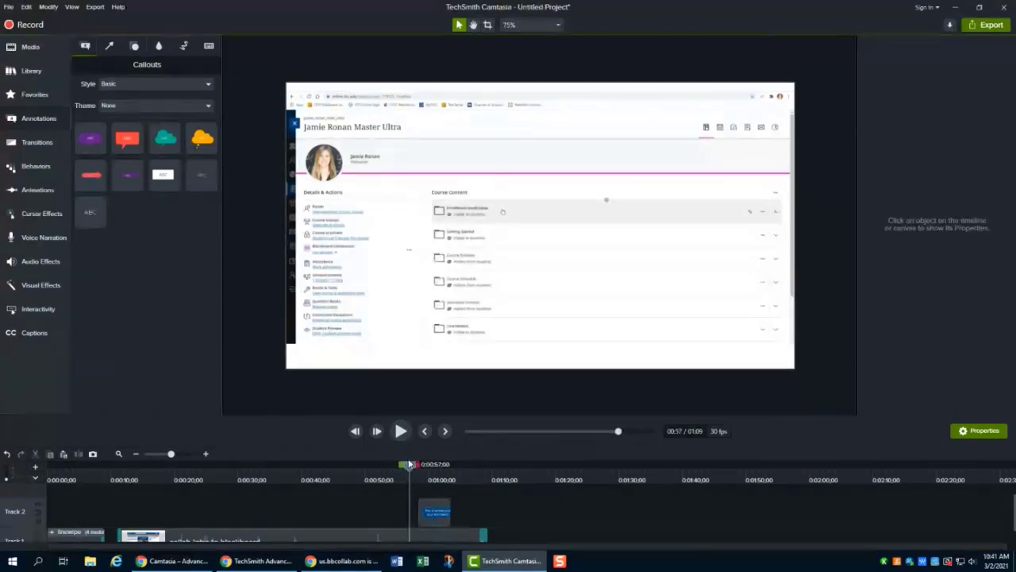
scroll(532, 520, down, 1)
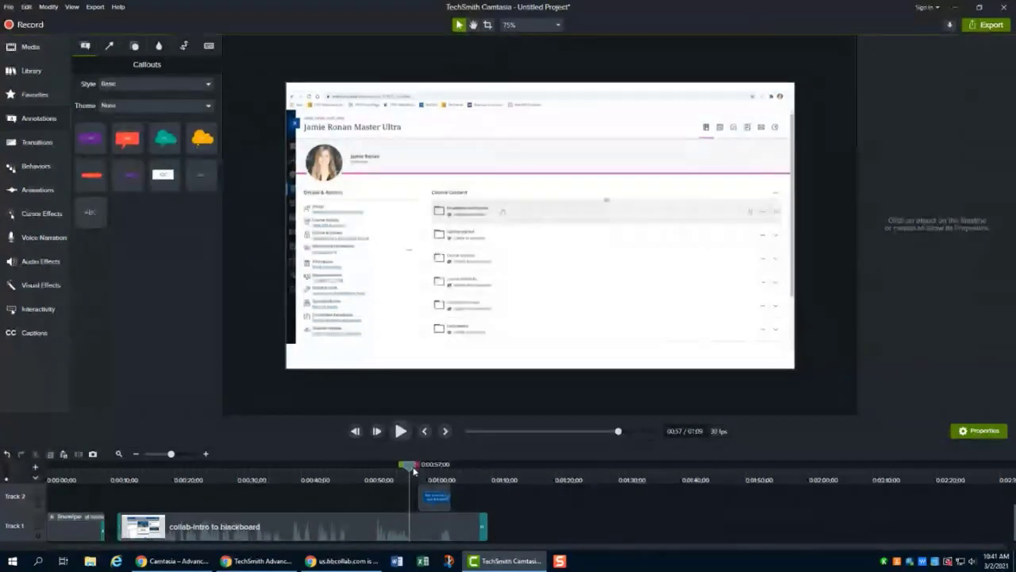
mouse_move(408, 465)
mouse_down()
mouse_move(365, 469)
mouse_move(414, 473)
mouse_up()
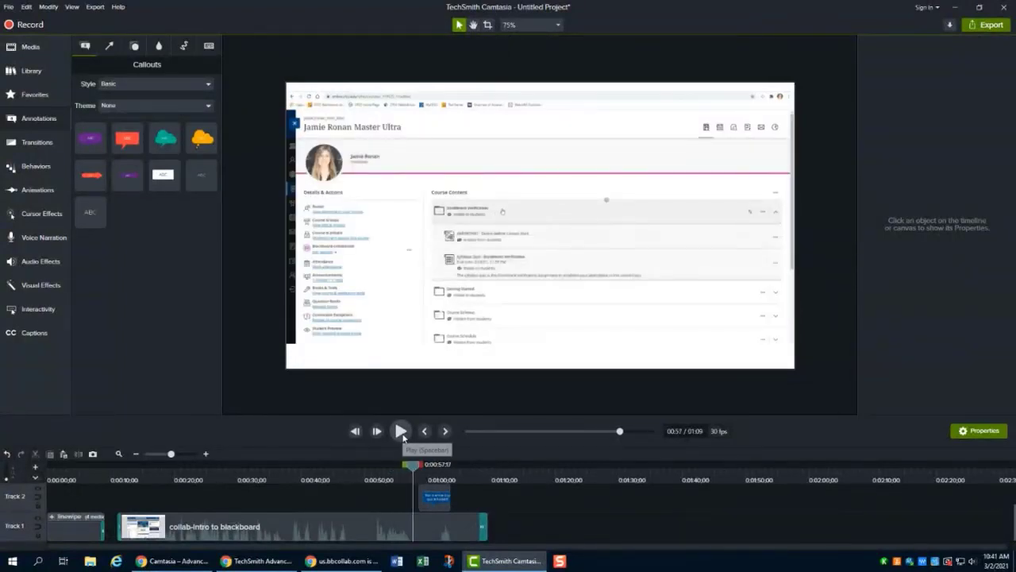
click(401, 431)
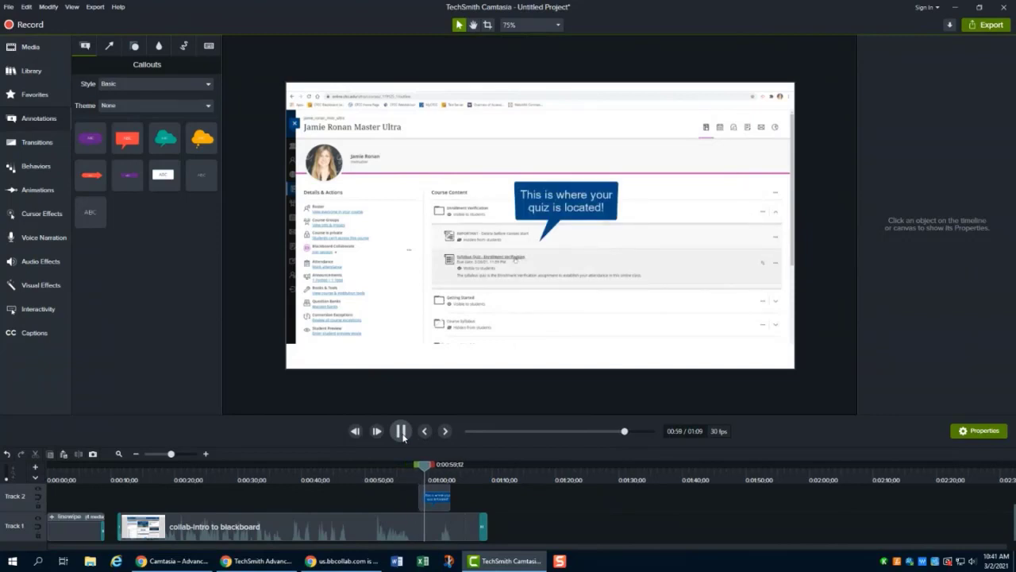
click(402, 433)
drag(431, 469, 416, 470)
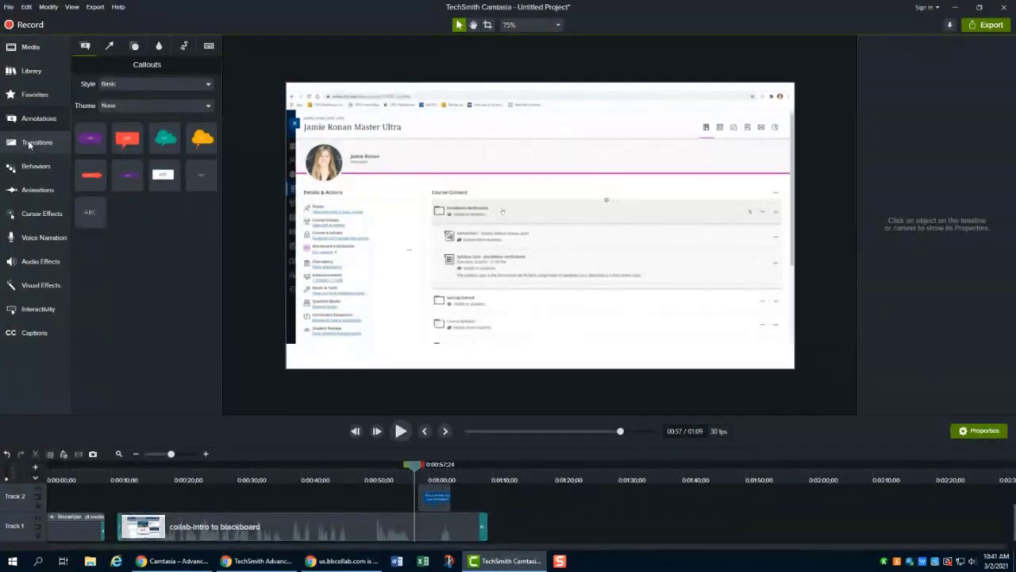
- Apply a transition to both ends of the callout clip and play it back to preview
click(35, 142)
drag(254, 335, 435, 497)
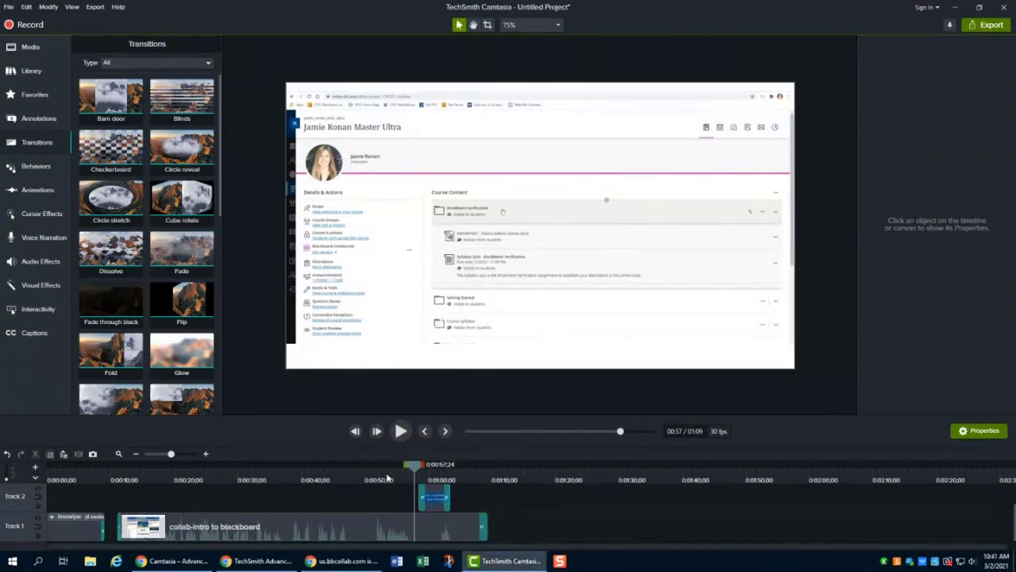
click(401, 431)
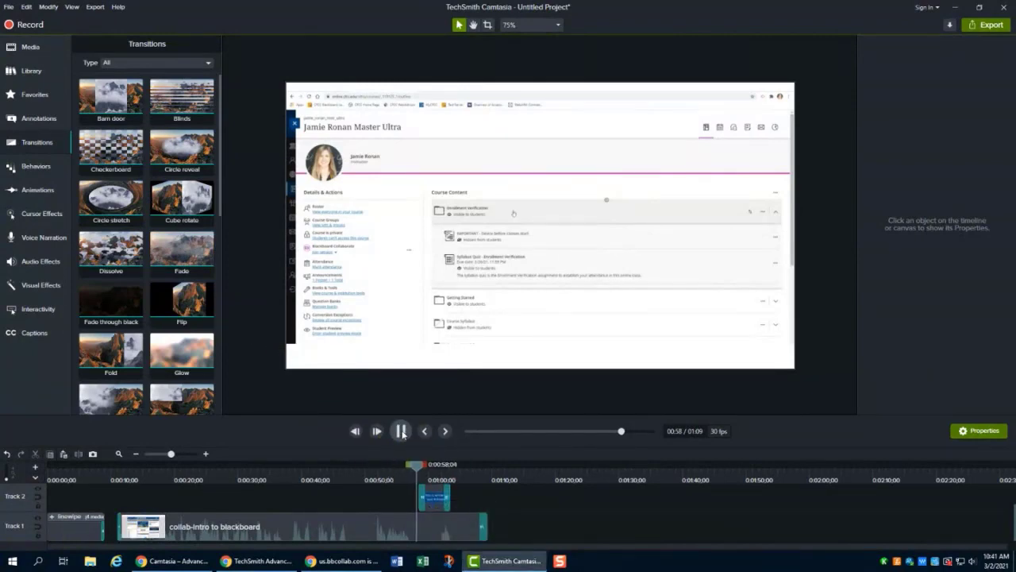
click(400, 431)
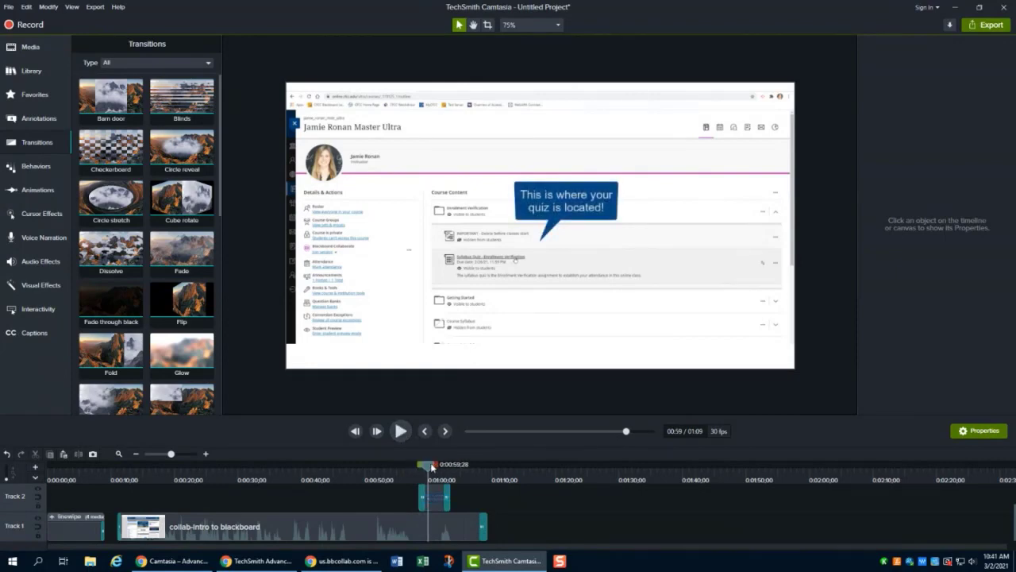
drag(429, 468, 417, 471)
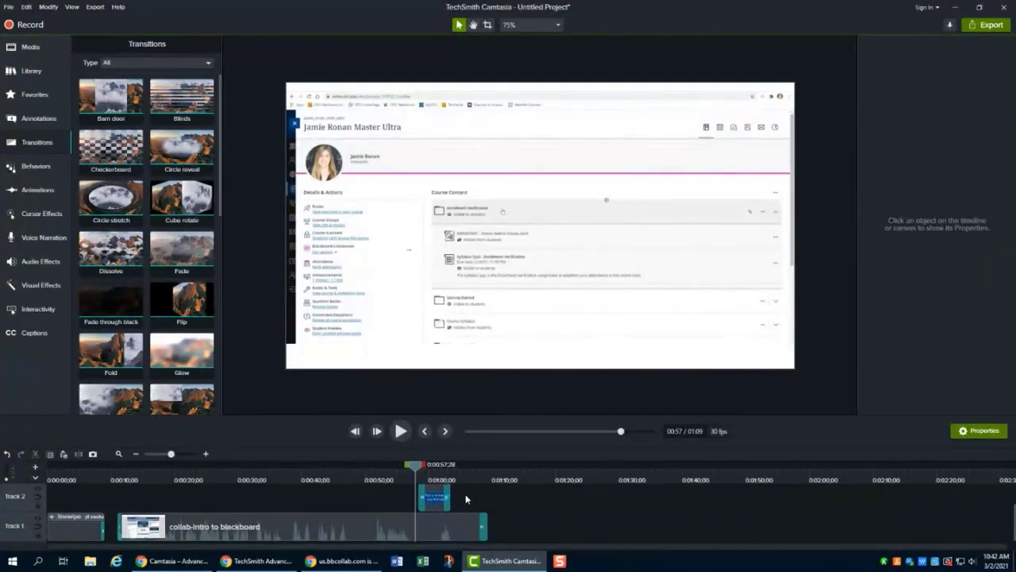
- Browse the annotation categories for arrows and lines, shapes, and blur and highlight effects
click(435, 499)
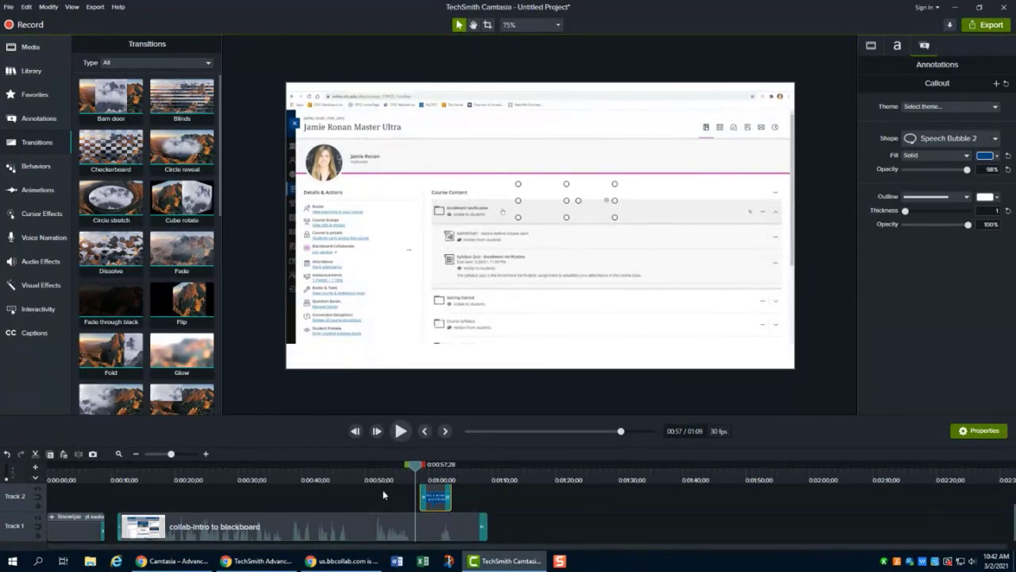
click(33, 120)
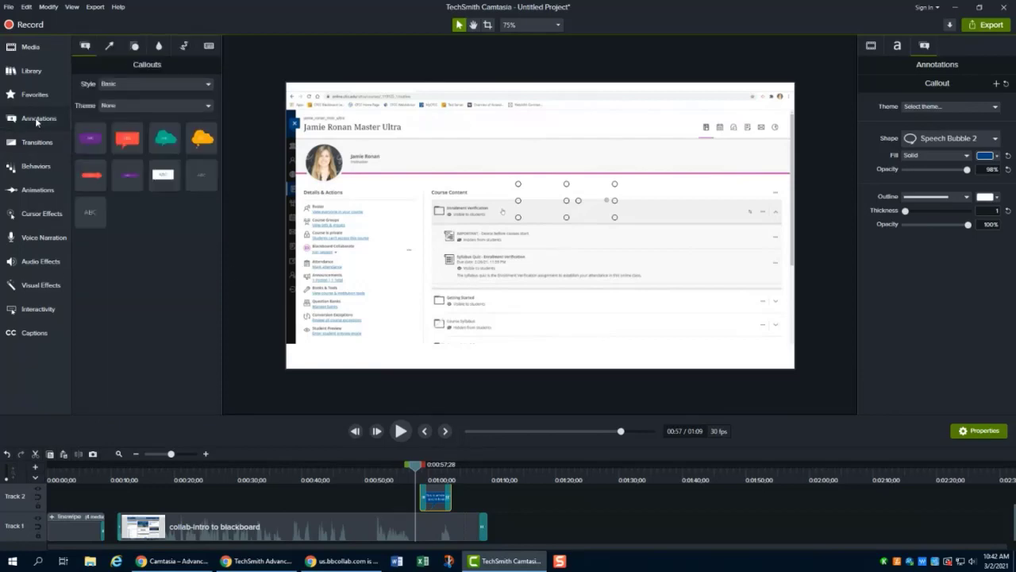
click(108, 47)
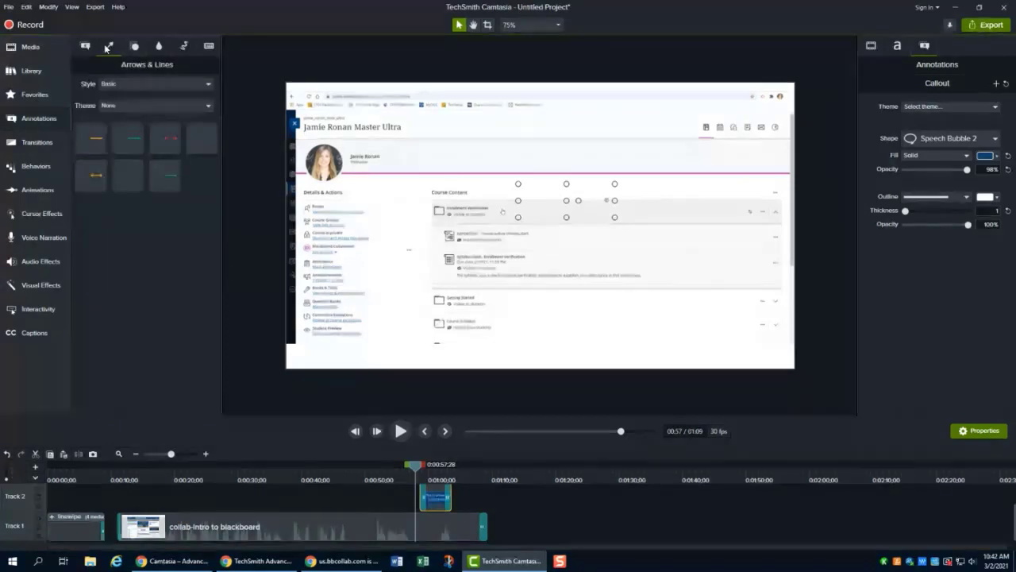
click(135, 47)
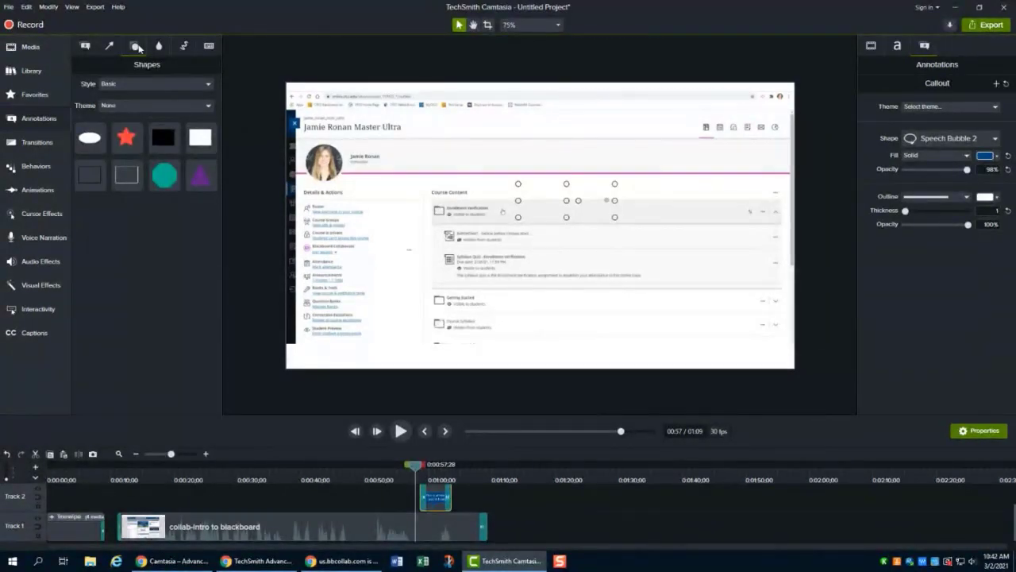
click(161, 48)
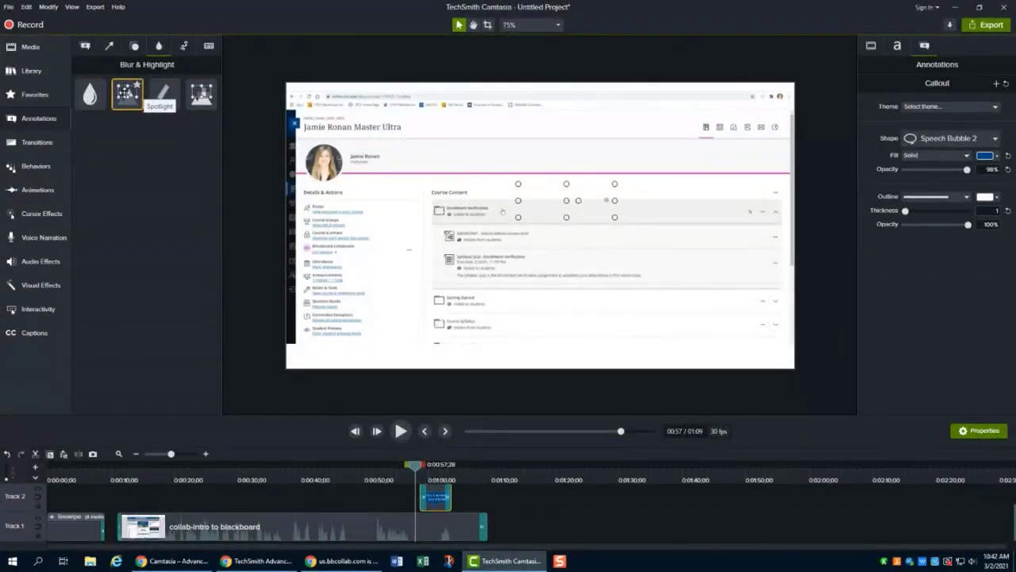
- Try a Spotlight highlight over the Details & Actions column, preview it, and delete it
drag(127, 92, 359, 343)
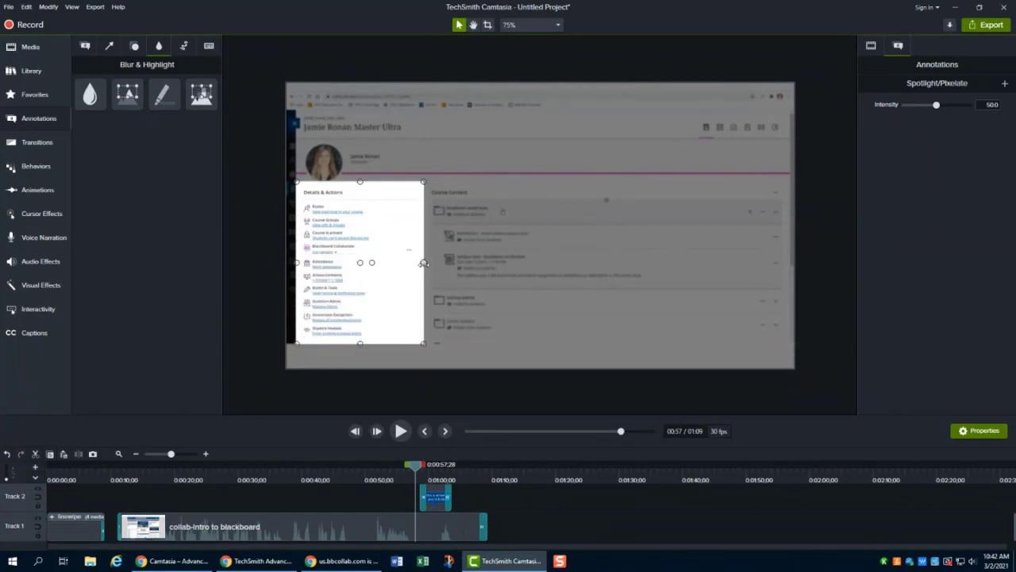
mouse_move(424, 262)
mouse_down()
mouse_move(434, 262)
mouse_move(422, 262)
mouse_up()
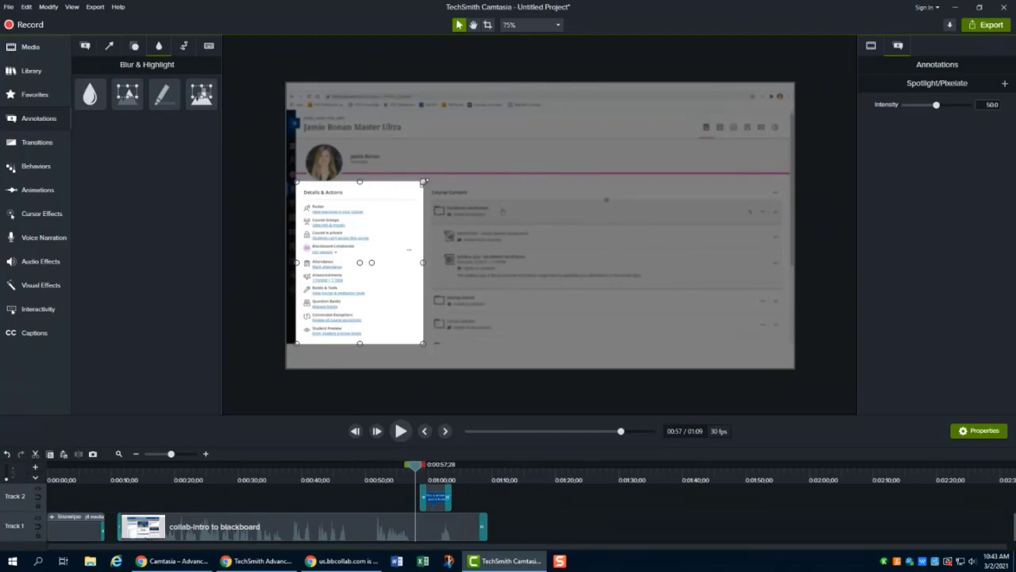
mouse_move(423, 182)
mouse_down()
mouse_move(387, 198)
mouse_move(423, 183)
mouse_up()
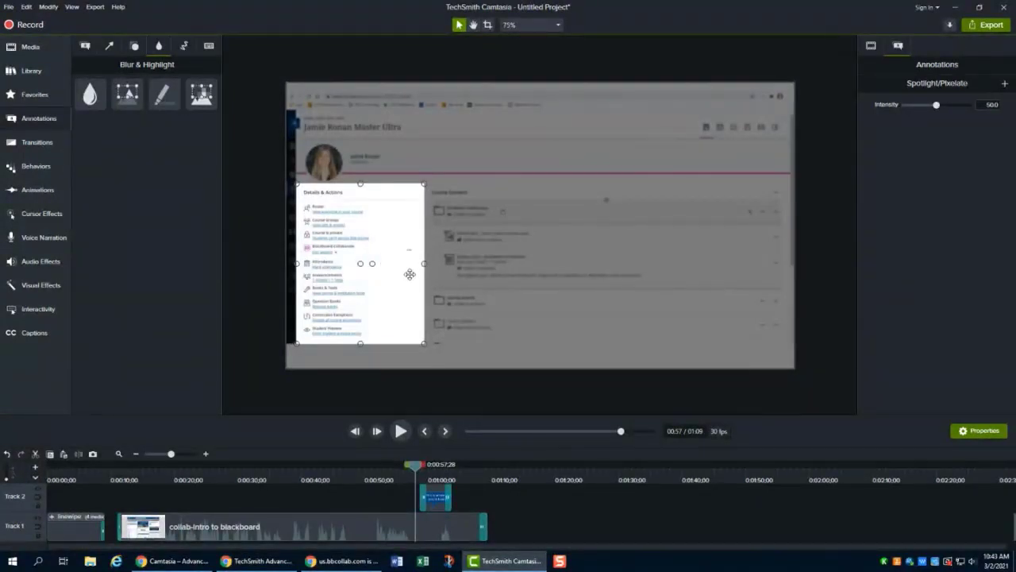
scroll(469, 505, up, 1)
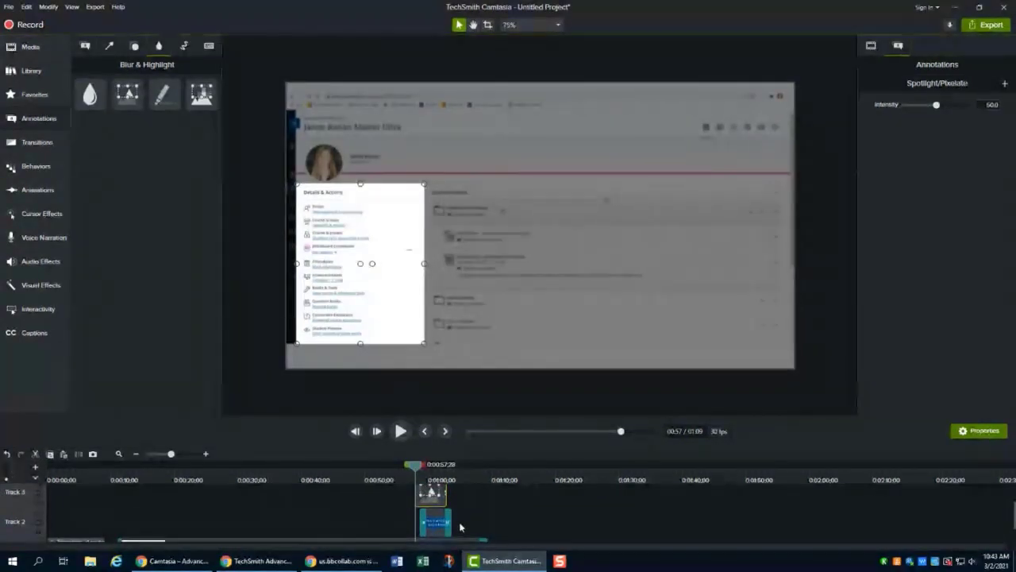
scroll(541, 523, down, 1)
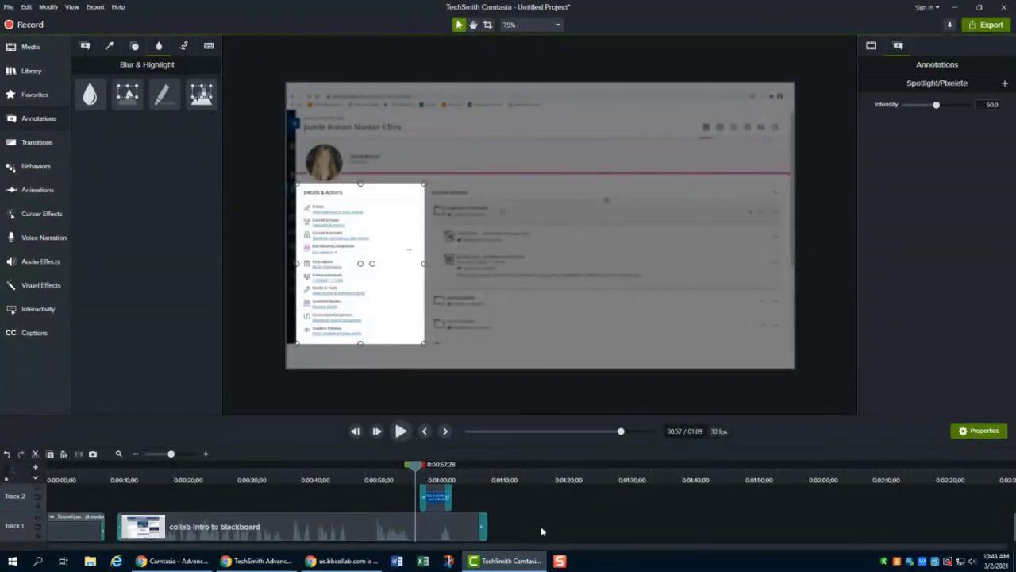
click(401, 431)
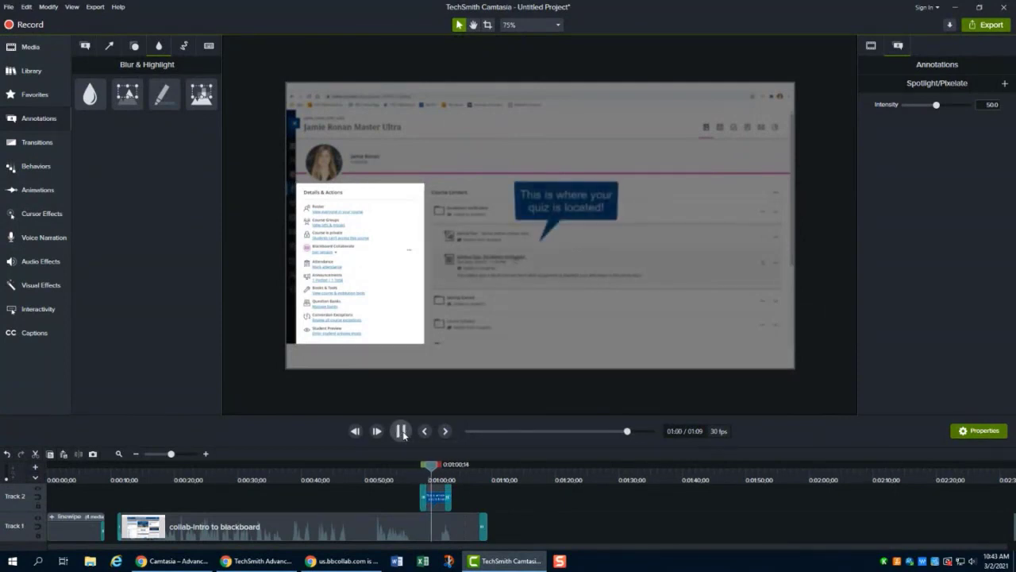
click(402, 431)
scroll(468, 526, up, 1)
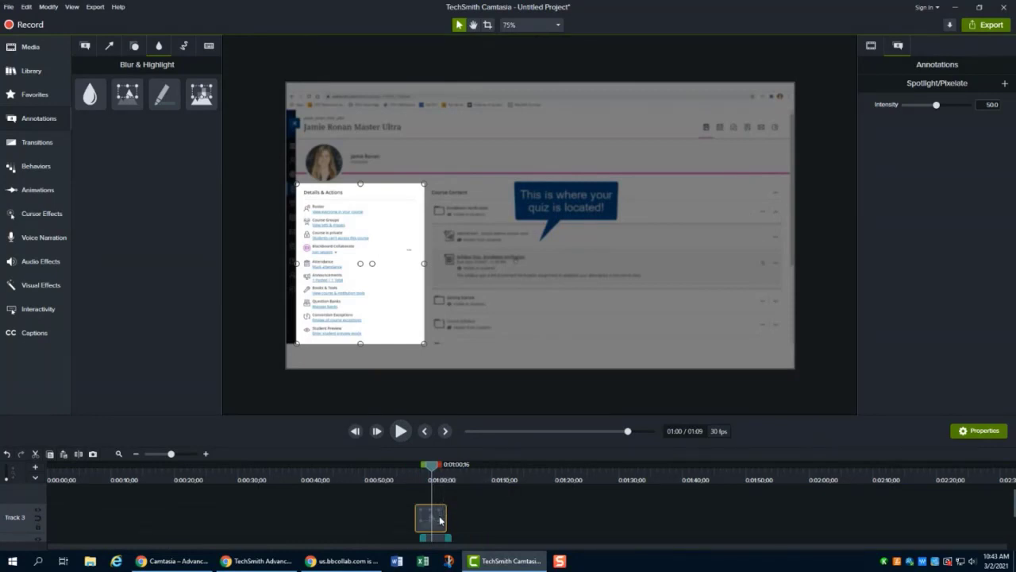
key(Delete)
scroll(441, 521, down, 2)
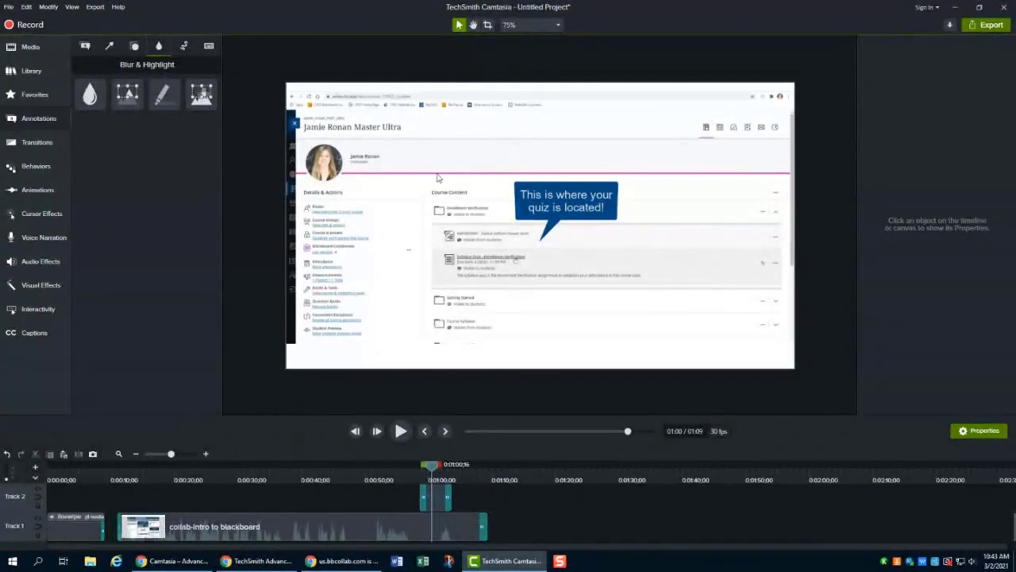
- Browse the Sketch Motion and Keystroke Callouts annotations before returning to Callouts
click(185, 47)
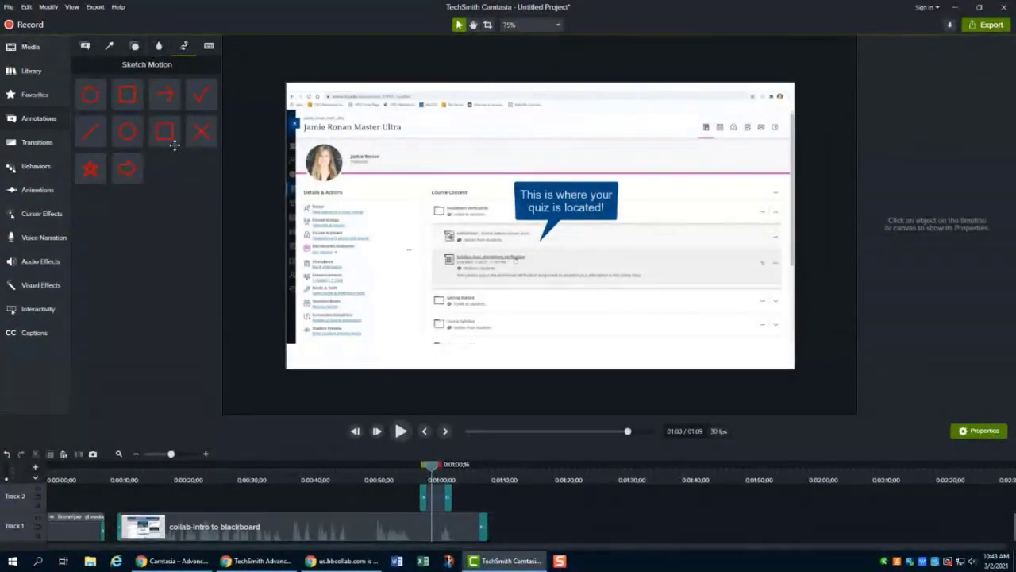
click(209, 46)
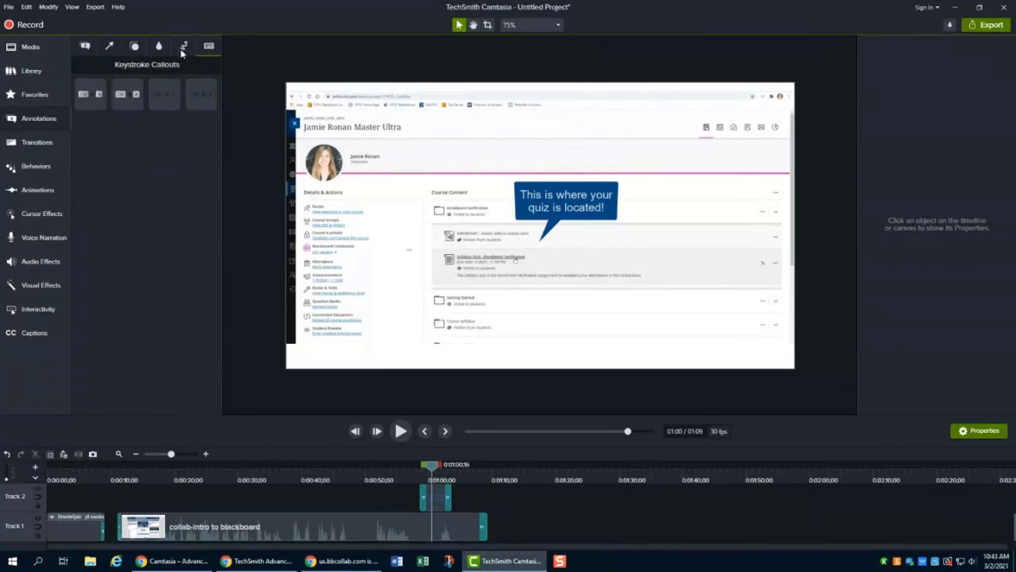
click(183, 48)
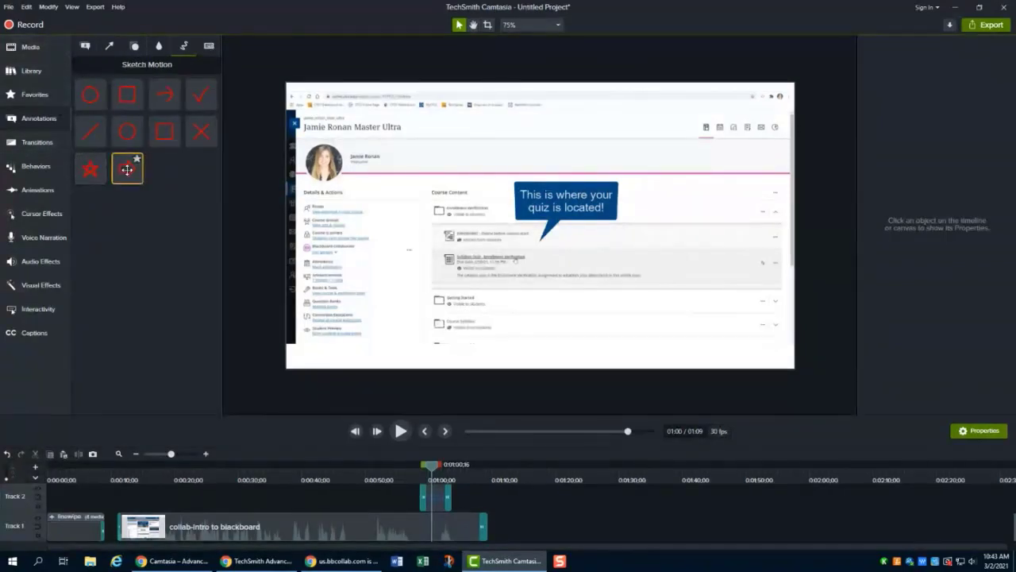
click(87, 46)
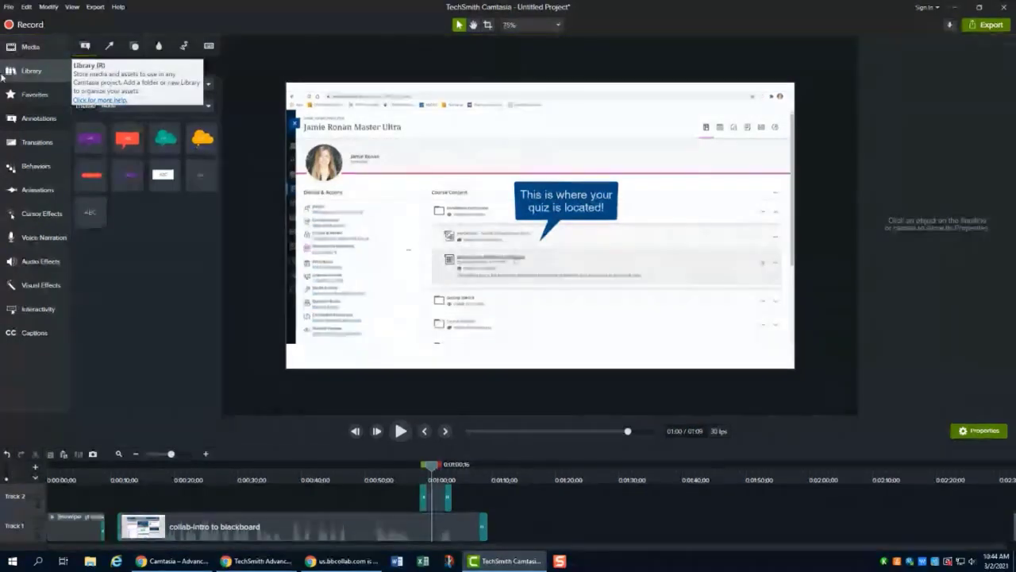
- Insert the Man 1 figure from the Library's Icons > People folder, scale it to about 32% and place it lower right
click(47, 71)
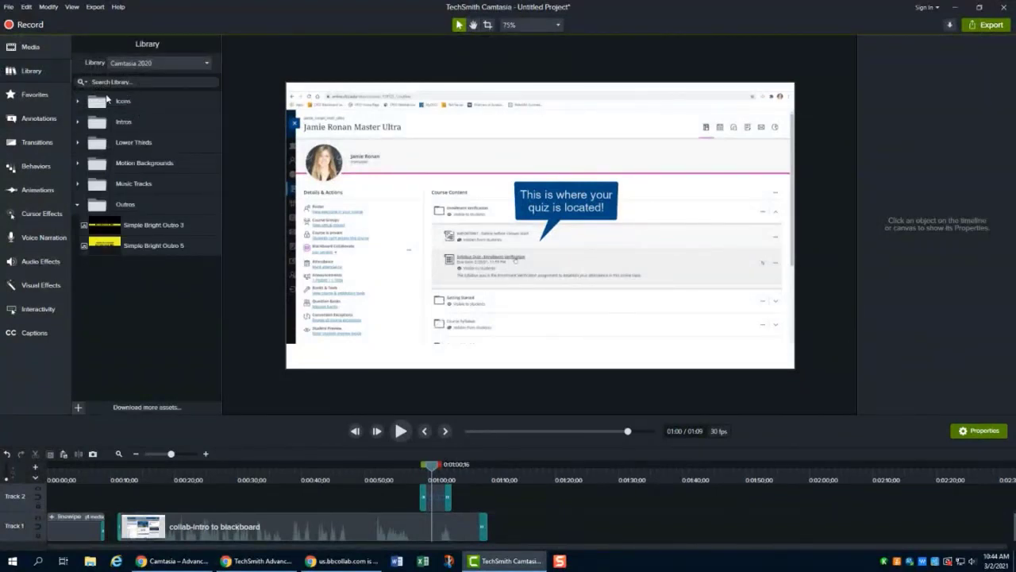
click(78, 102)
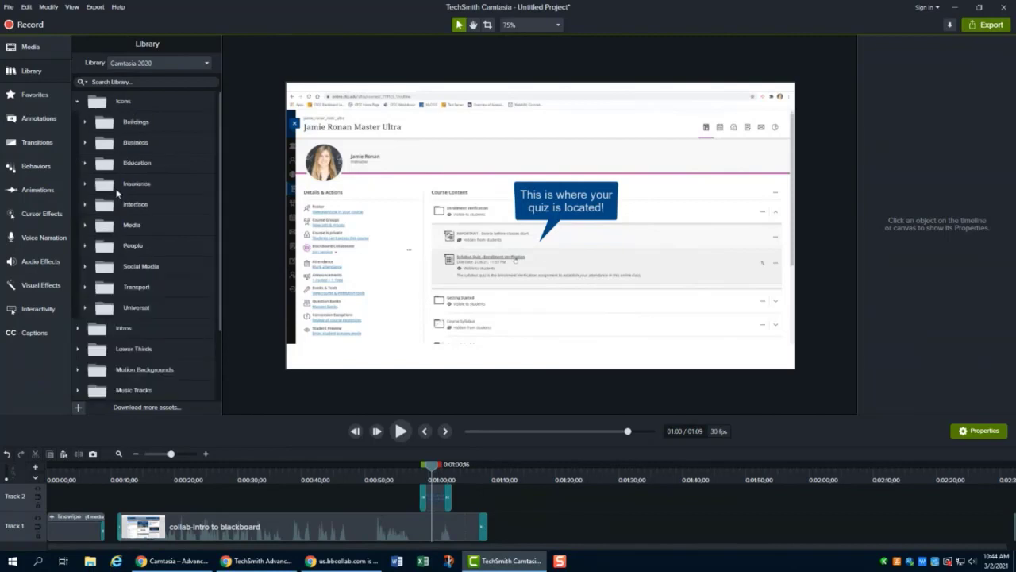
click(85, 247)
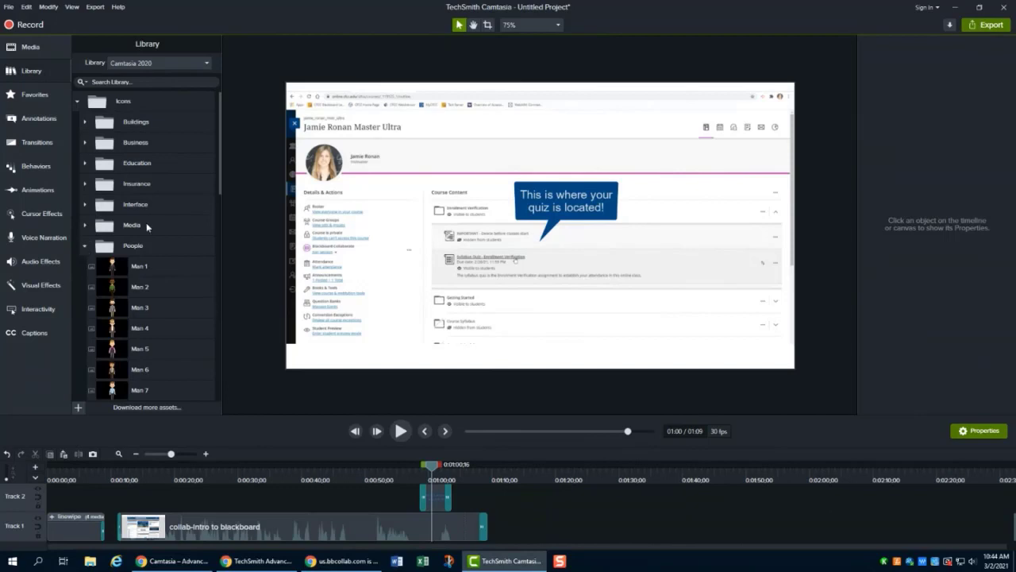
scroll(146, 222, down, 3)
scroll(156, 284, up, 1)
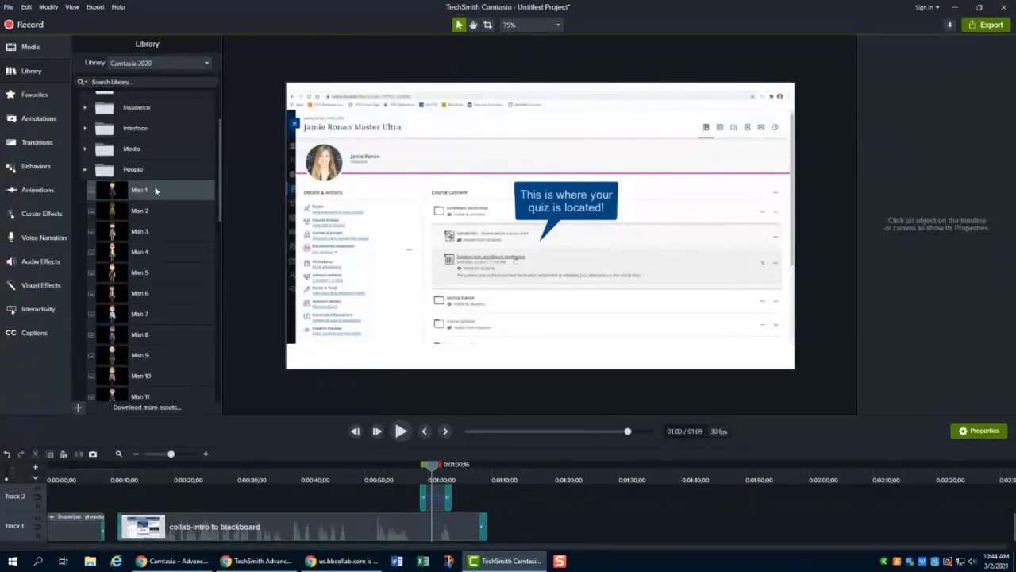
drag(137, 190, 621, 217)
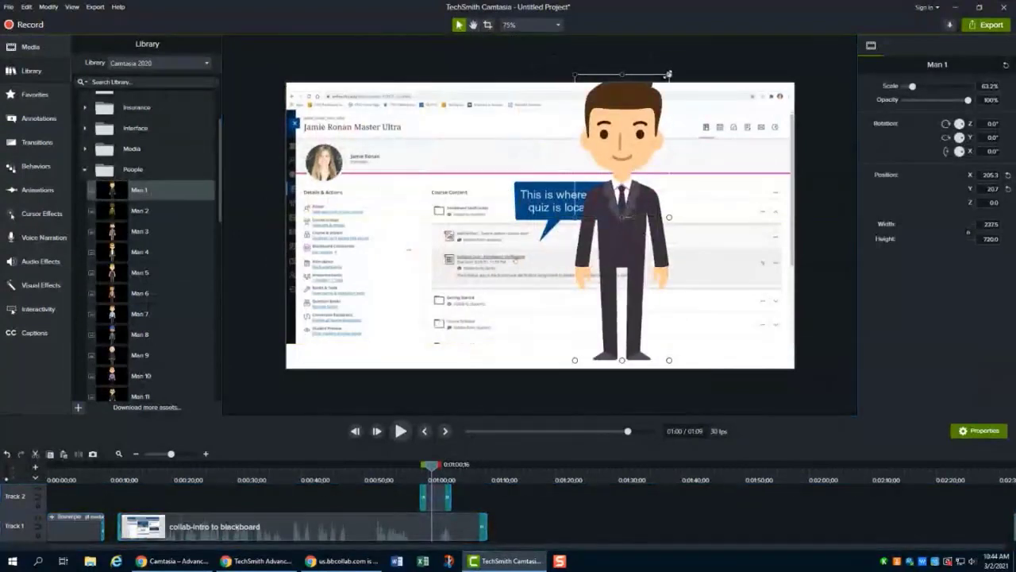
drag(670, 76, 623, 219)
drag(596, 270, 732, 263)
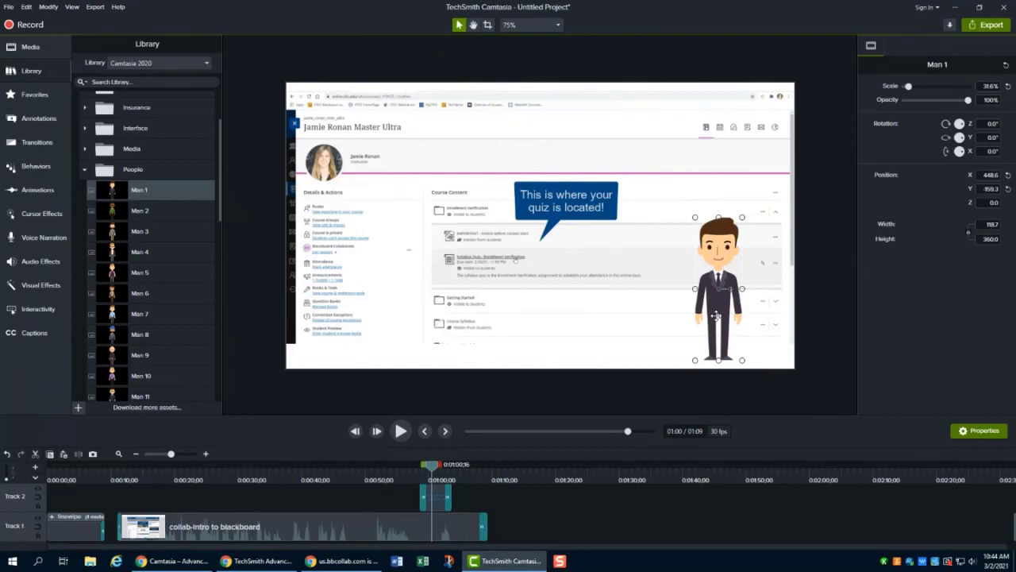
- Delete the Man 1 figure and re-insert it from the People folder, scaling it to about 38% and placing it at the right
key(Delete)
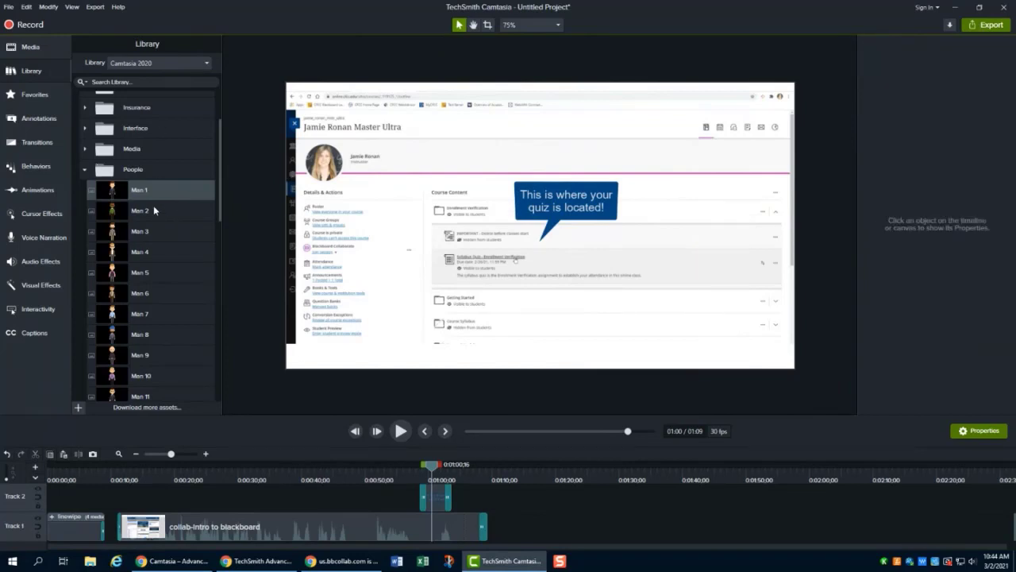
click(85, 170)
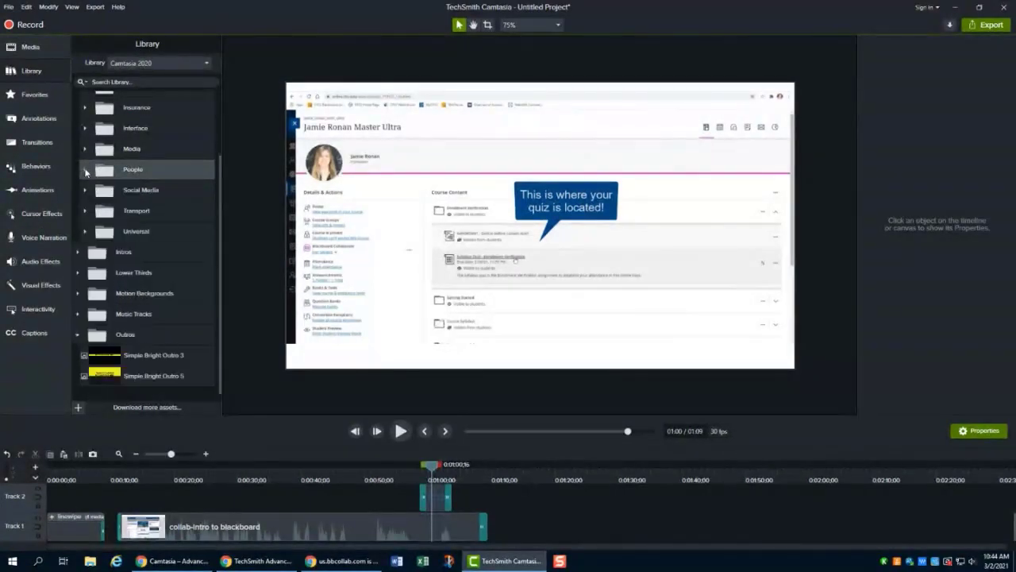
click(85, 169)
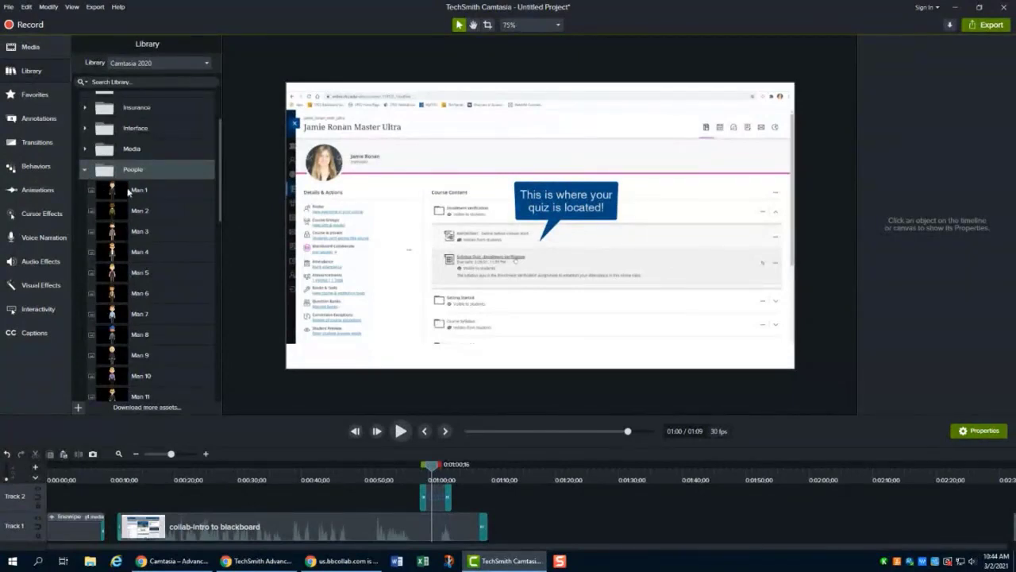
drag(131, 191, 690, 220)
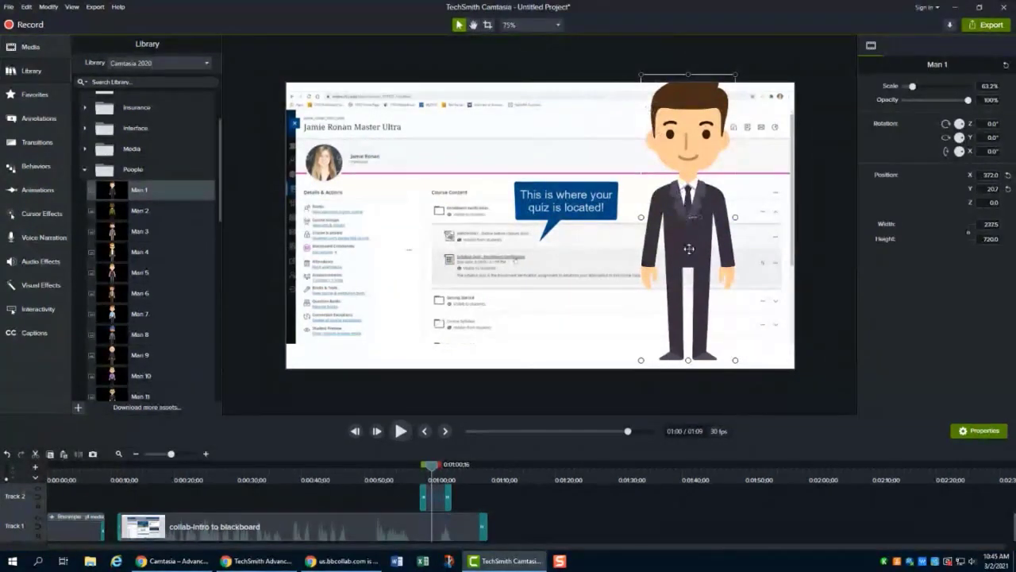
drag(641, 359, 678, 247)
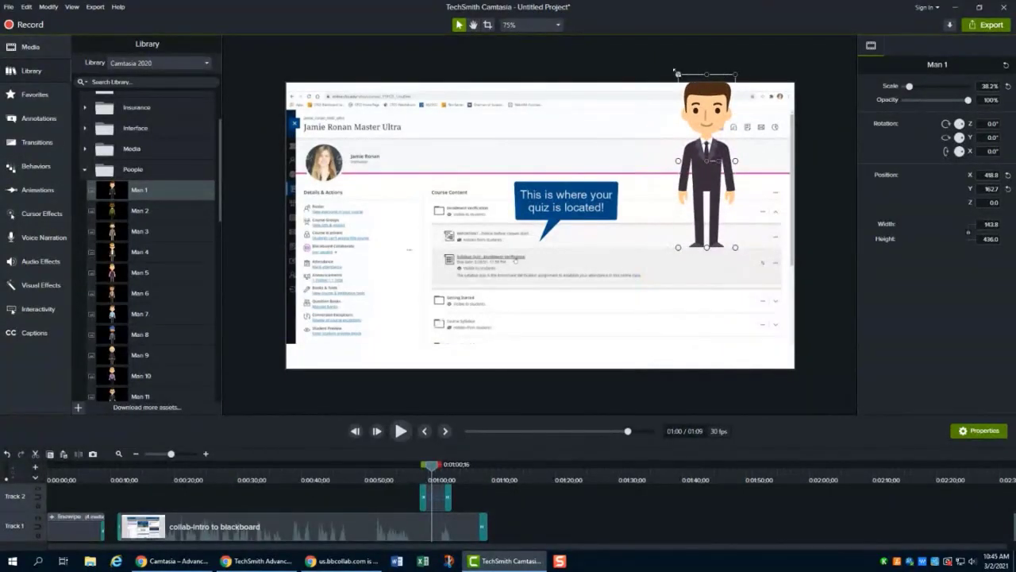
drag(707, 129, 715, 259)
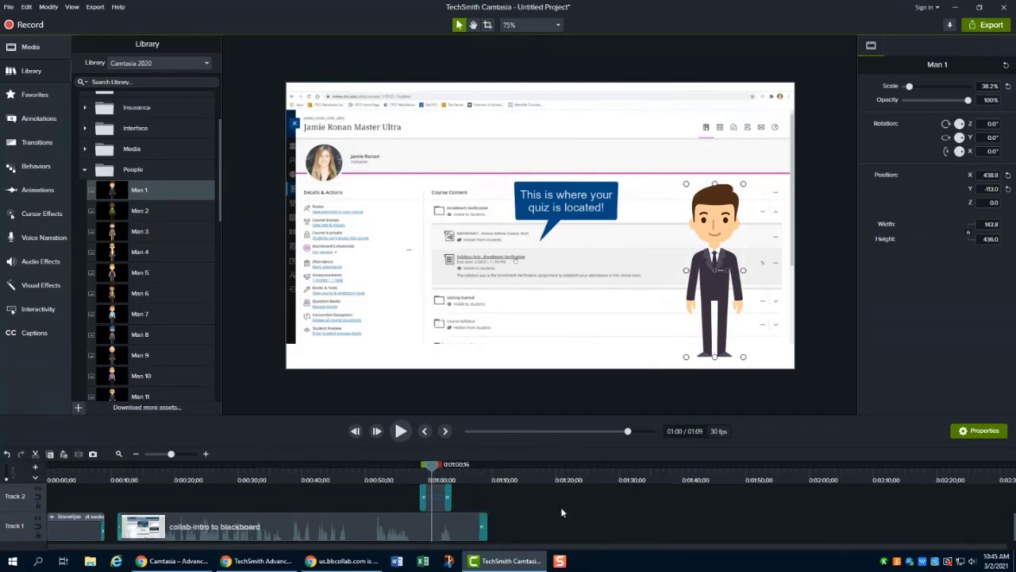
- Generate captions for the video automatically with Speech-to-Text
scroll(562, 512, up, 2)
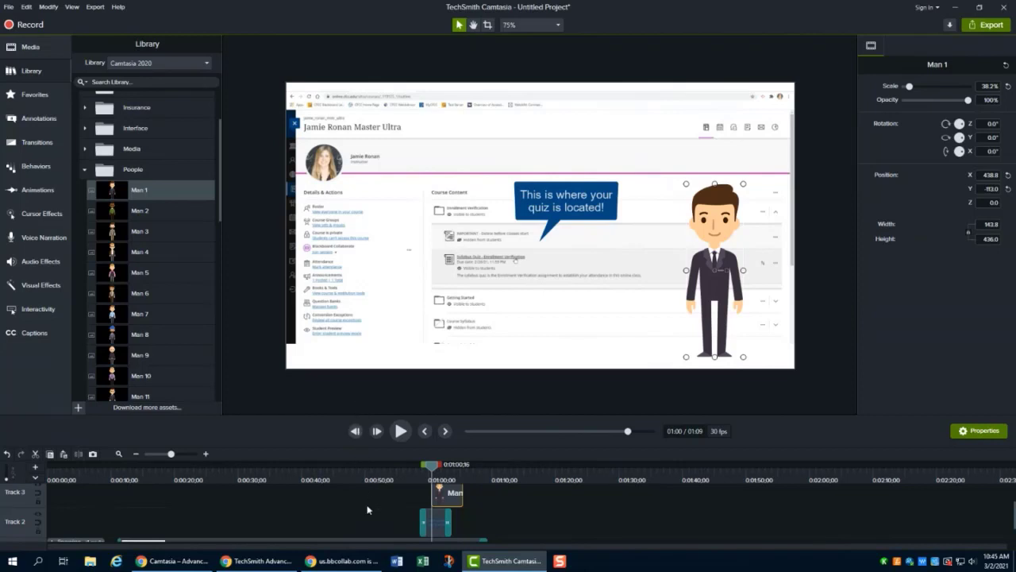
scroll(389, 507, down, 1)
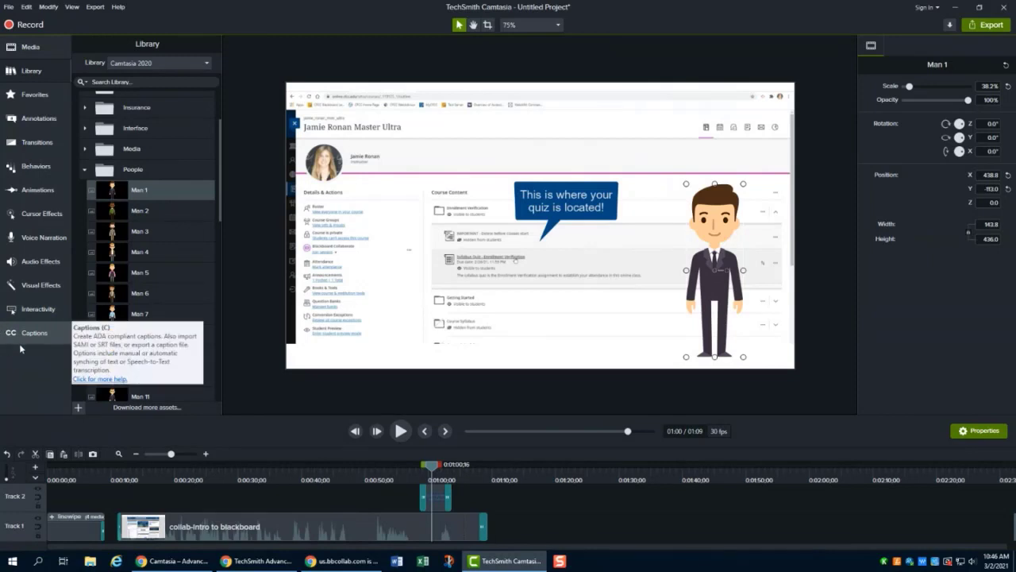
click(62, 339)
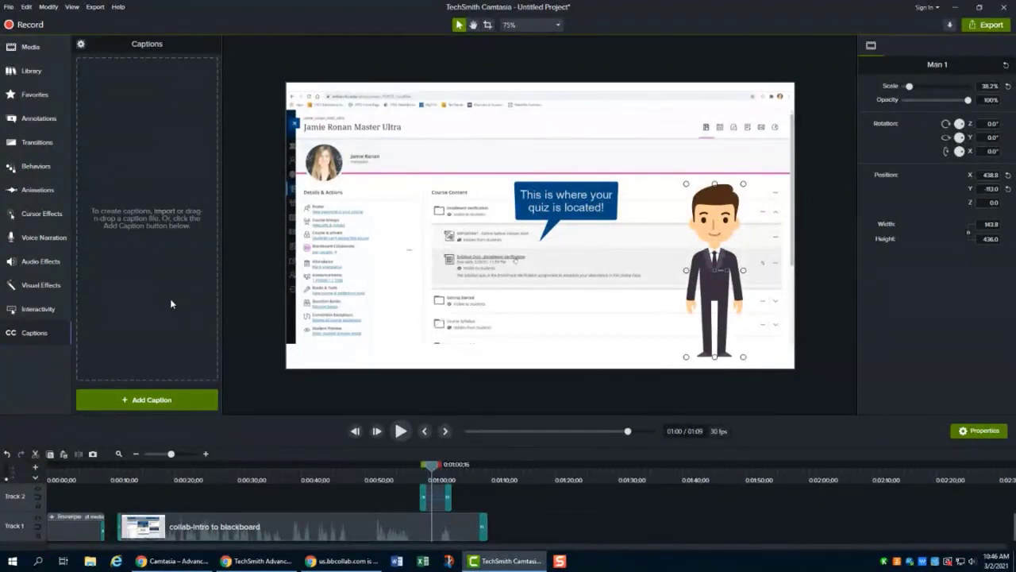
click(81, 44)
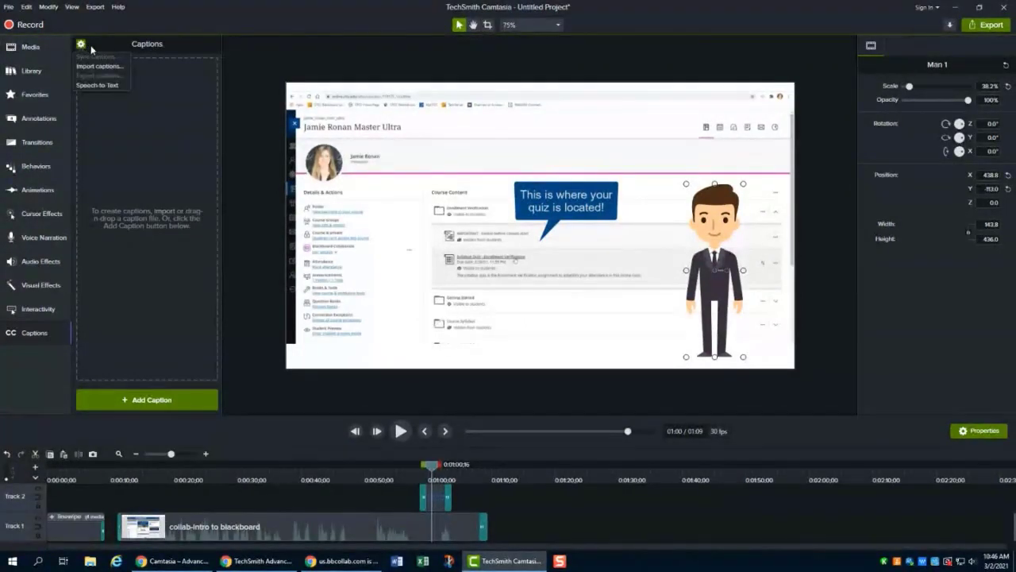
click(114, 91)
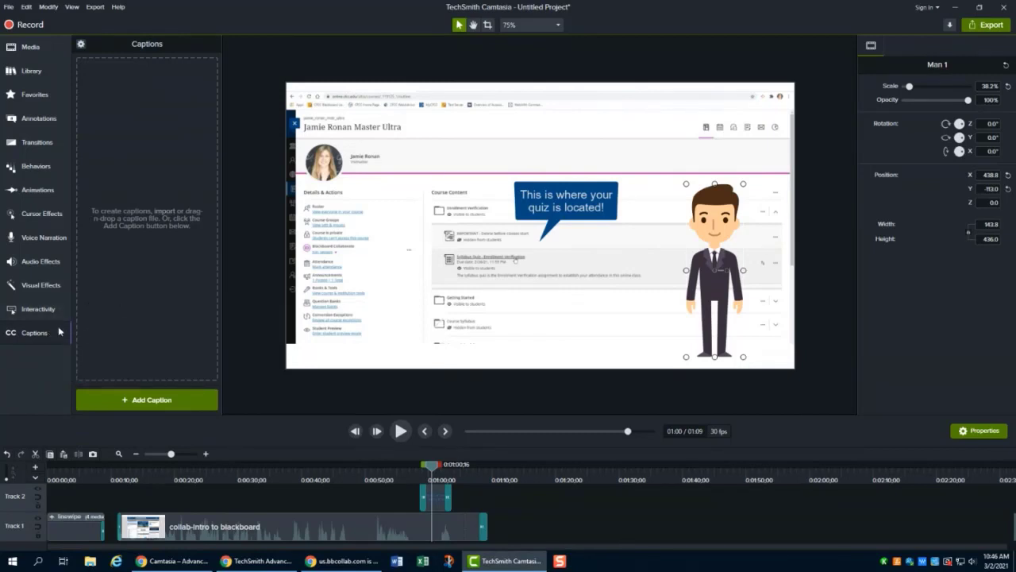
click(81, 44)
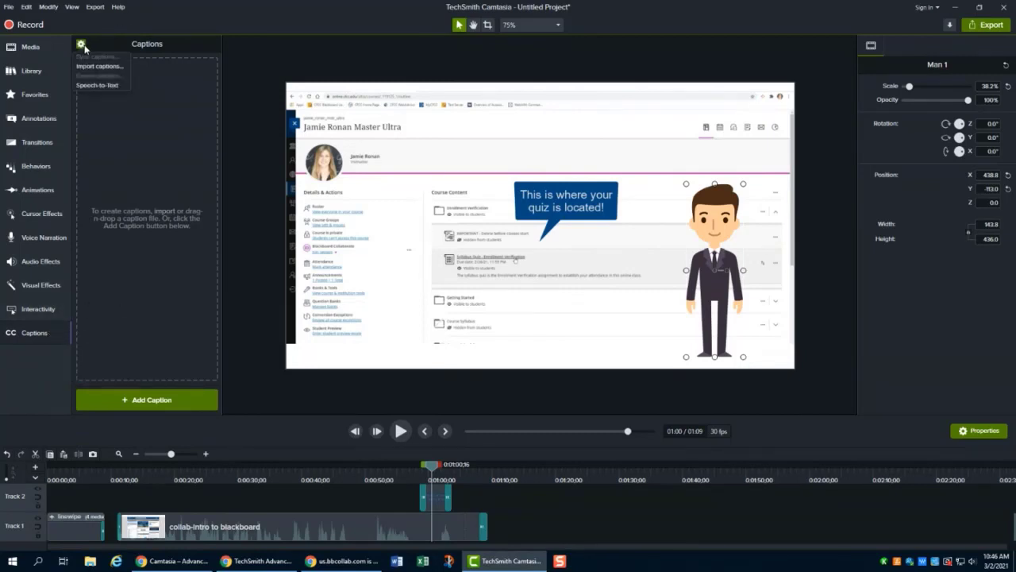
click(121, 85)
drag(527, 190, 528, 158)
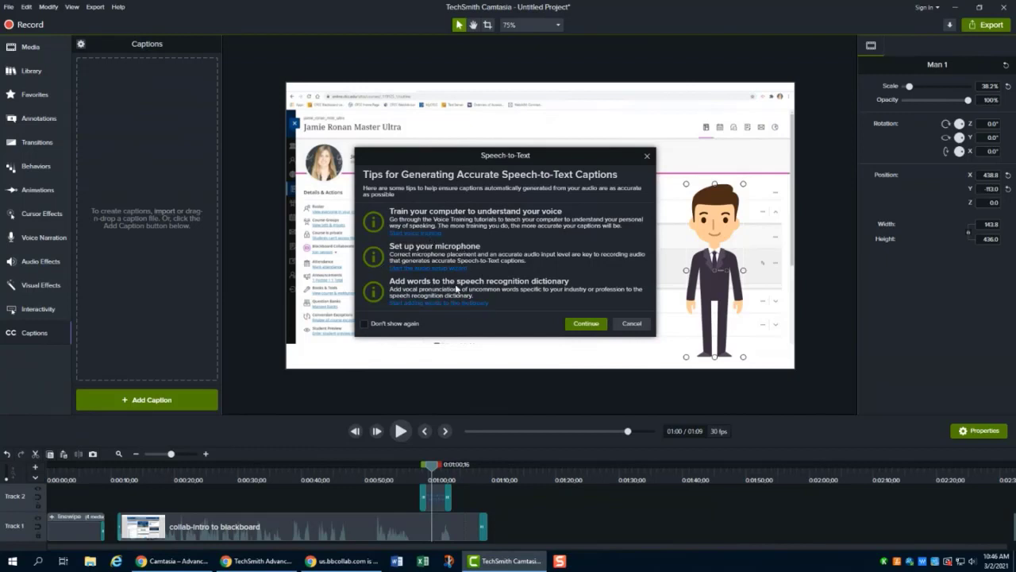
click(586, 324)
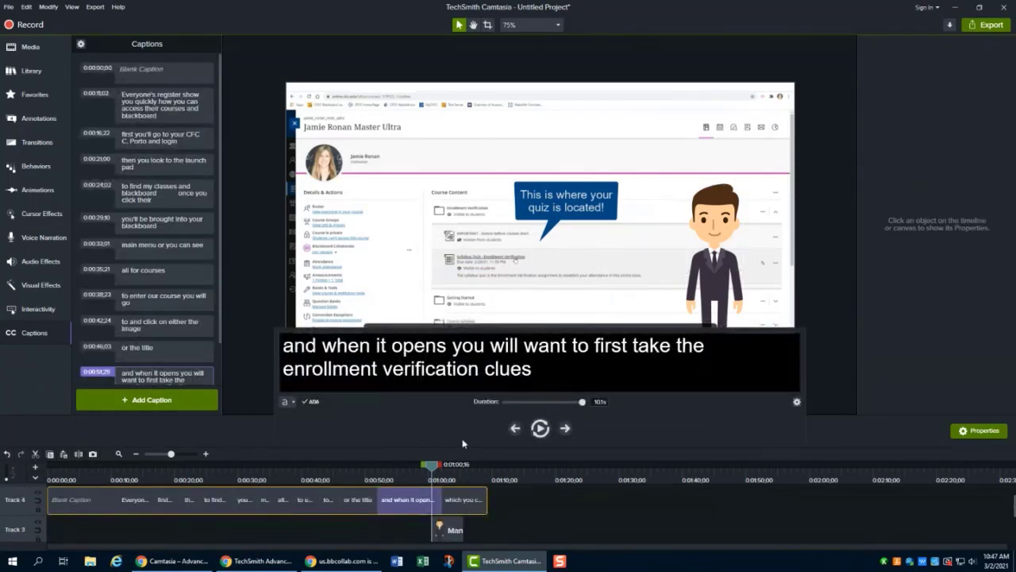
- Correct the second caption to read "first you'll go to your CFCC portal."
scroll(510, 505, down, 3)
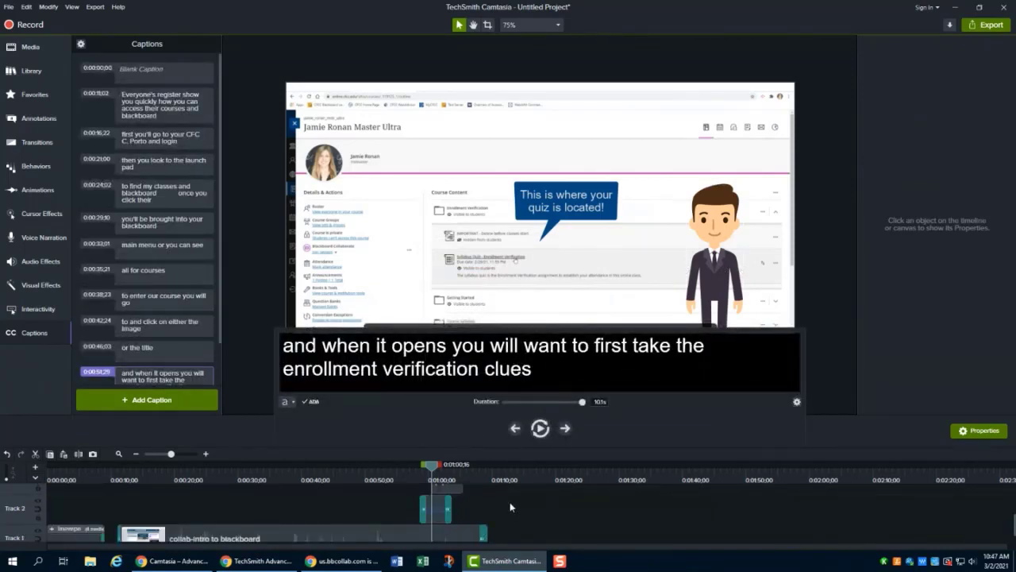
scroll(505, 509, up, 3)
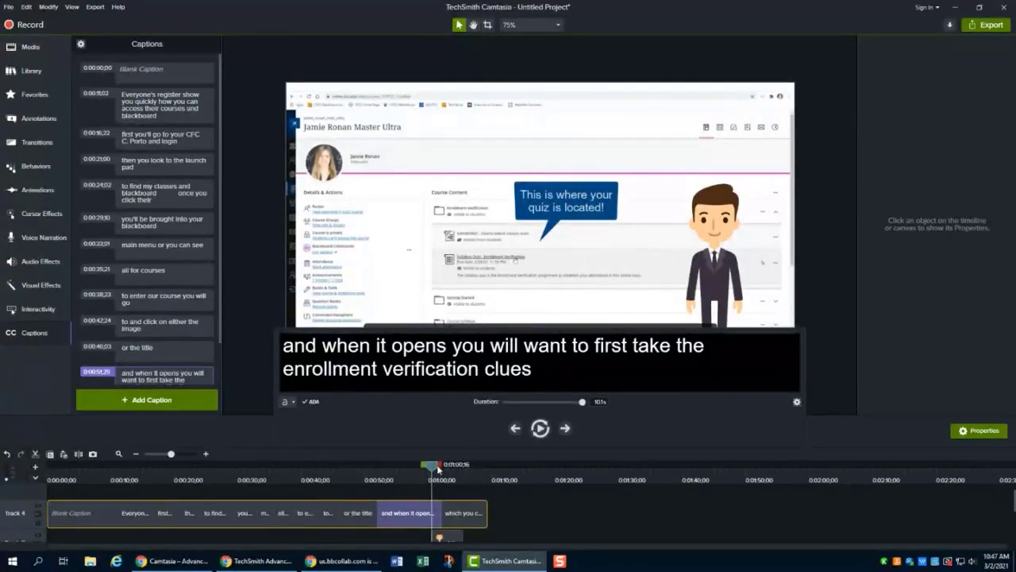
drag(434, 471, 125, 463)
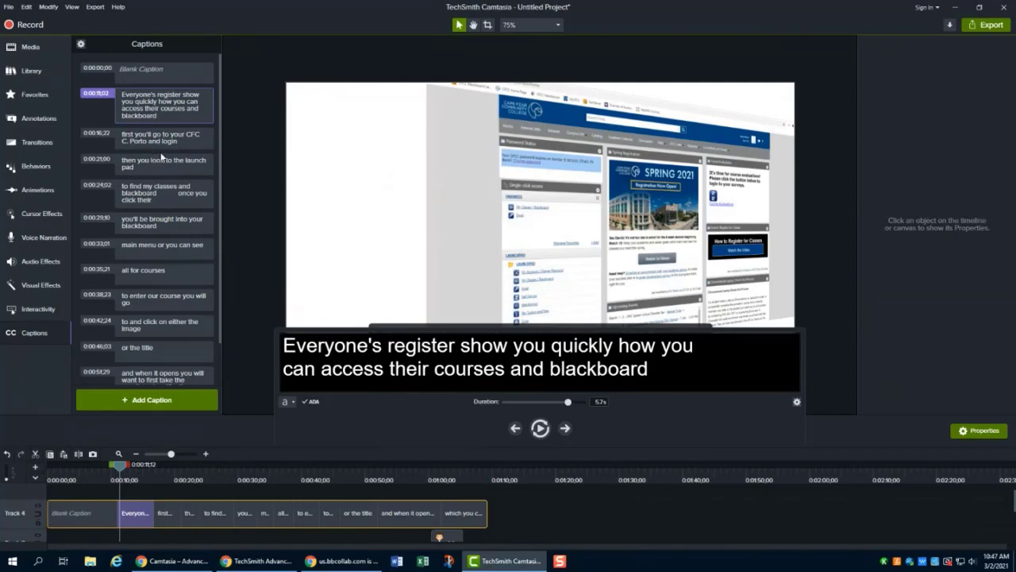
click(162, 140)
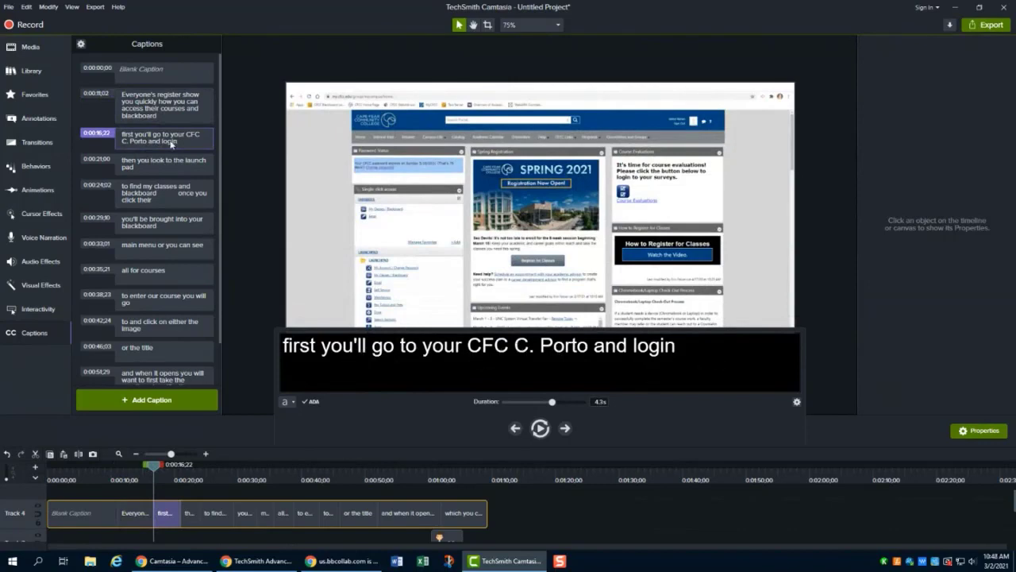
click(181, 164)
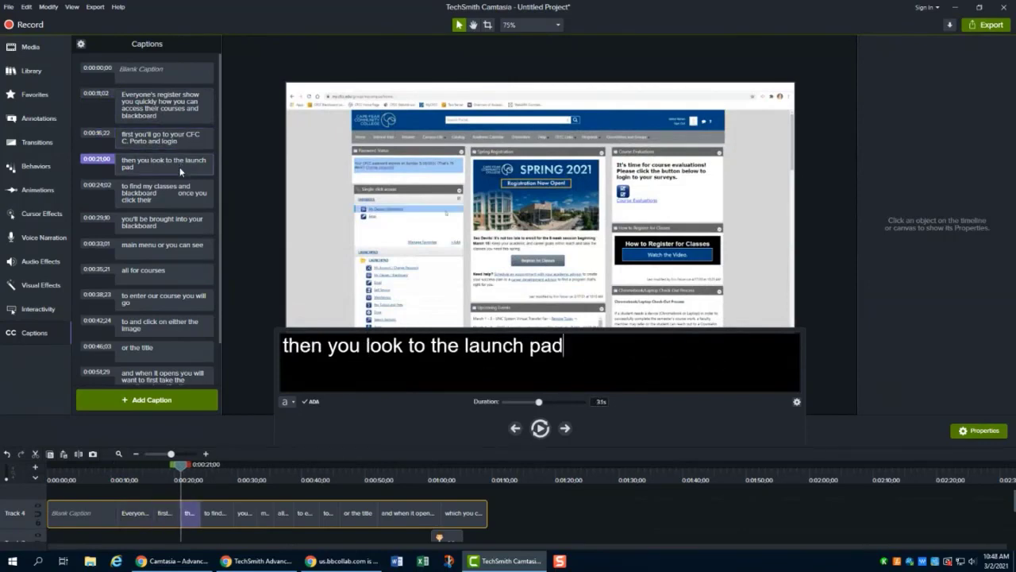
click(188, 146)
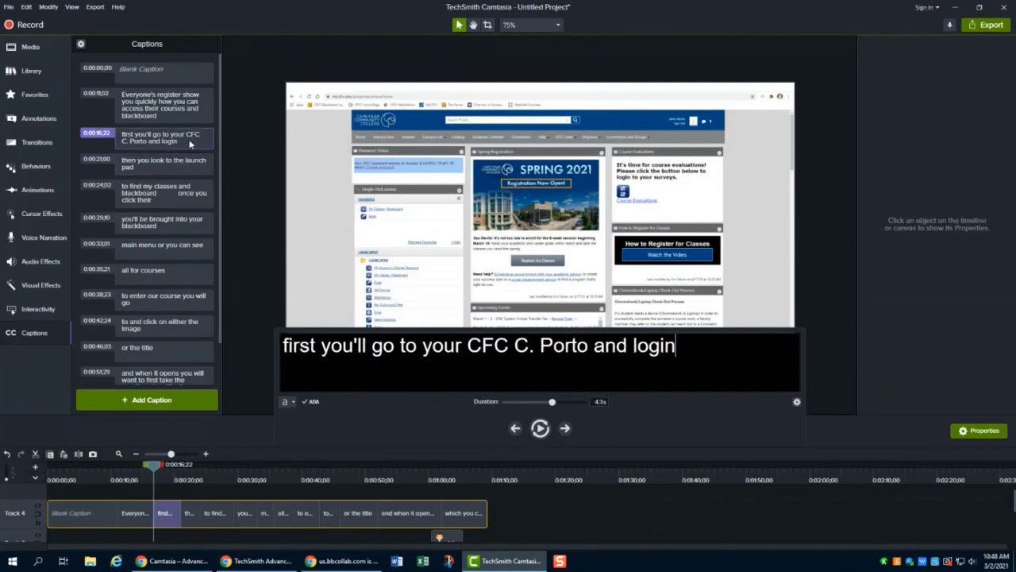
drag(685, 347, 512, 346)
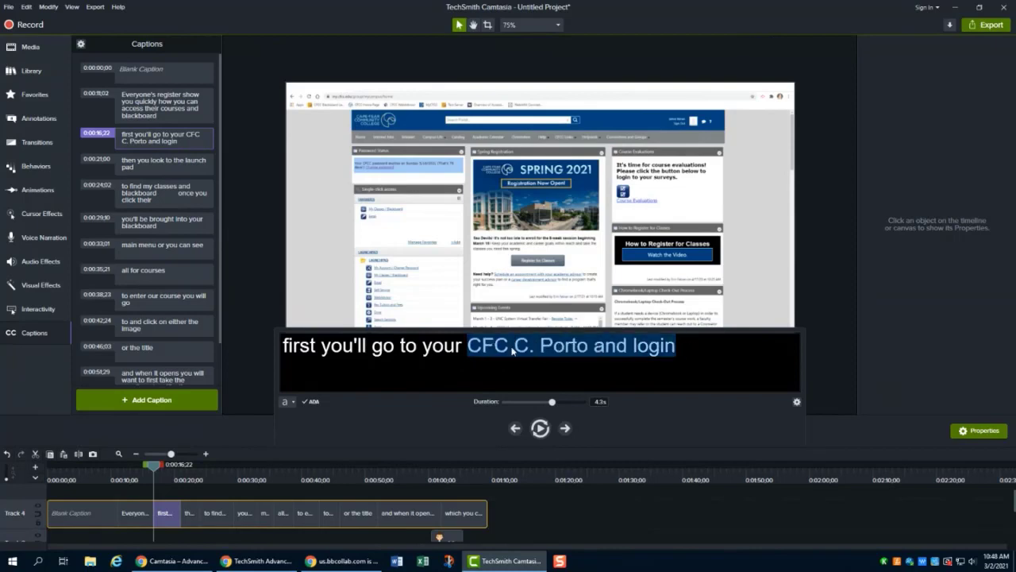
text(C)
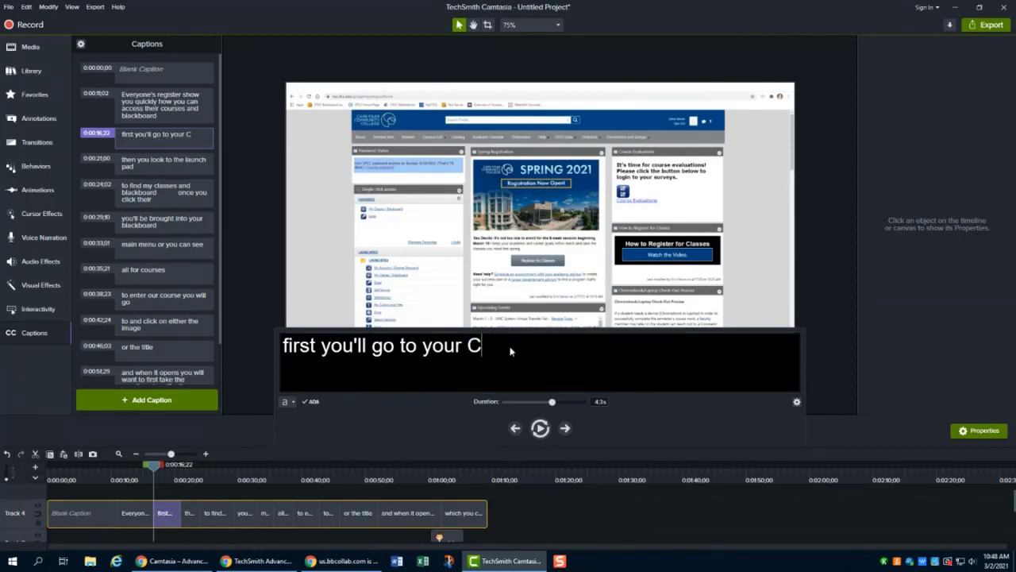
text(FCC portal.)
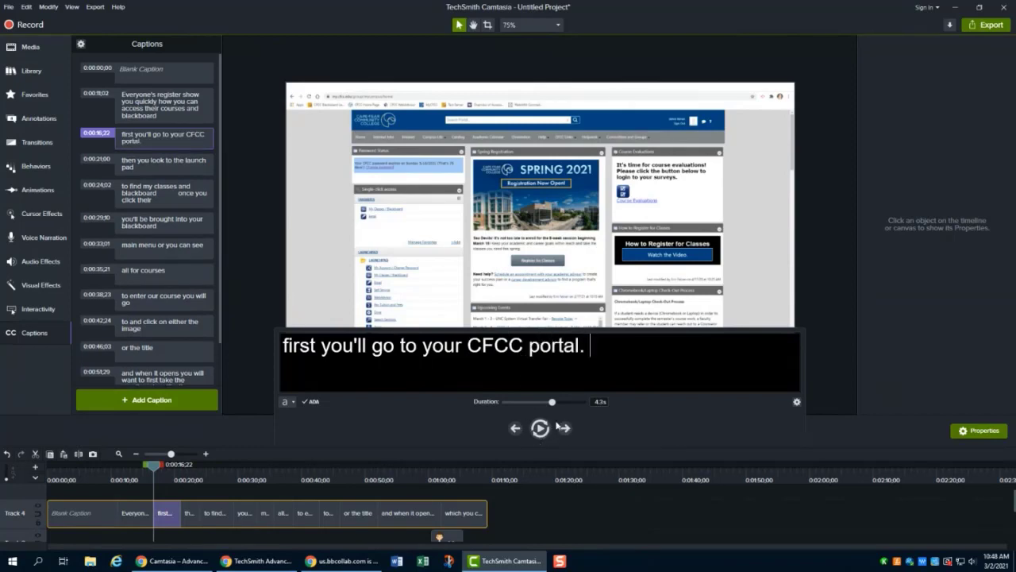
click(251, 394)
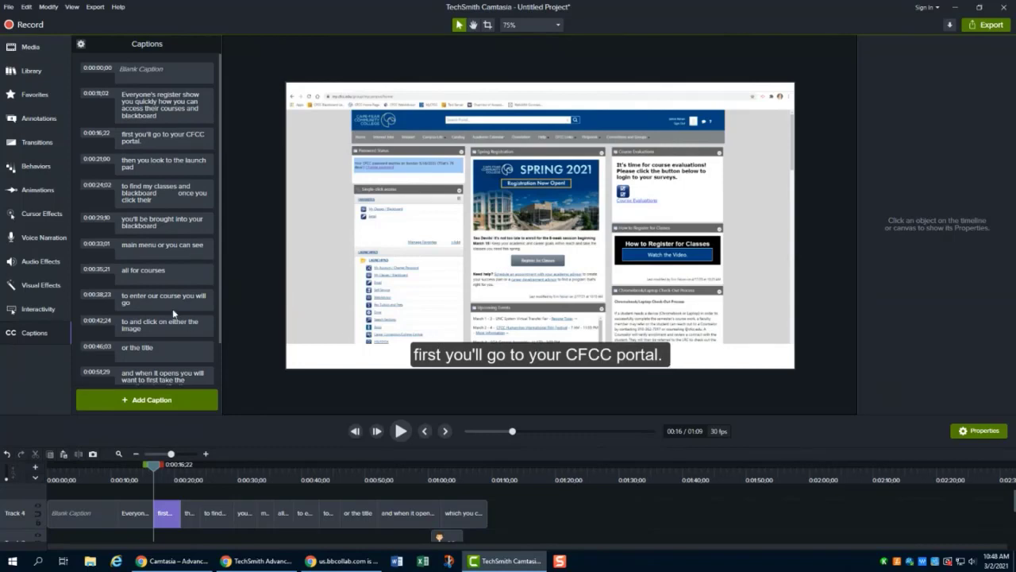
- Review the remaining generated captions one by one against the video
scroll(169, 314, down, 2)
scroll(168, 309, up, 2)
click(163, 226)
click(172, 251)
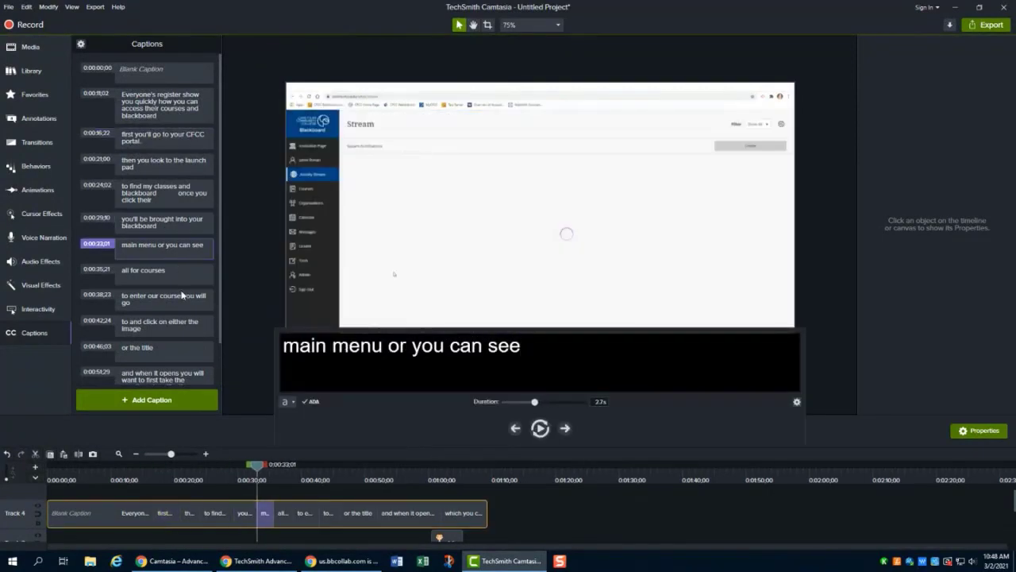
click(185, 295)
click(173, 348)
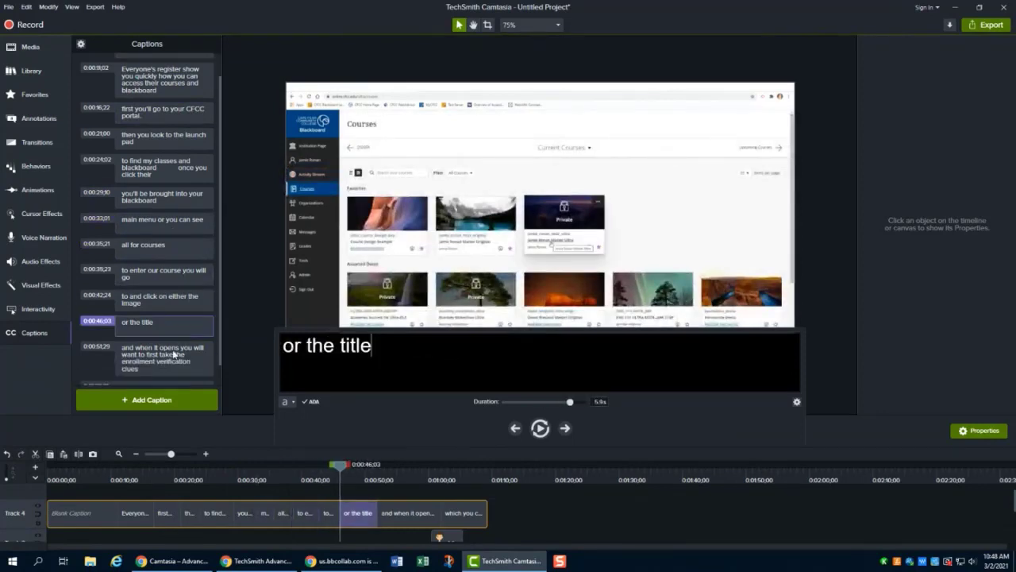
click(177, 366)
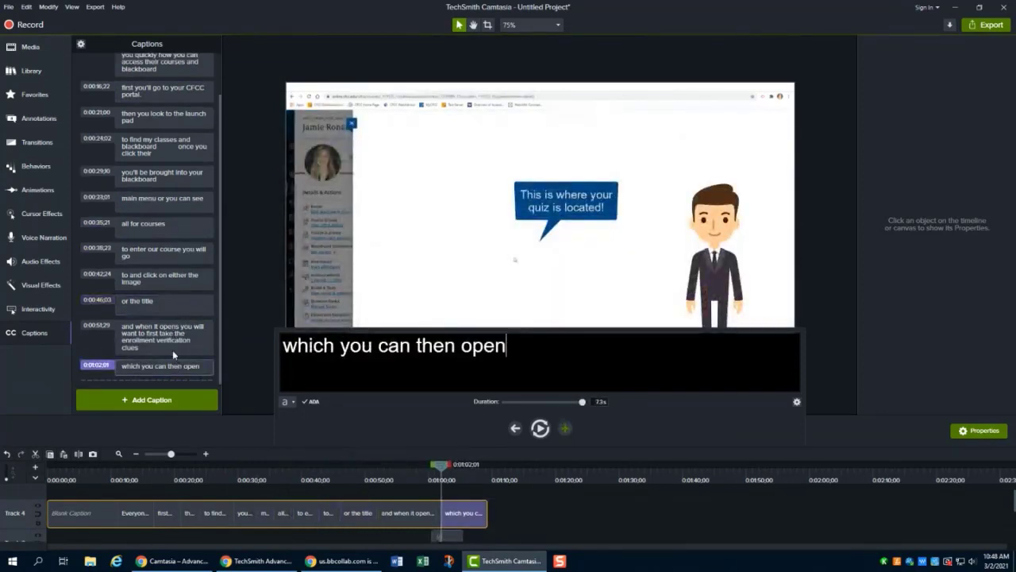
scroll(168, 197, up, 1)
click(165, 197)
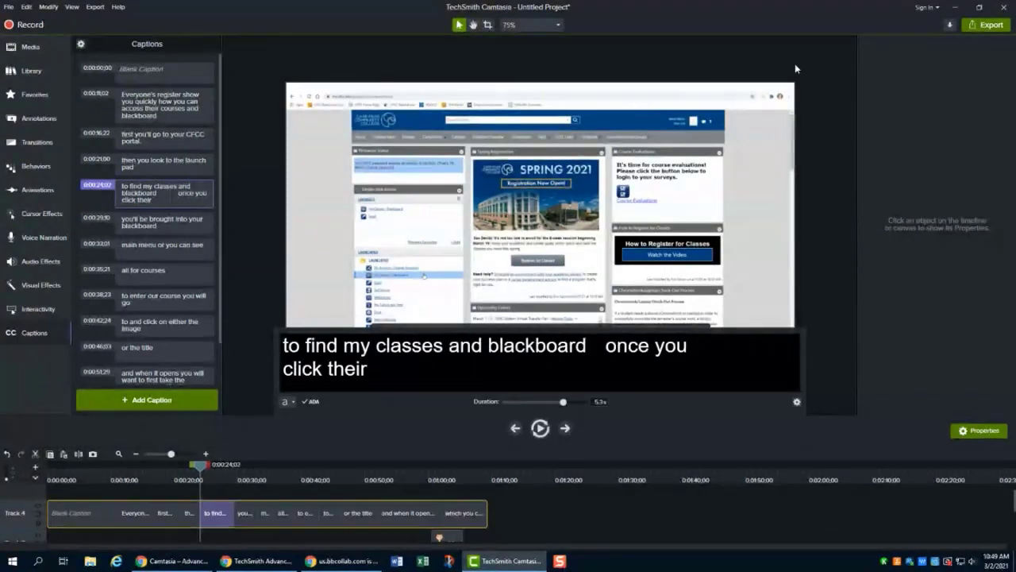
- Start a YouTube upload titled Blackboard from the export options, then cancel the wizard
click(992, 25)
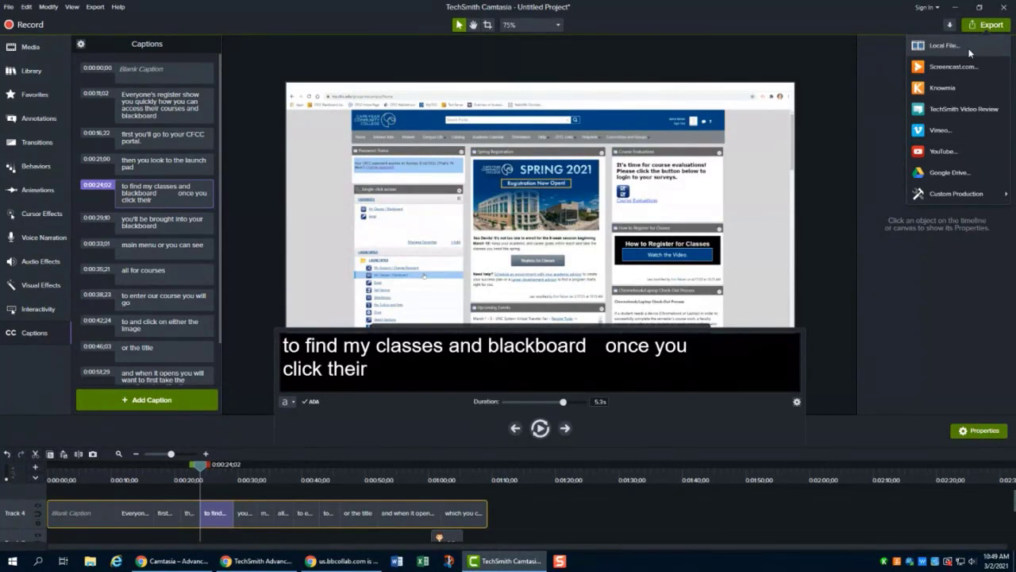
click(964, 152)
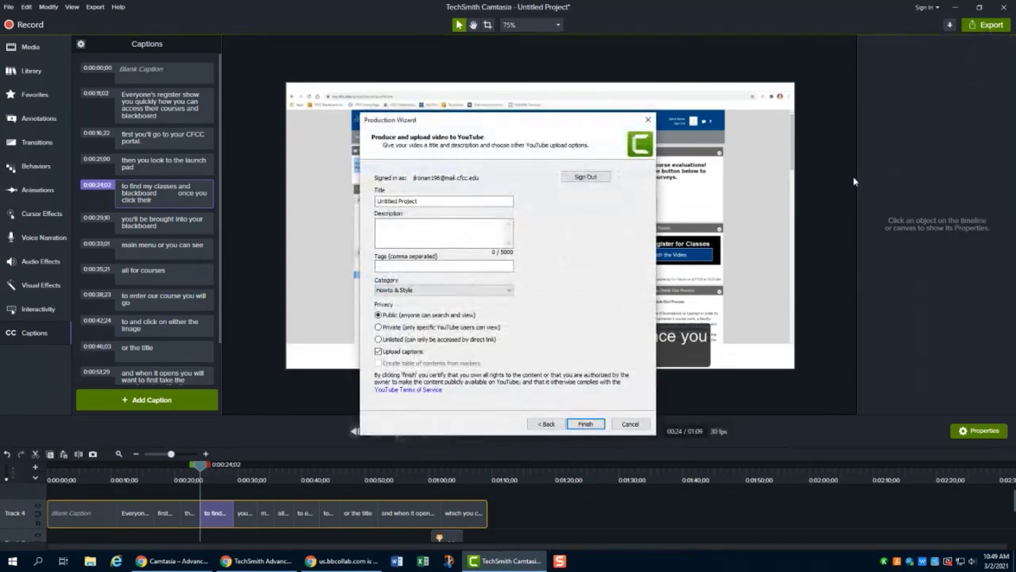
drag(574, 122, 576, 82)
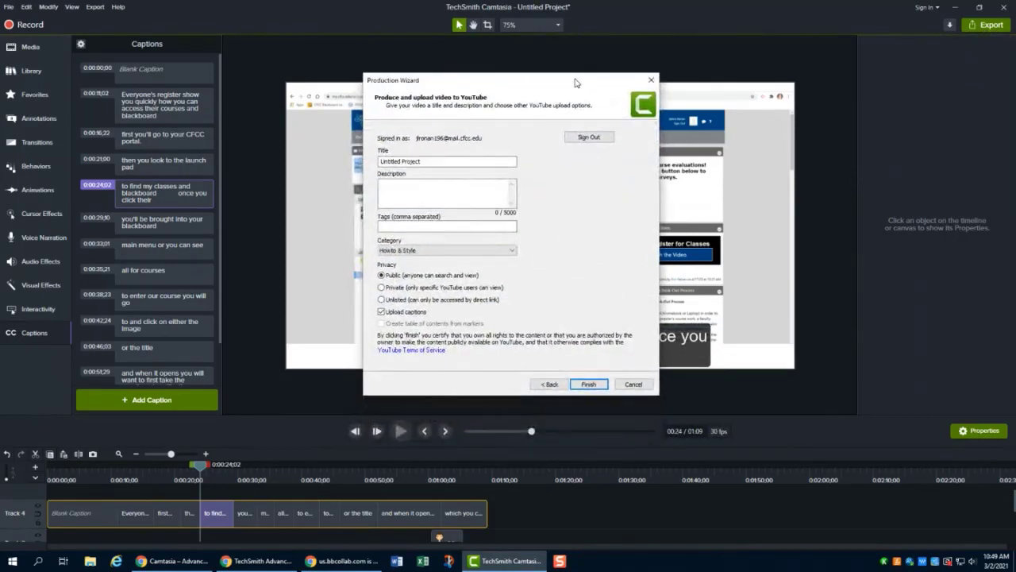
double_click(437, 162)
click(436, 162)
double_click(437, 162)
click(437, 162)
drag(436, 162, 371, 159)
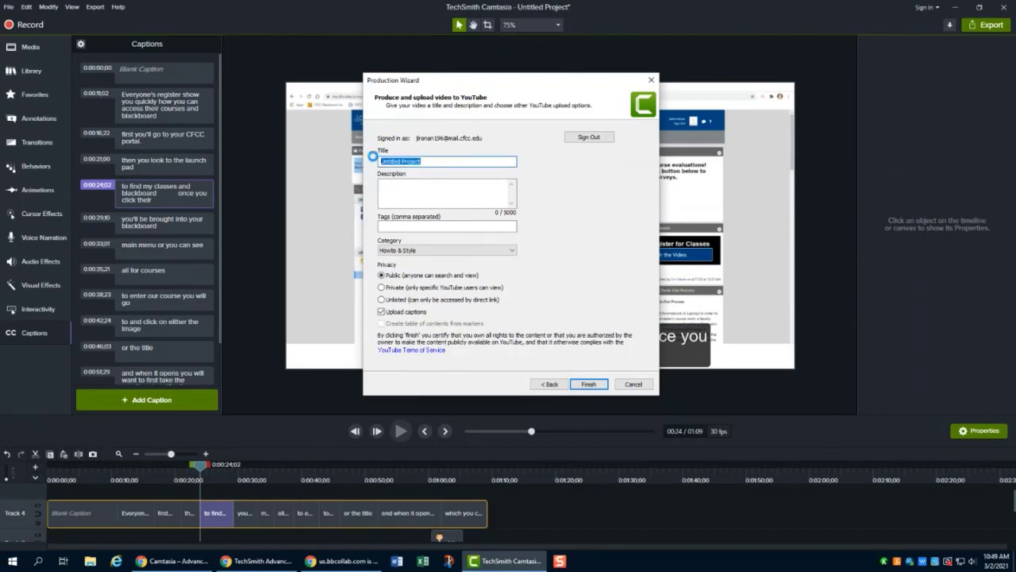
key(BackSpace)
text(Blackboard)
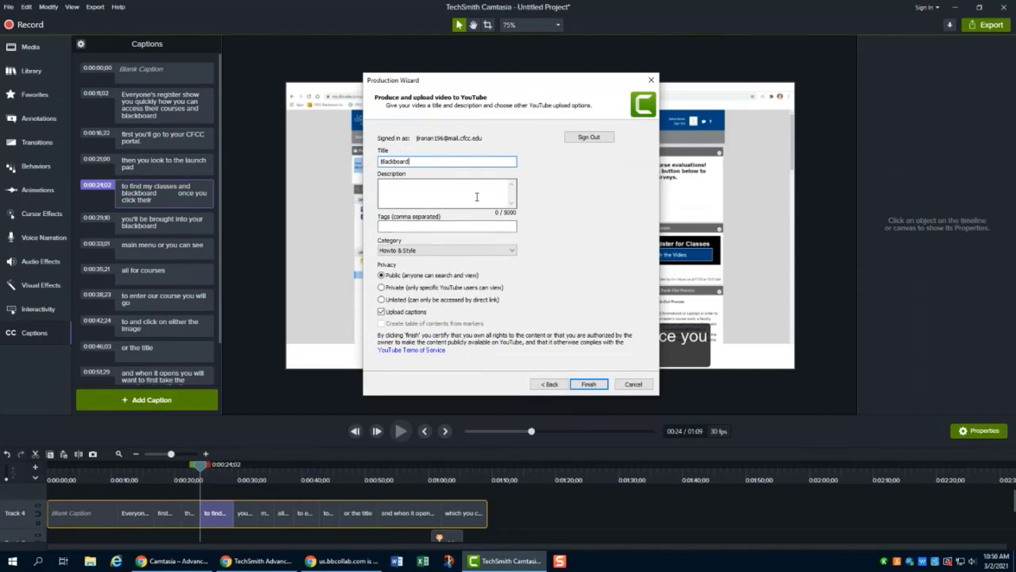
click(477, 196)
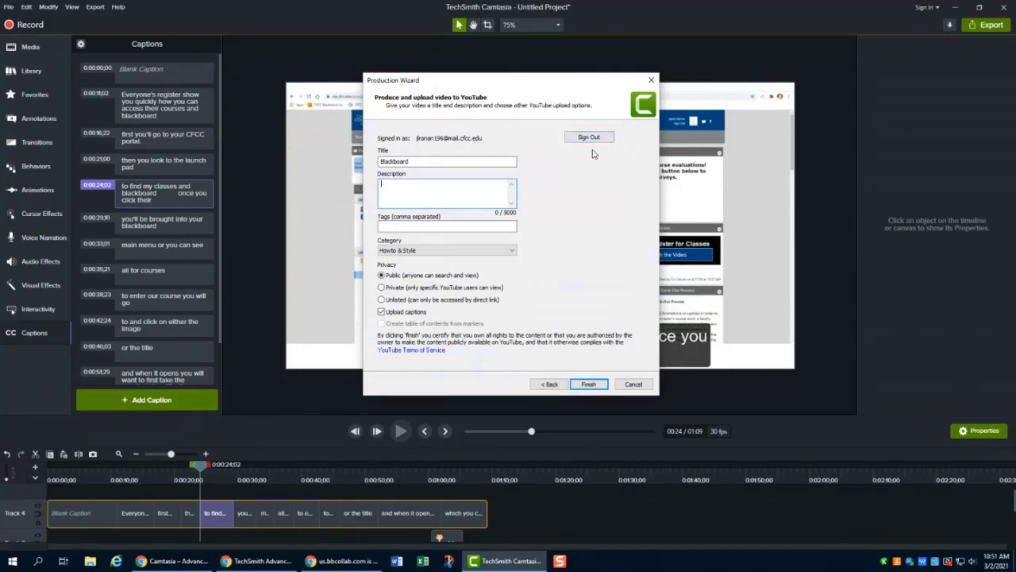
click(633, 384)
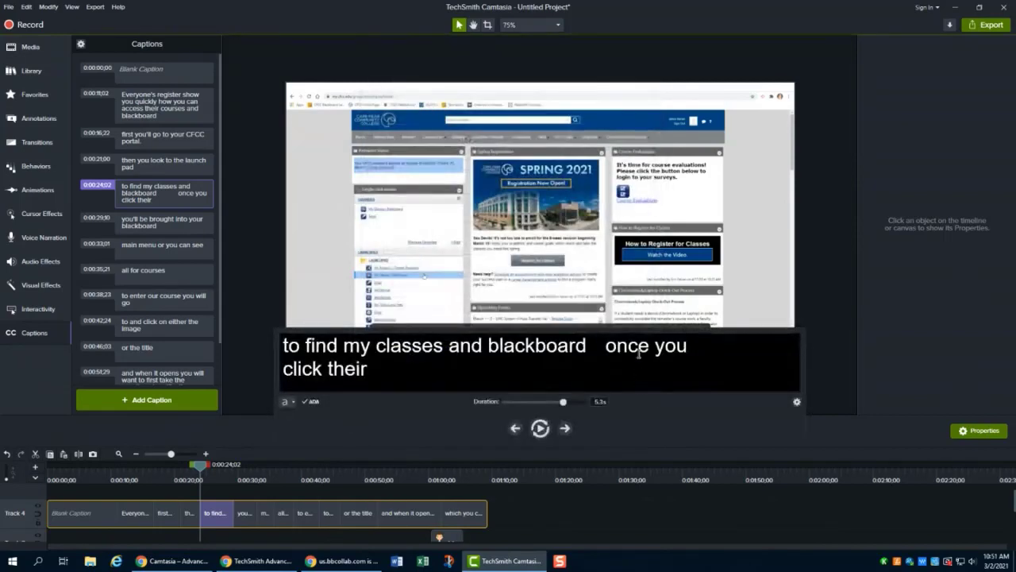
- Start a Google Drive upload from the export options, accepting the captions warning, then cancel the wizard
click(988, 25)
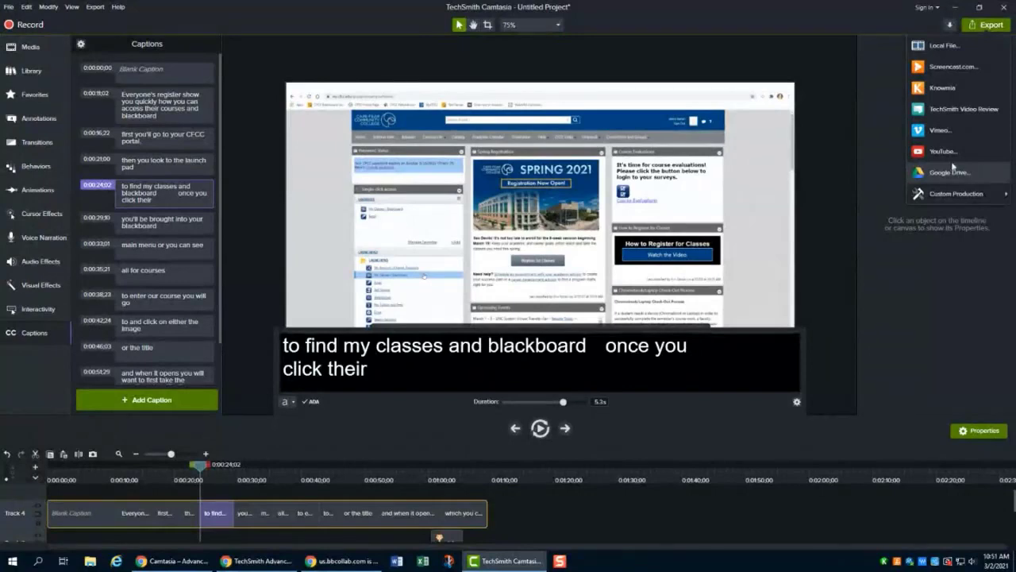
click(938, 173)
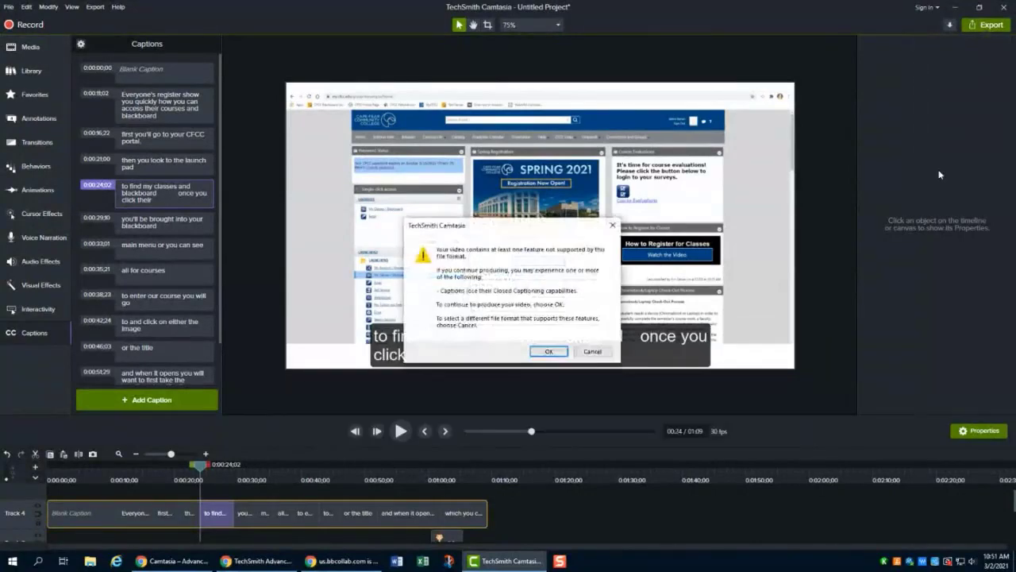
click(547, 352)
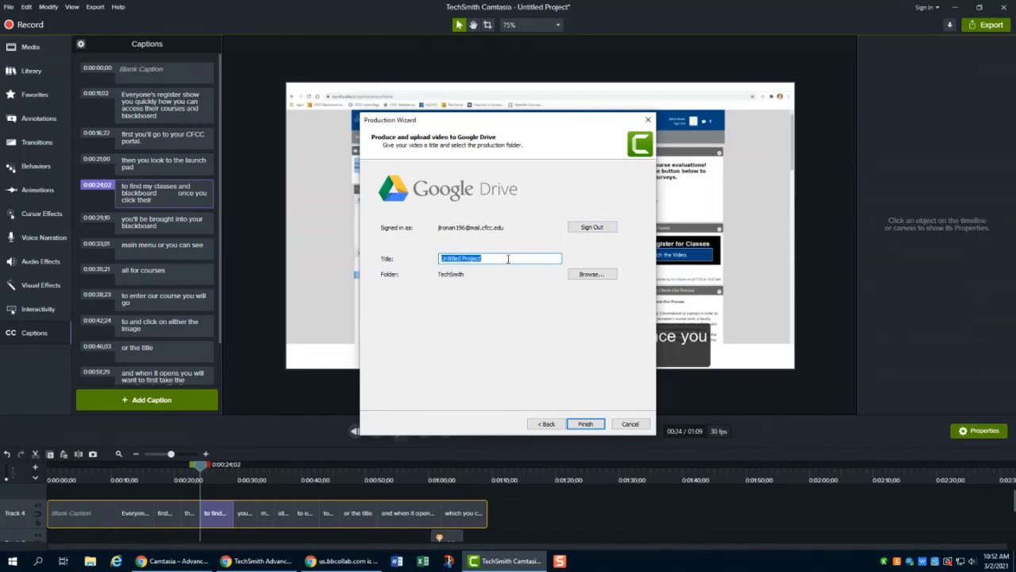
click(508, 259)
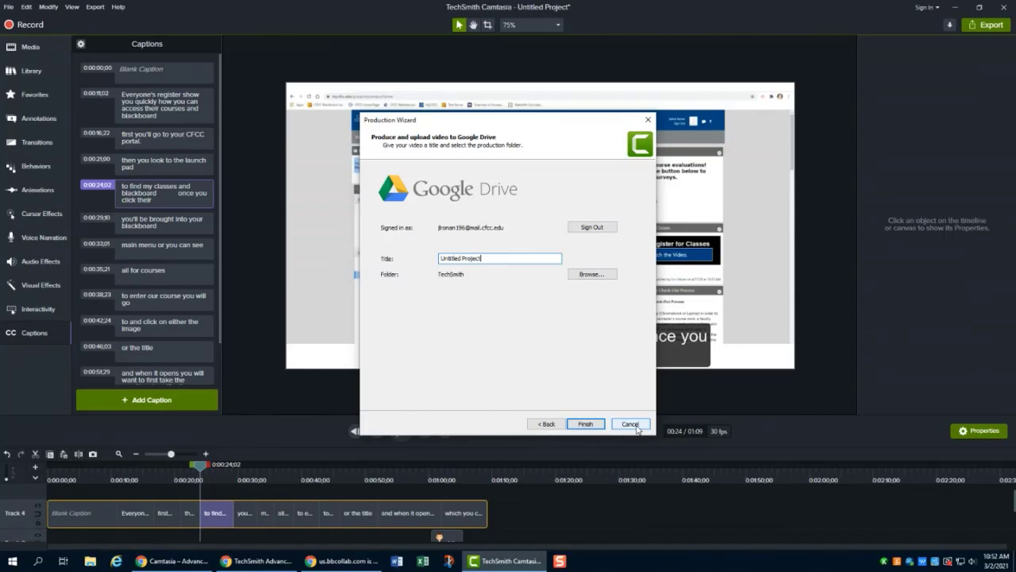
click(636, 425)
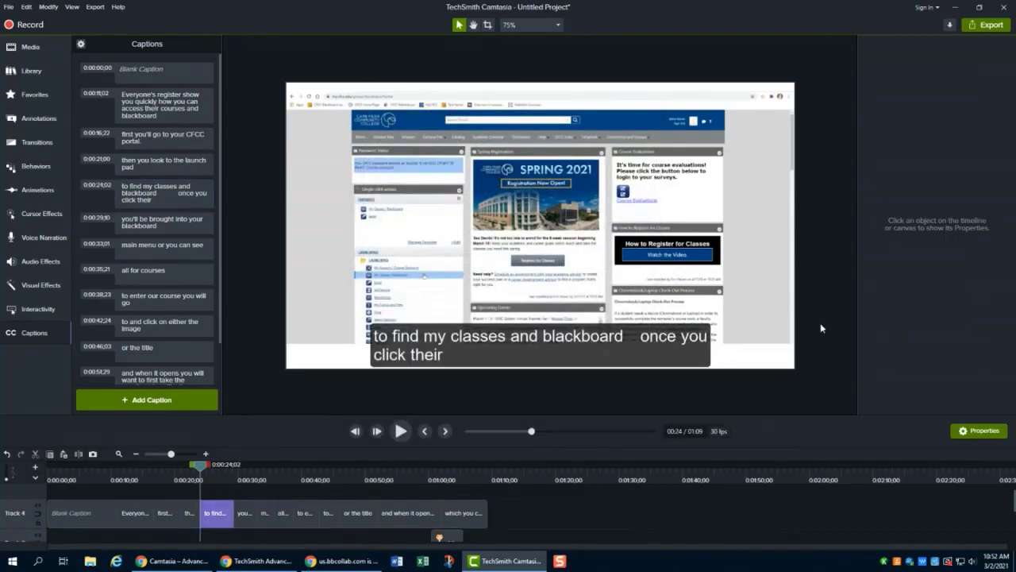